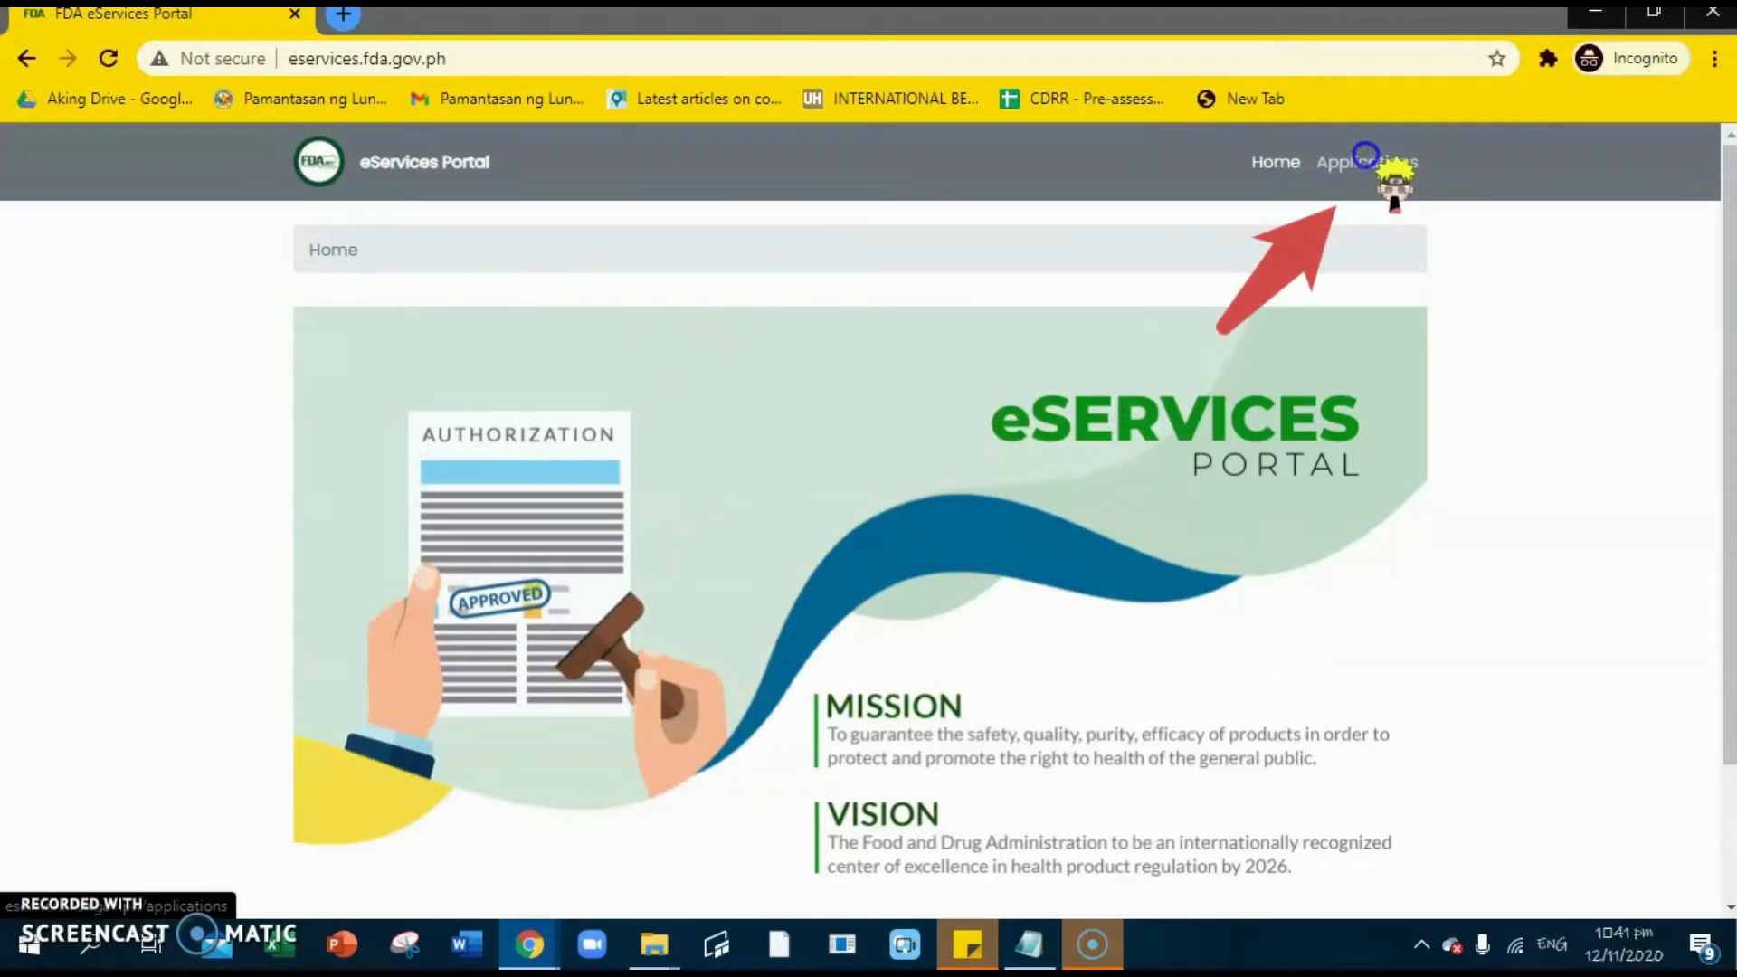
- From Applications, open the License to Operate card
left_click(1366, 158)
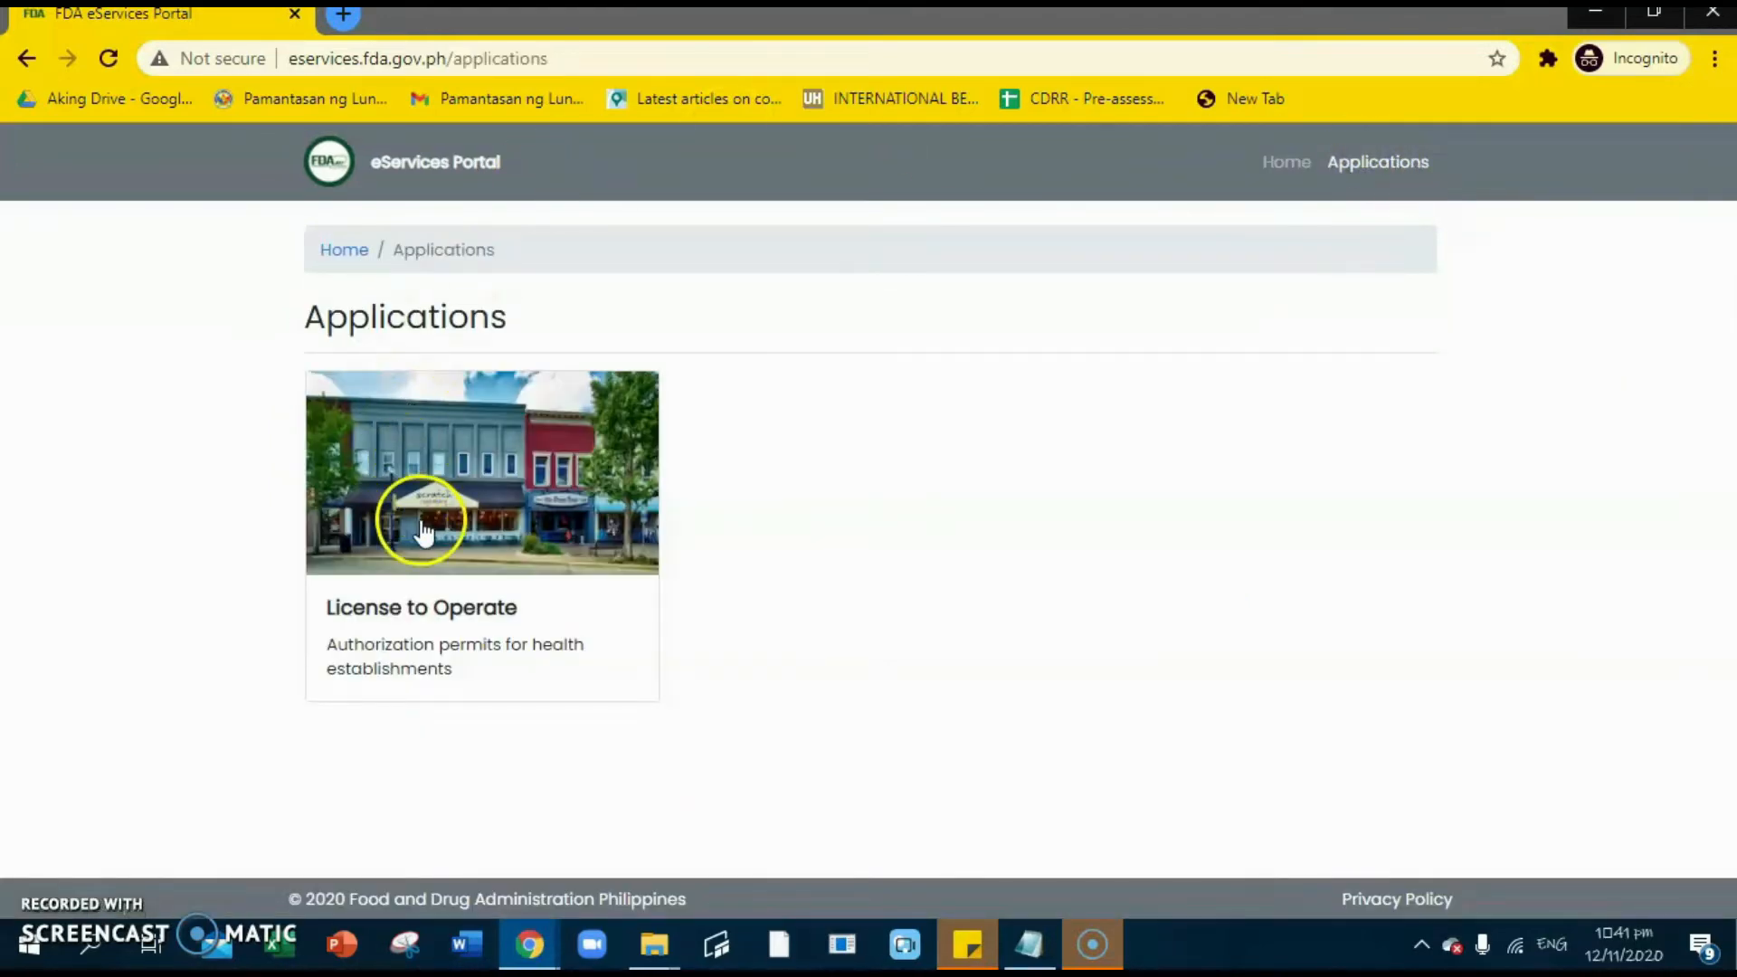
left_click(486, 625)
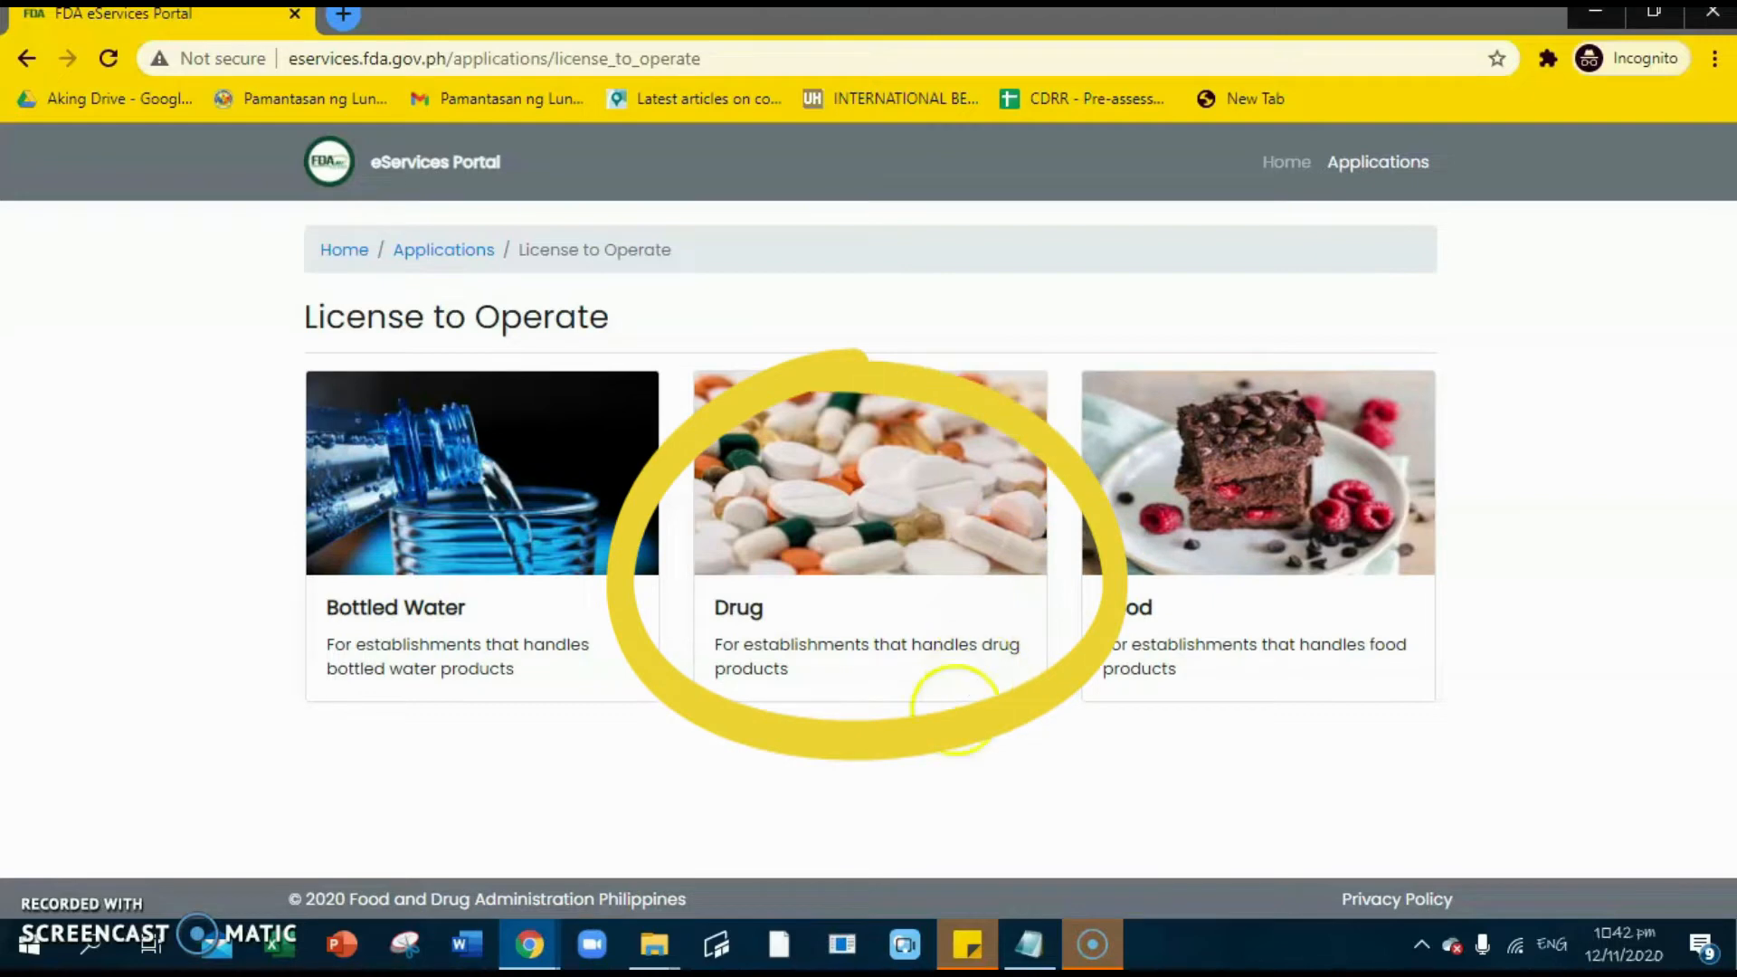
- Pick the Drug category, then find and open the Drugstore licence page
left_click(759, 633)
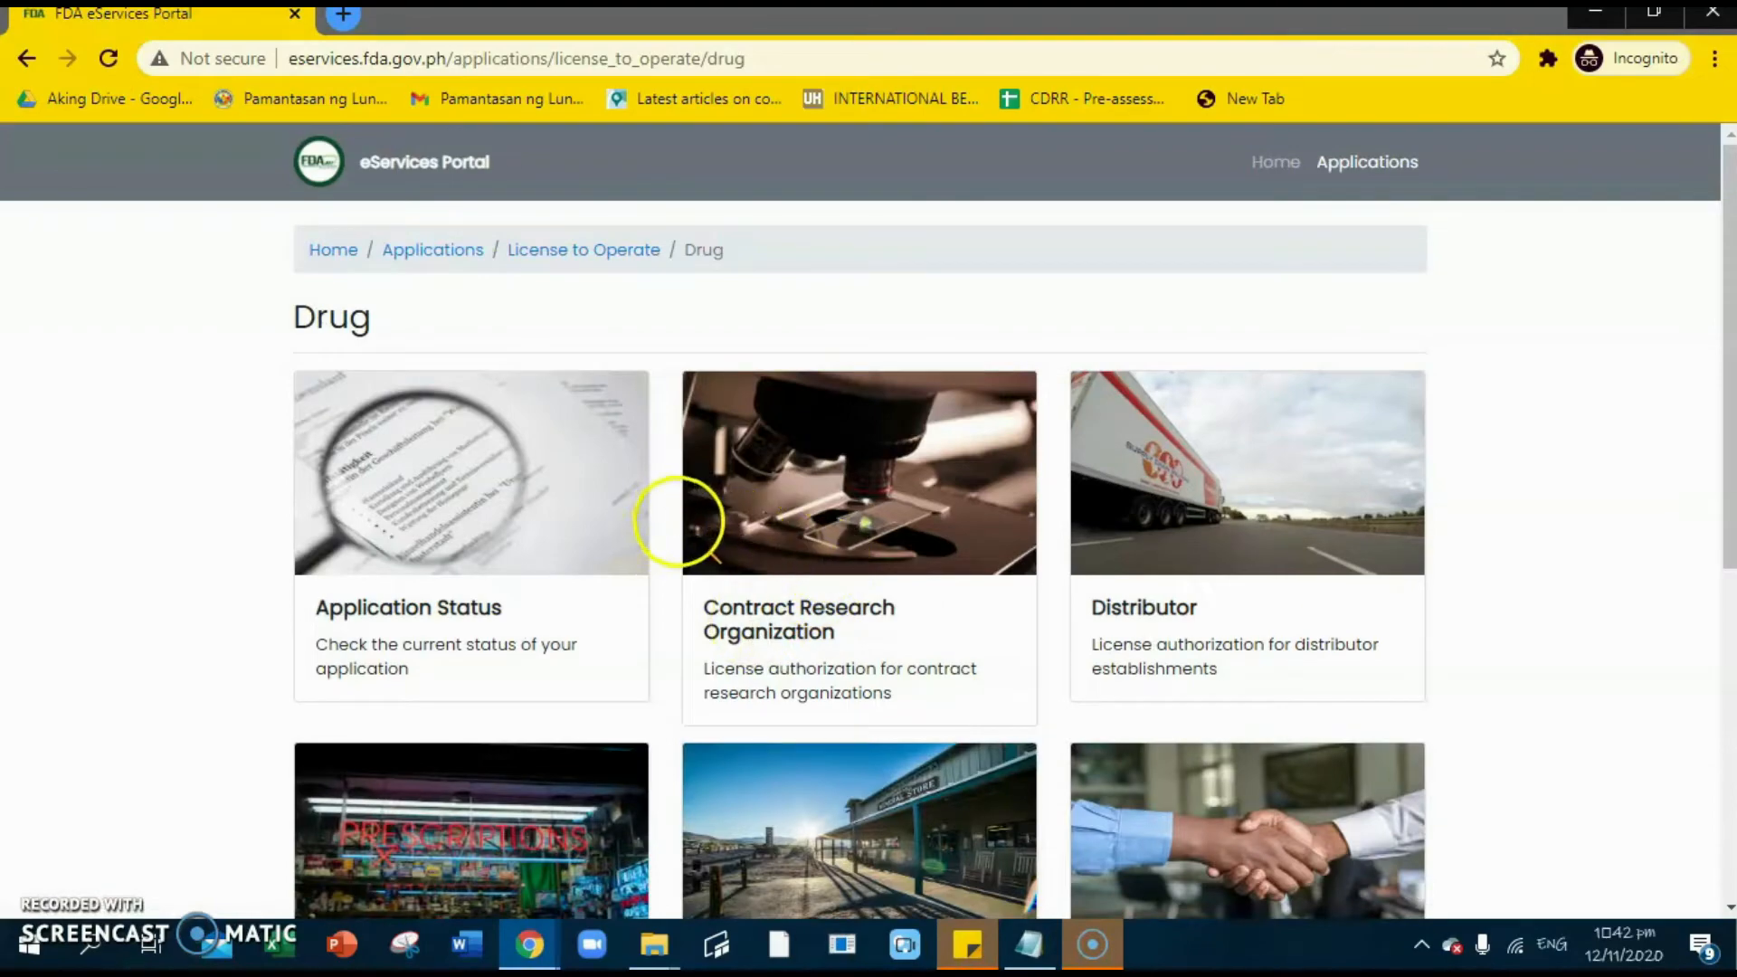
scroll(724, 507, "down", 1)
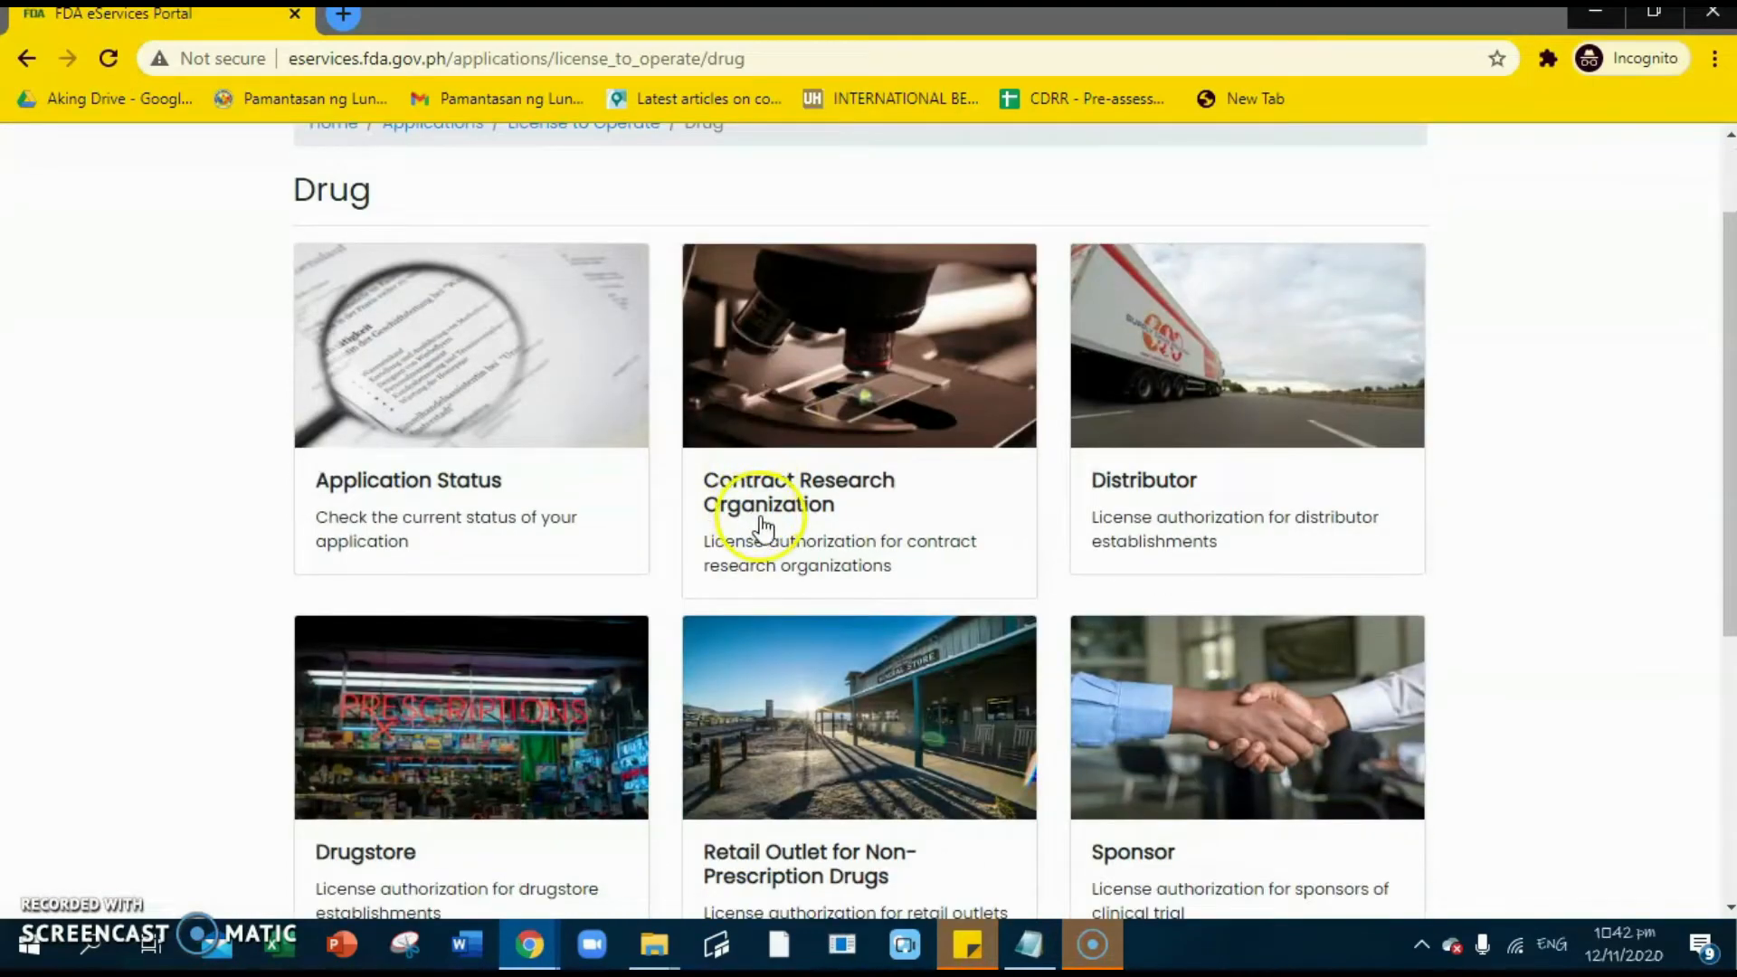
scroll(760, 524, "down", 3)
scroll(853, 581, "up", 4)
scroll(852, 572, "down", 1)
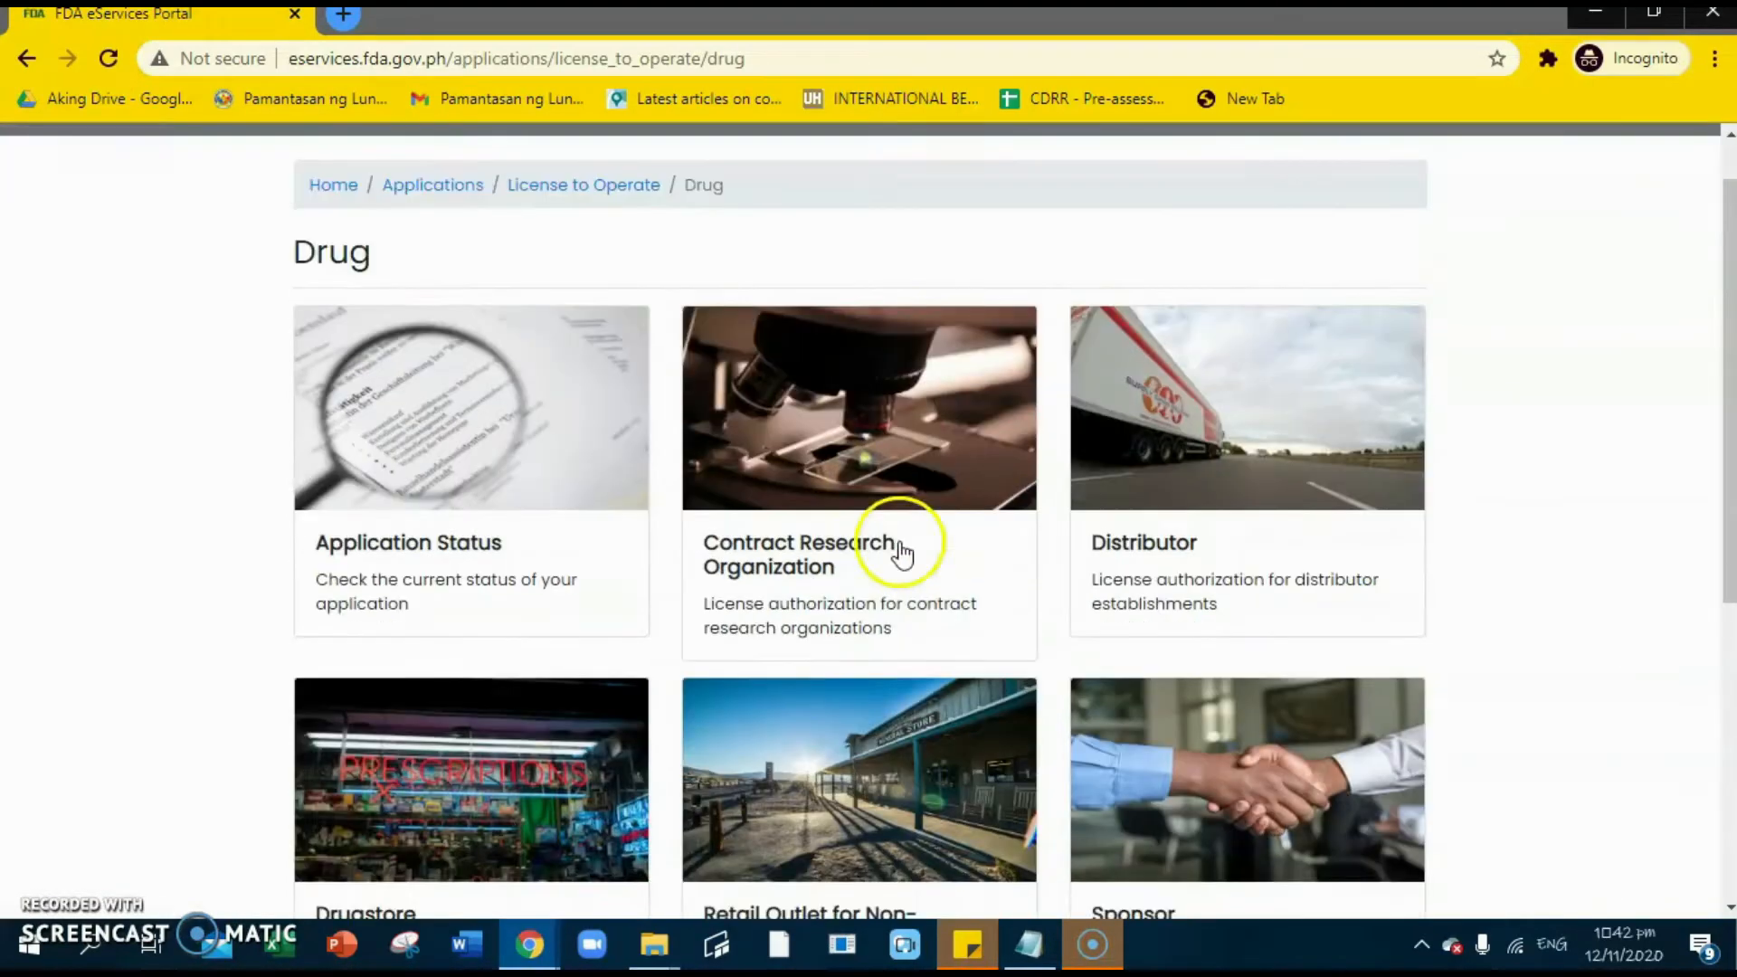
scroll(887, 525, "down", 2)
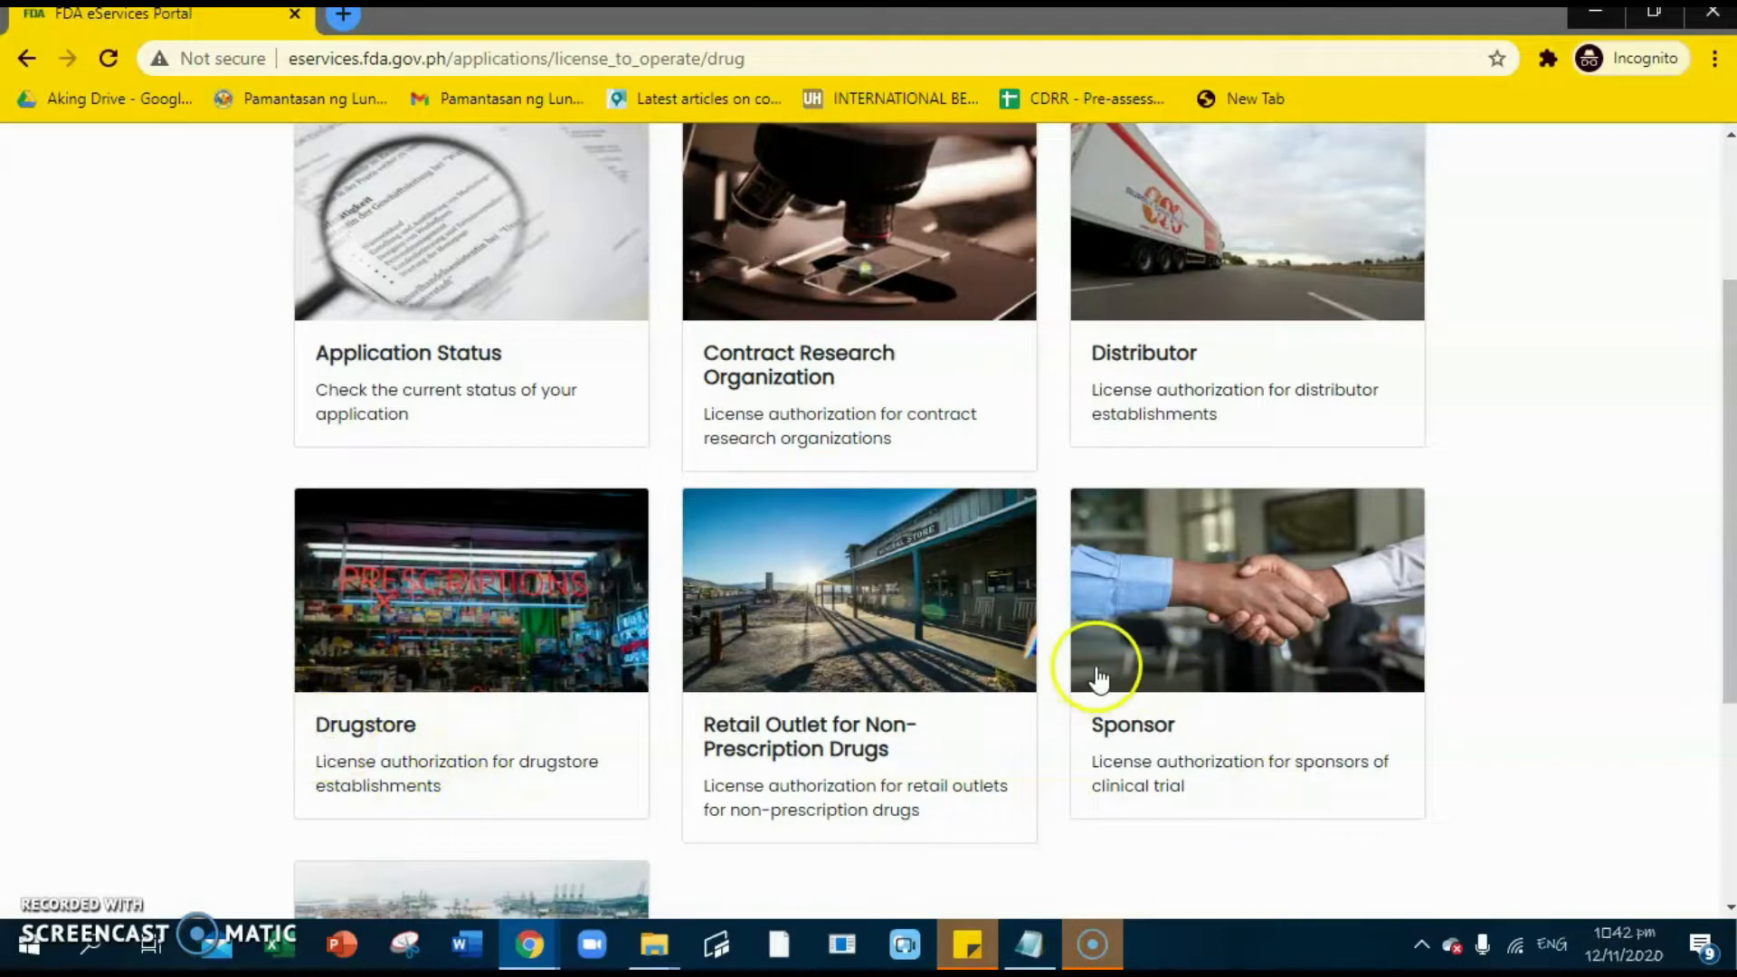
scroll(995, 671, "down", 1)
scroll(932, 542, "down", 1)
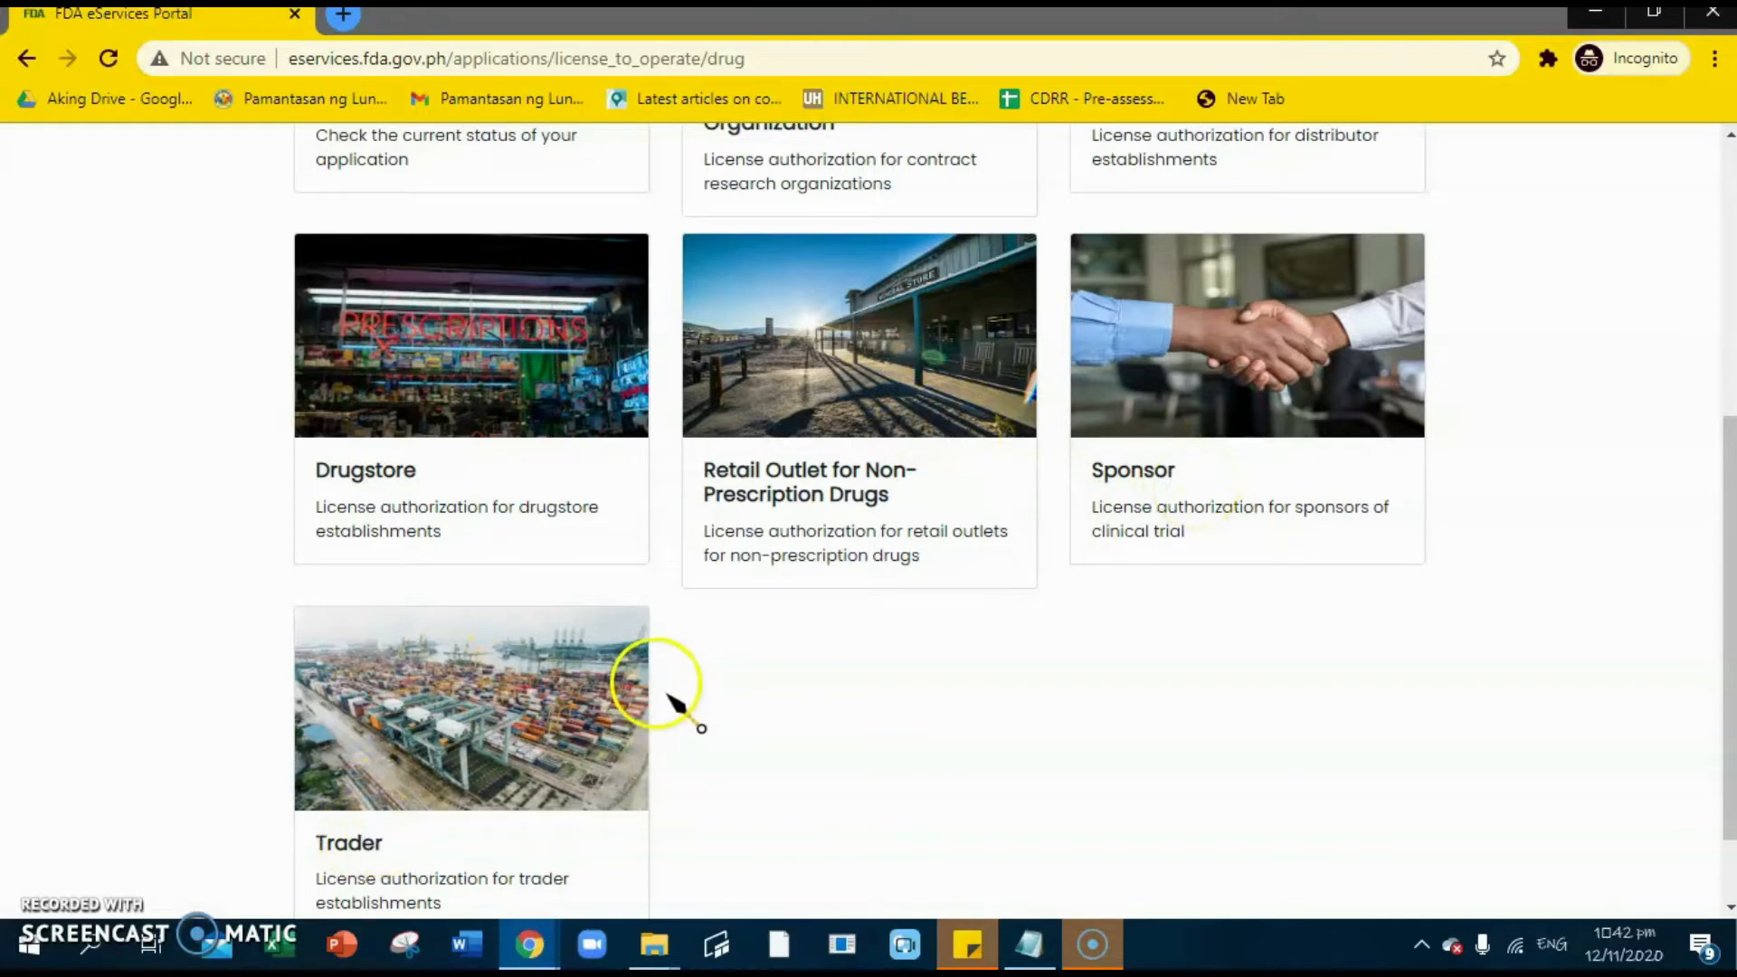
left_click(377, 485)
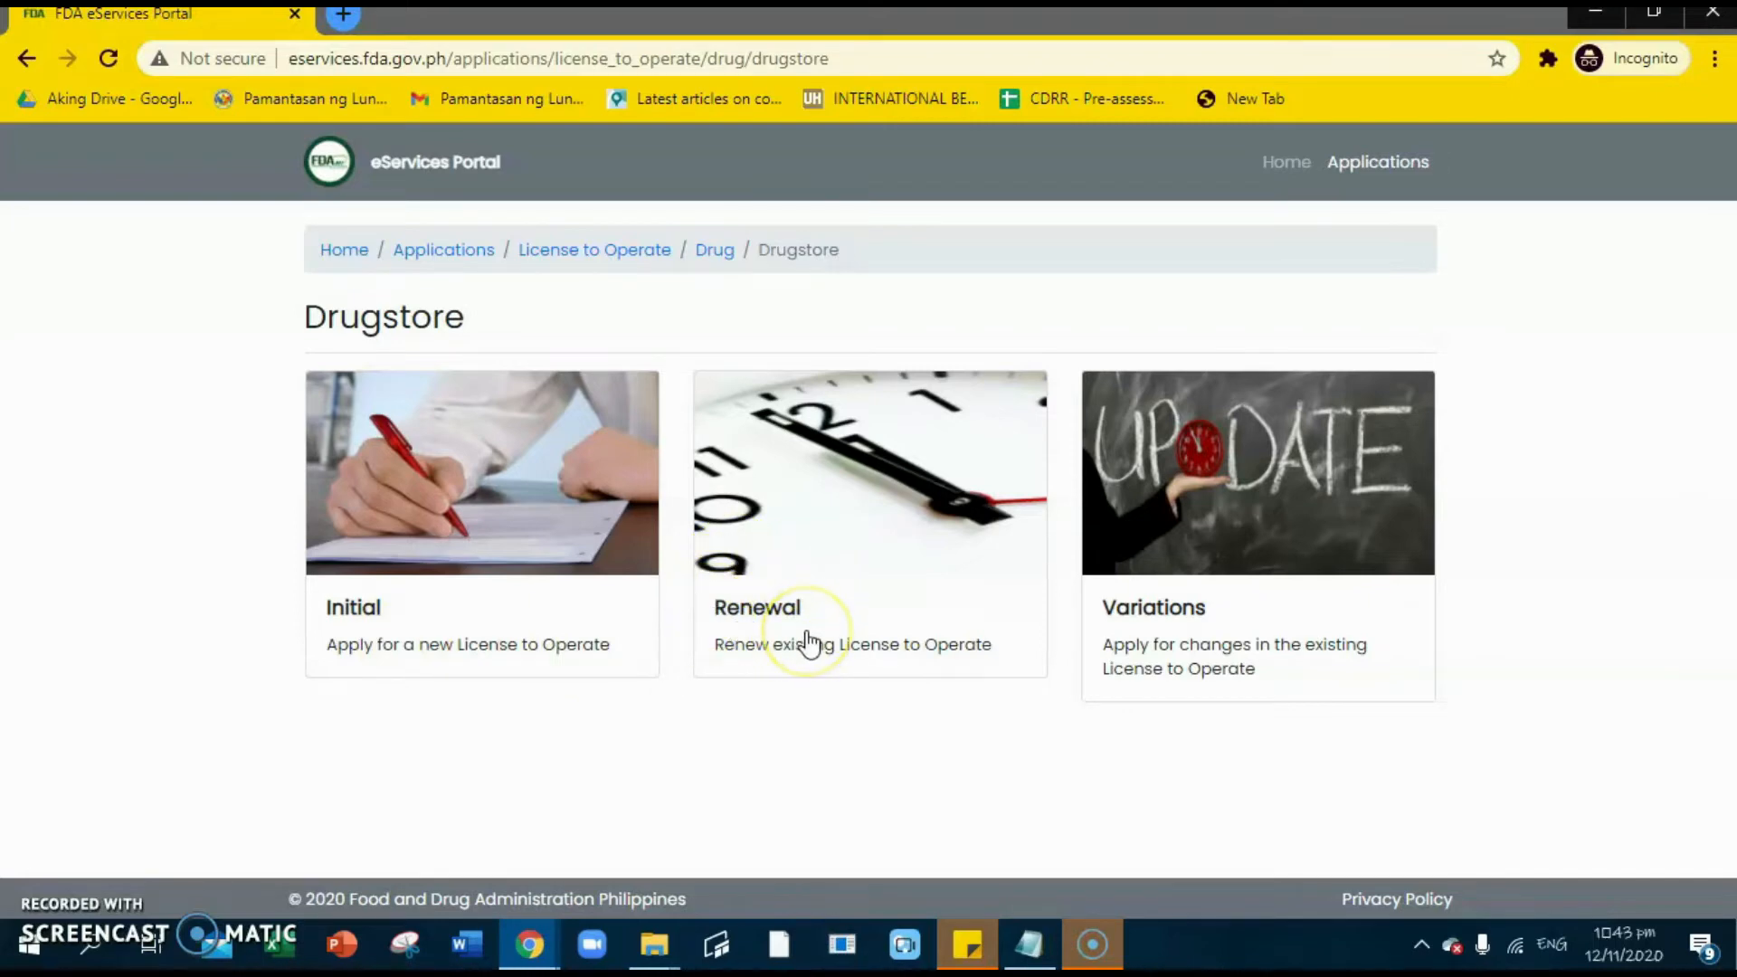
- Start a new Drugstore application from the Initial card
left_click(831, 659)
left_click(825, 655)
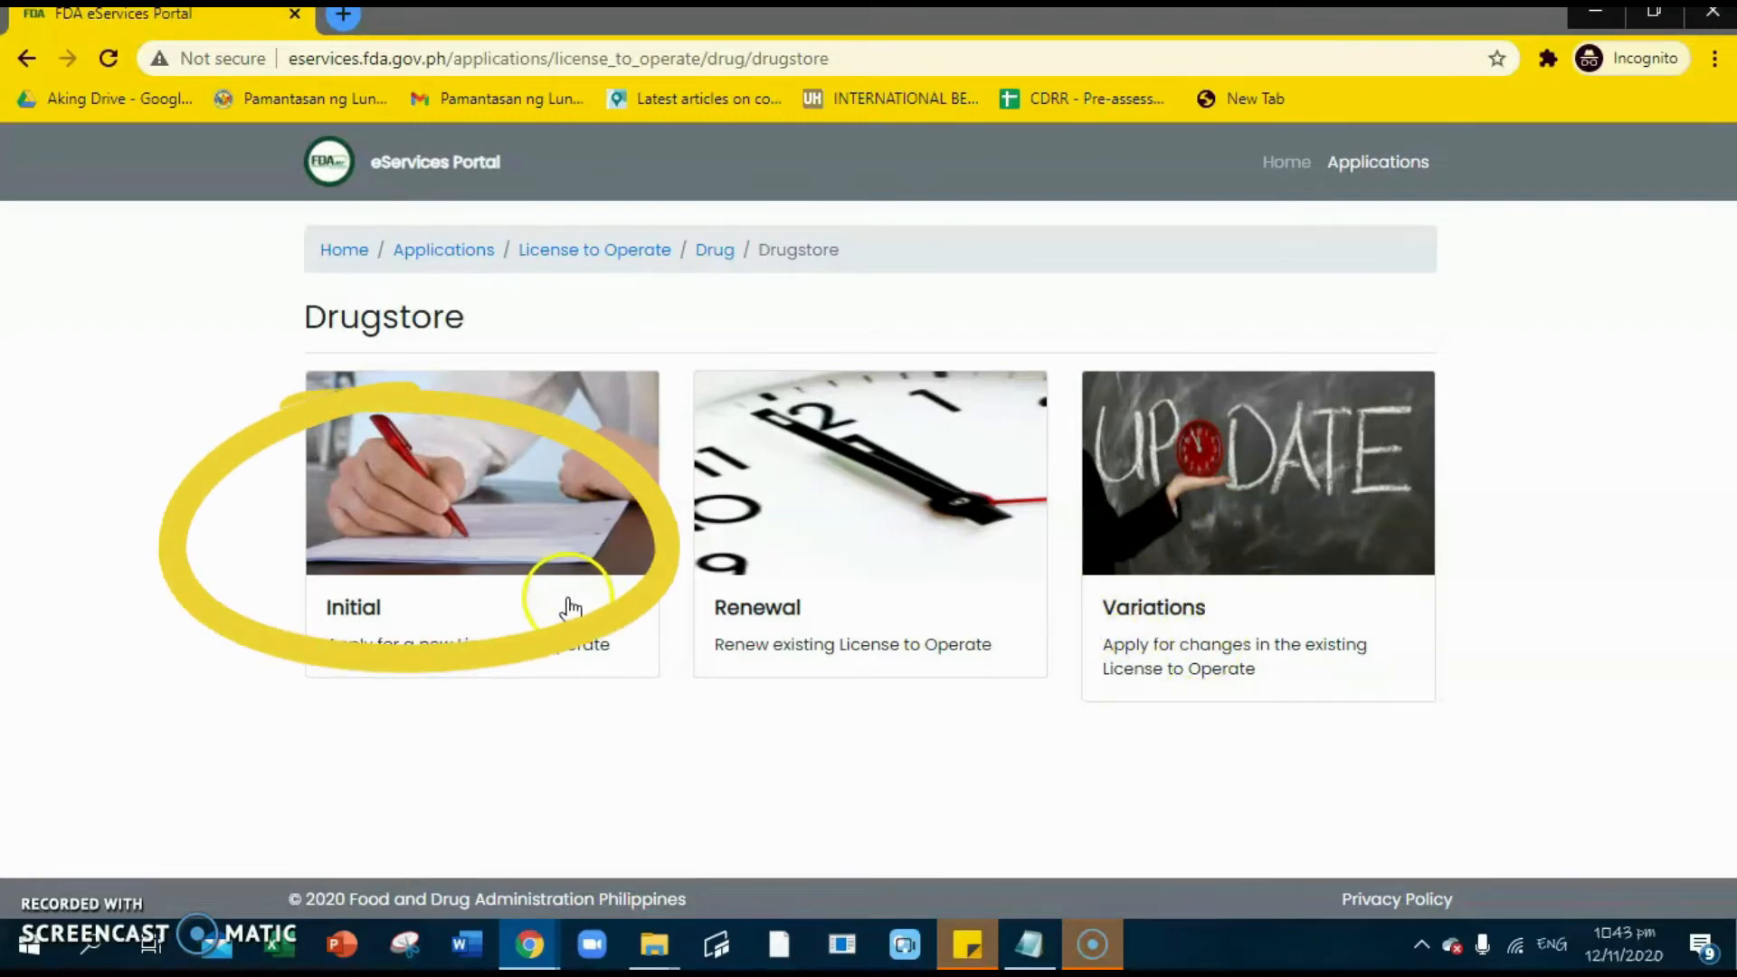
left_click(367, 632)
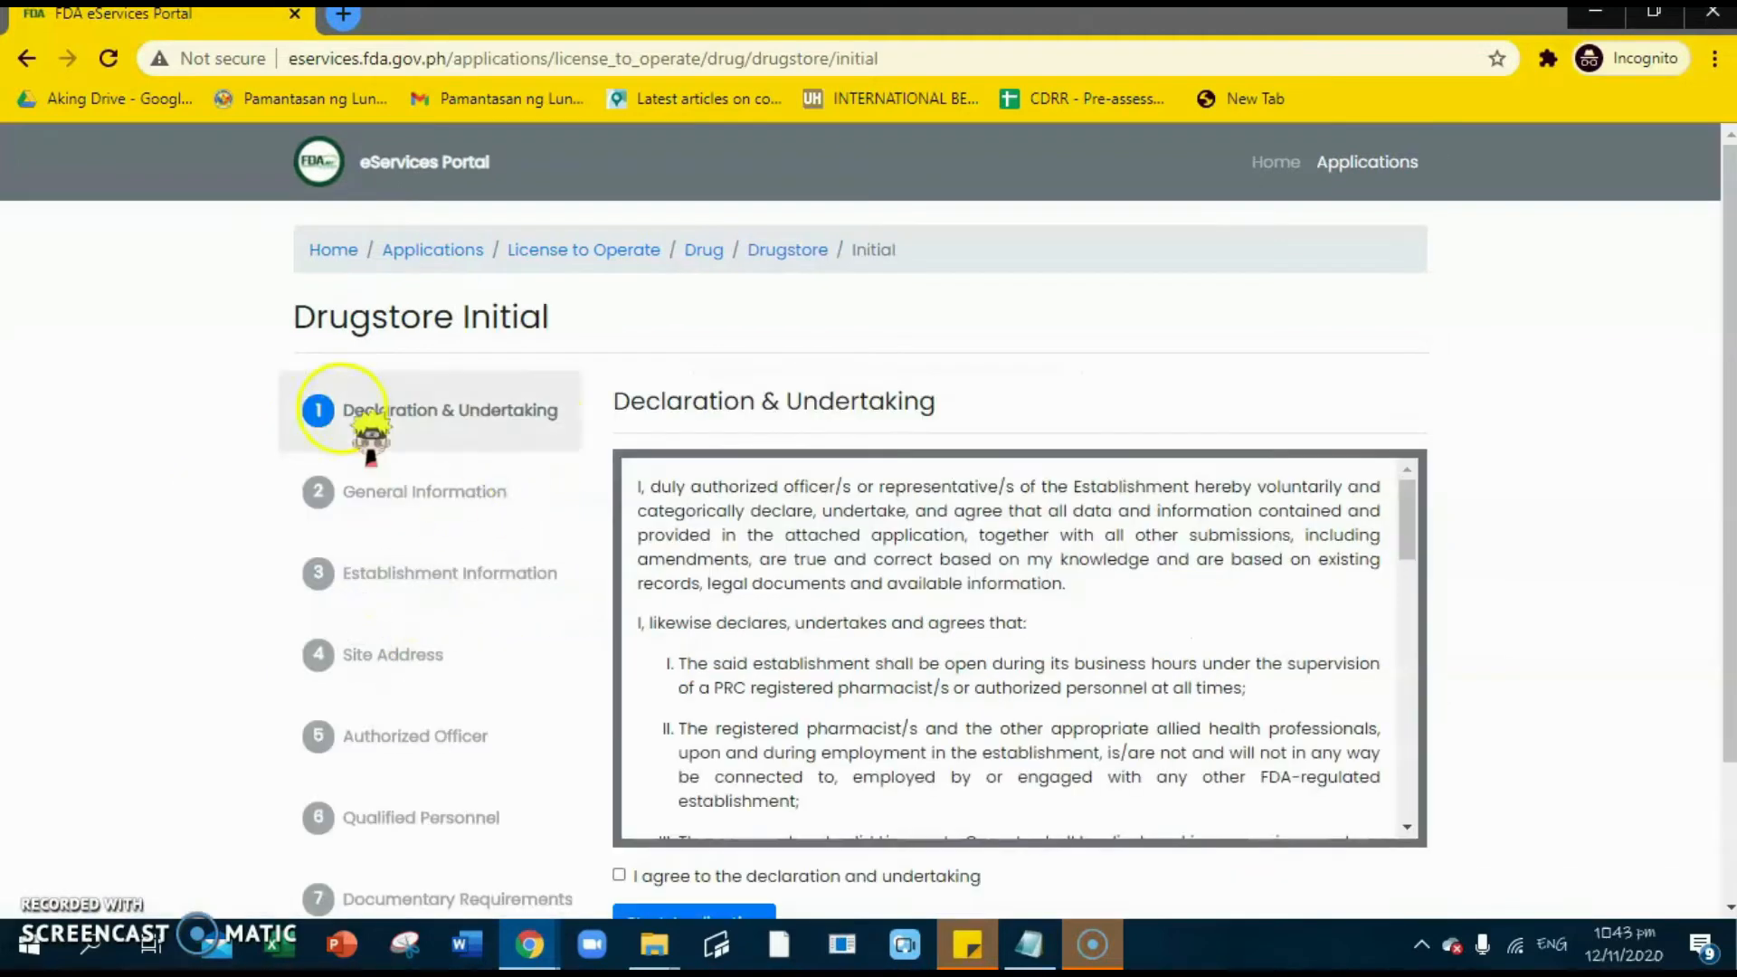
- Read through and agree to the declaration and undertaking, then start the application
scroll(709, 465, "down", 1)
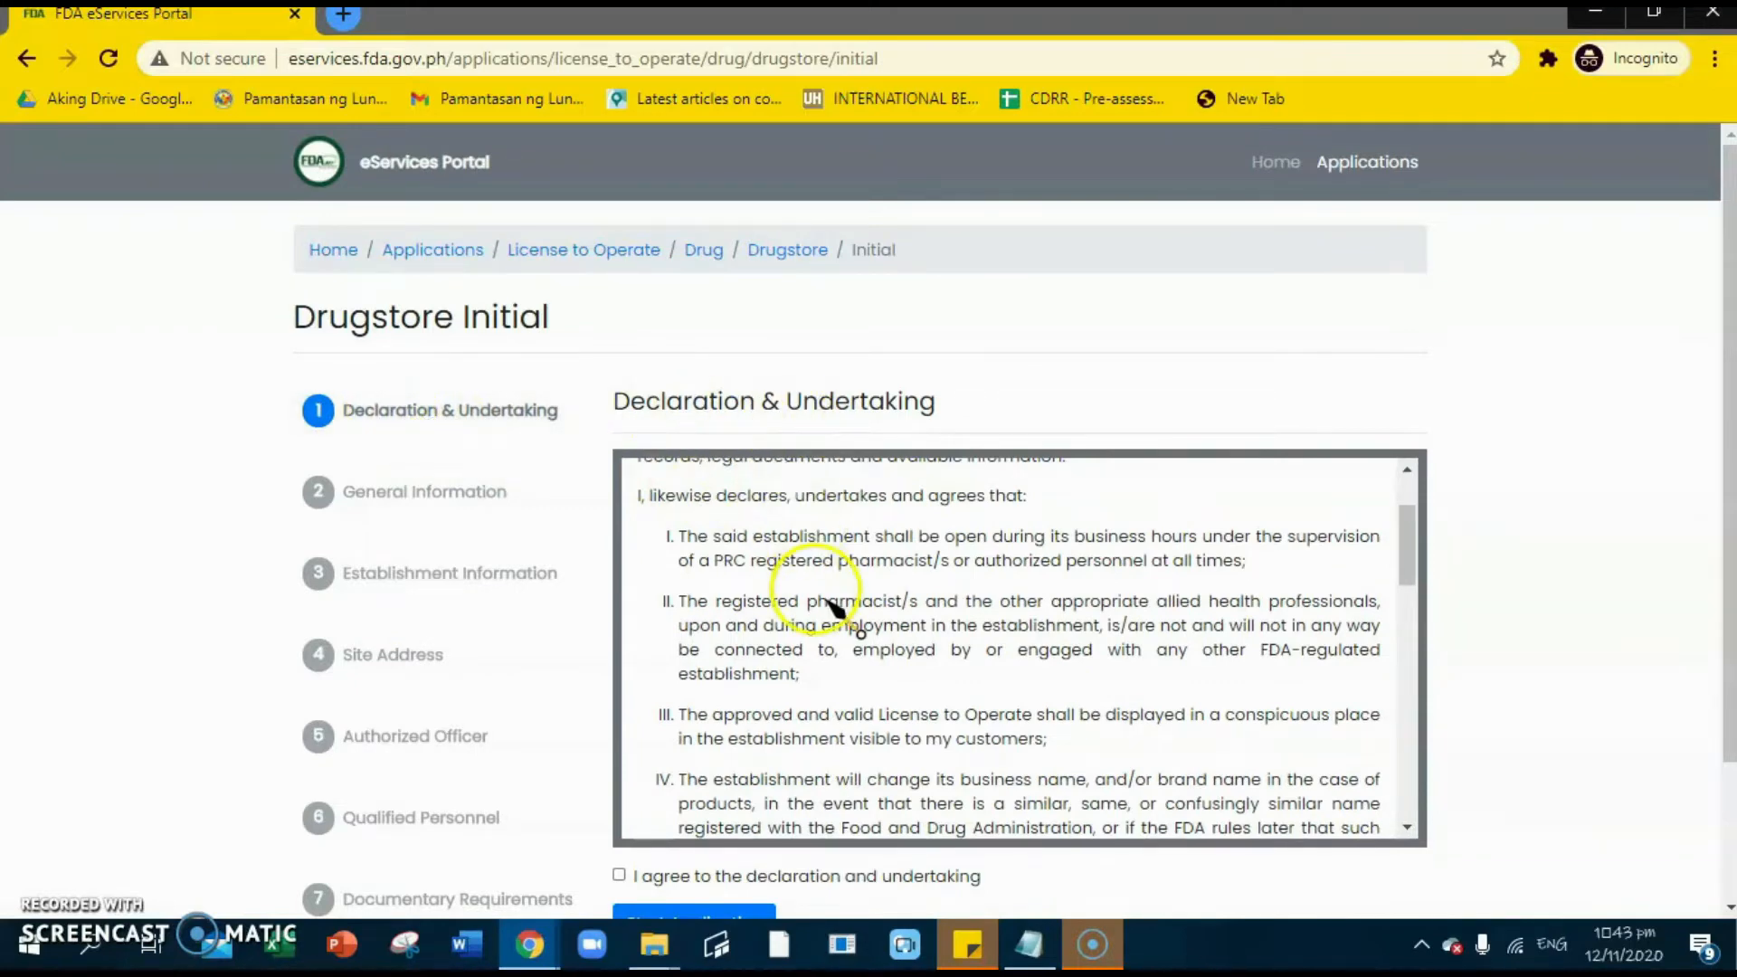
left_click_drag(1406, 548, 1414, 507)
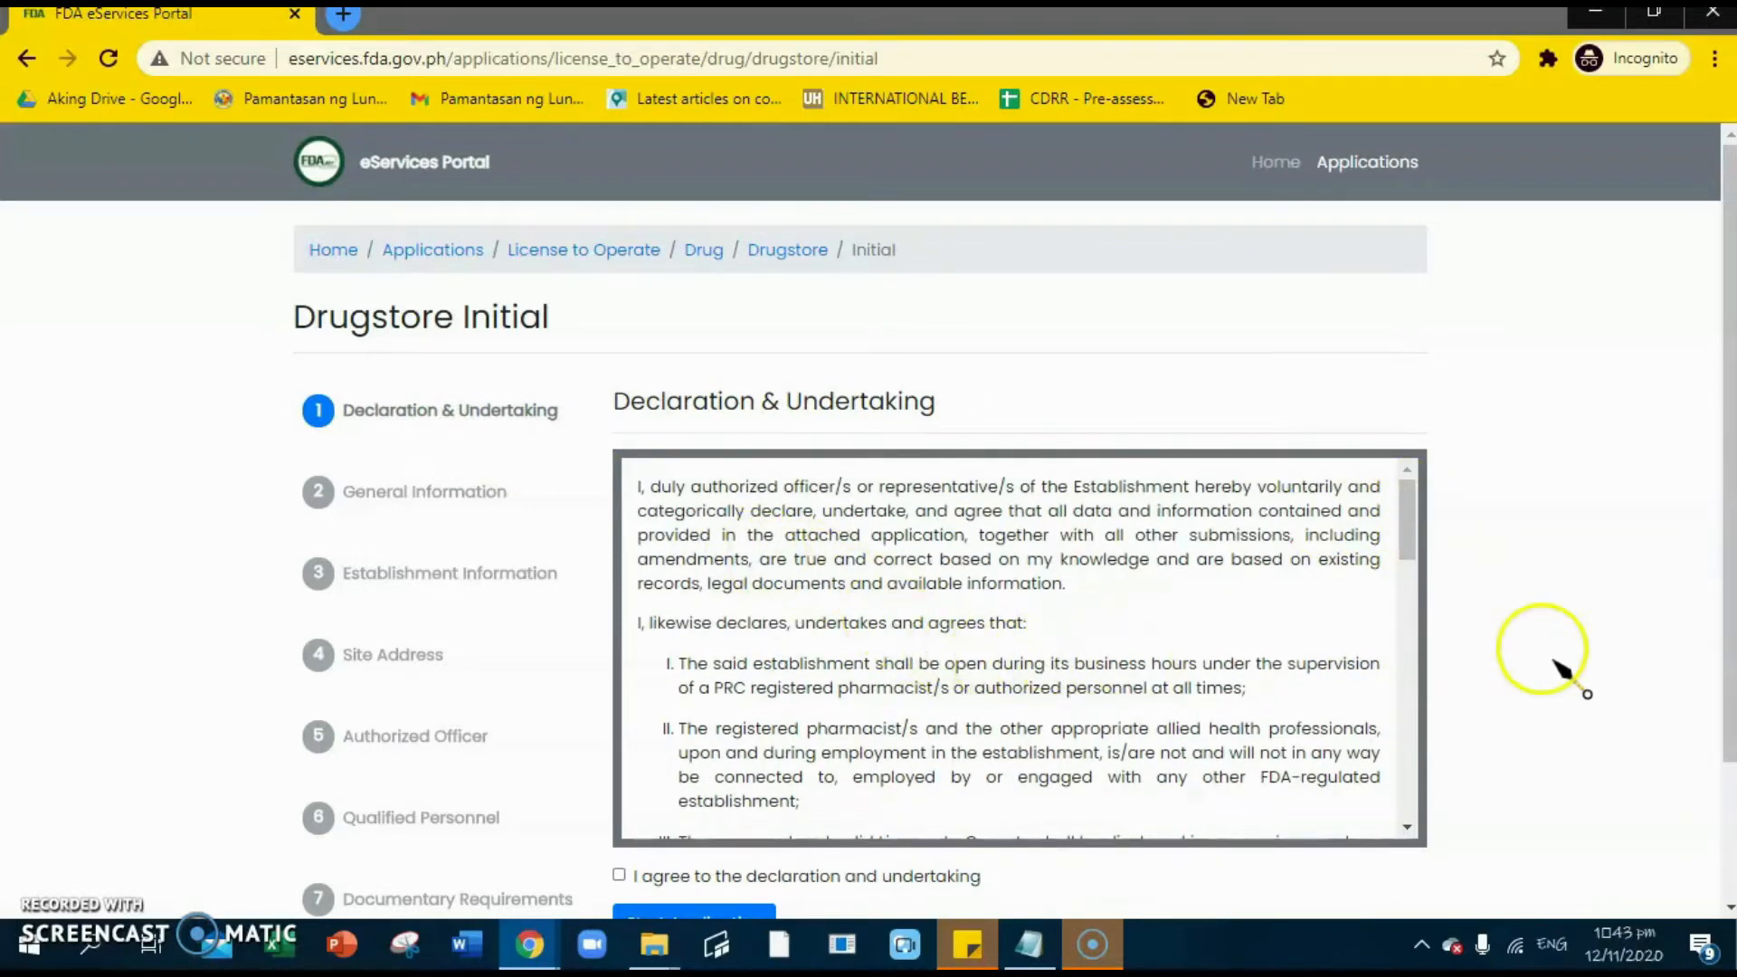
scroll(1489, 634, "down", 1)
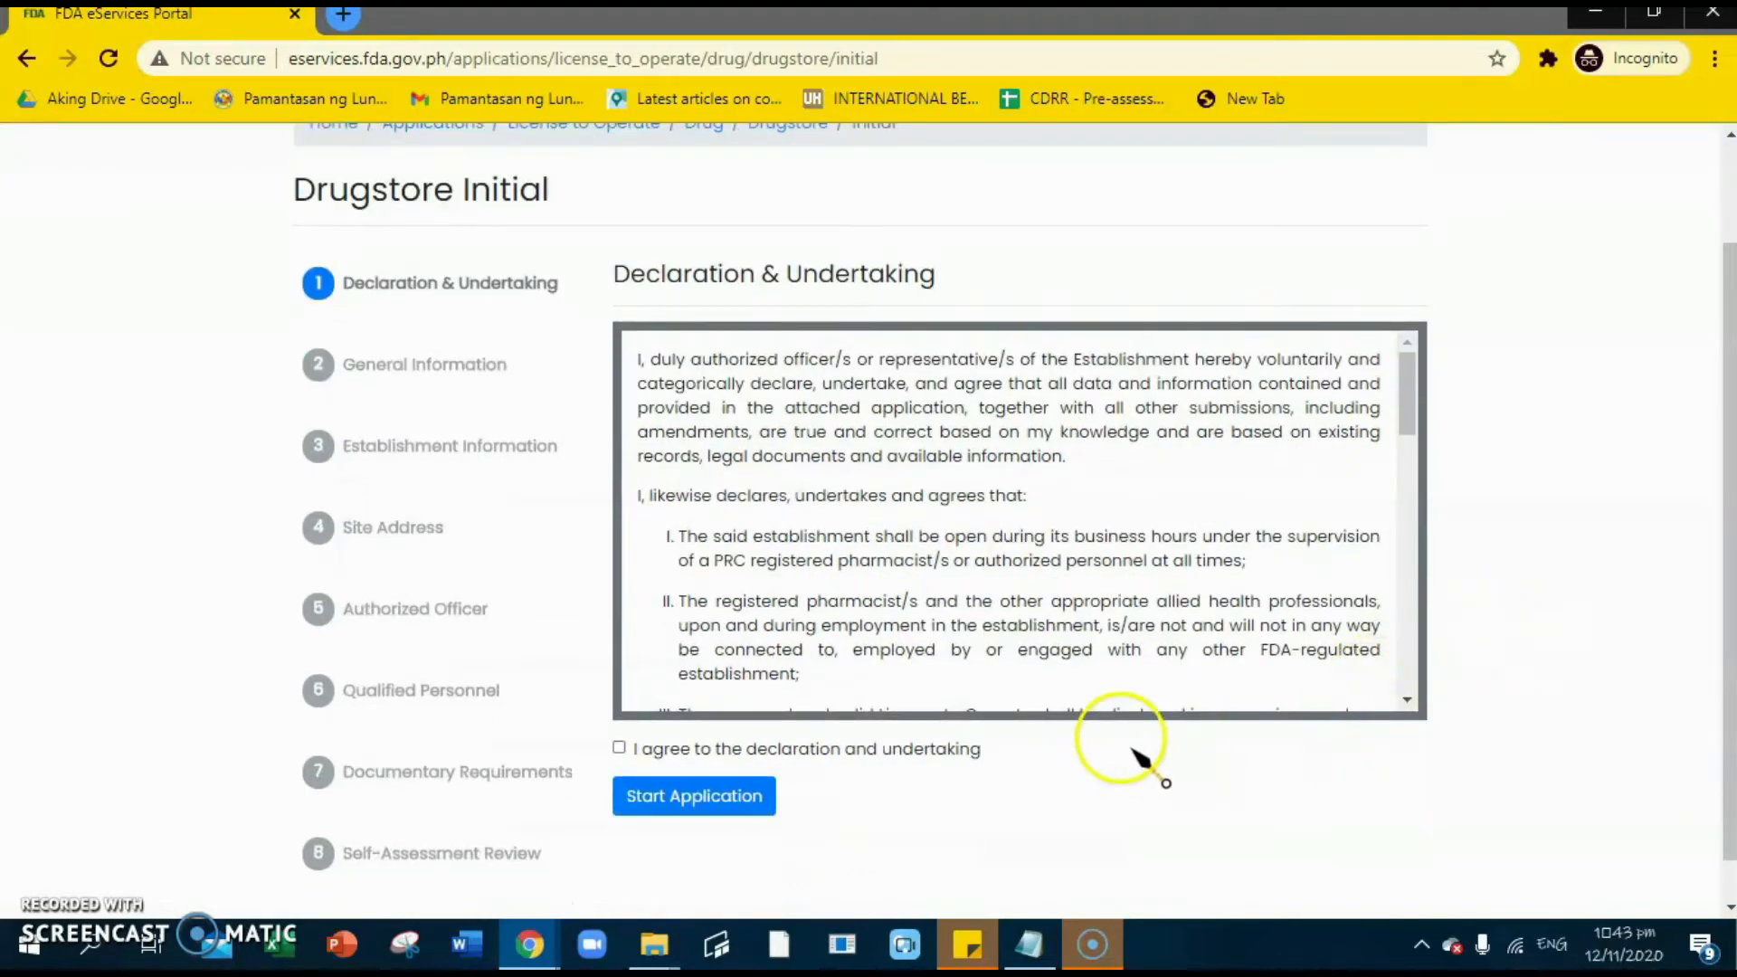
left_click_drag(1409, 410, 1408, 674)
left_click(619, 747)
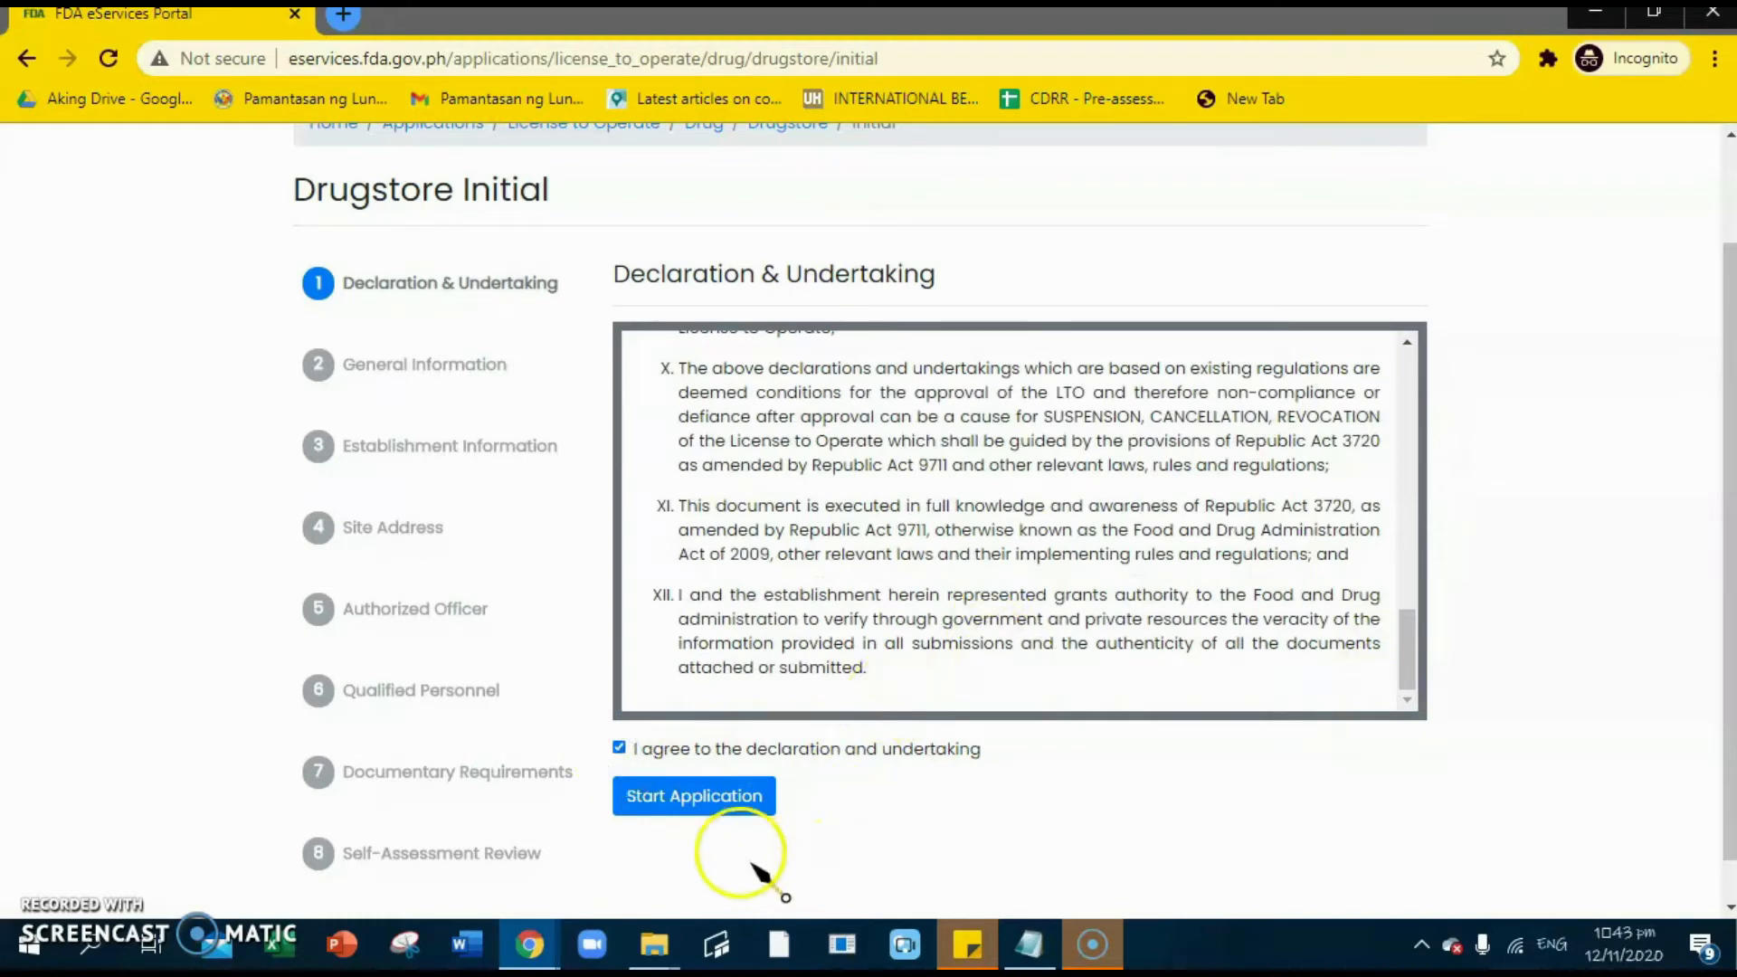
left_click(754, 800)
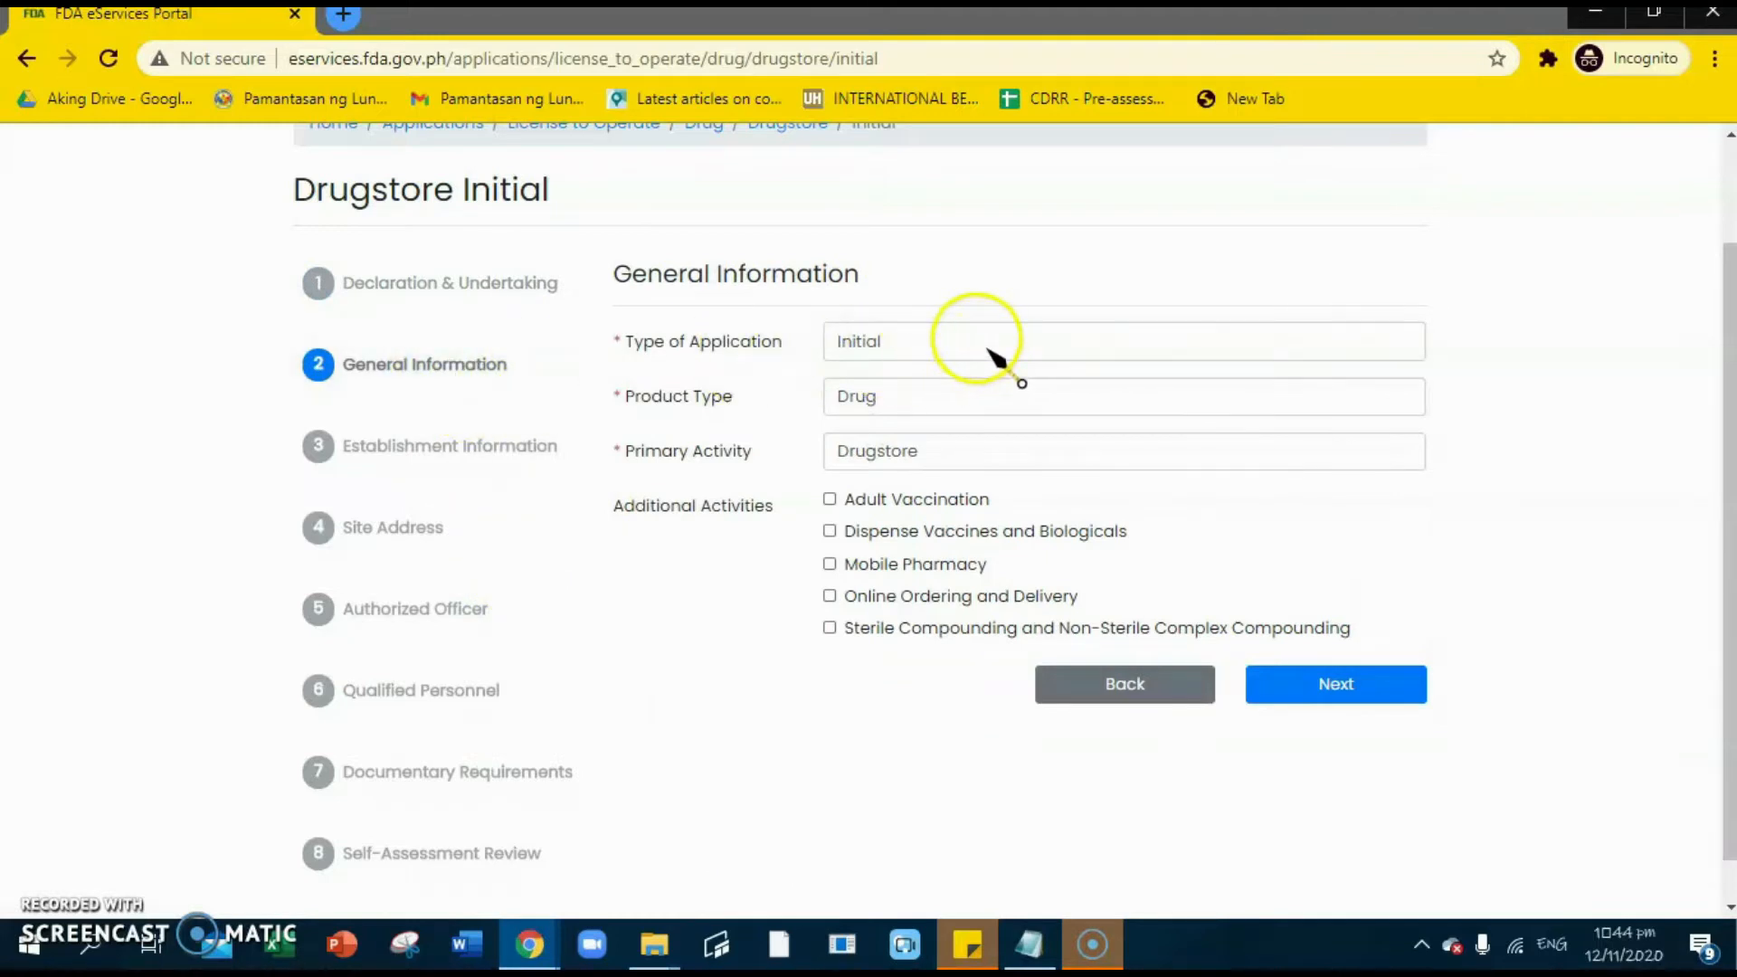
- Leave Online Ordering and Delivery unticked and continue to Establishment Information
left_click(901, 351)
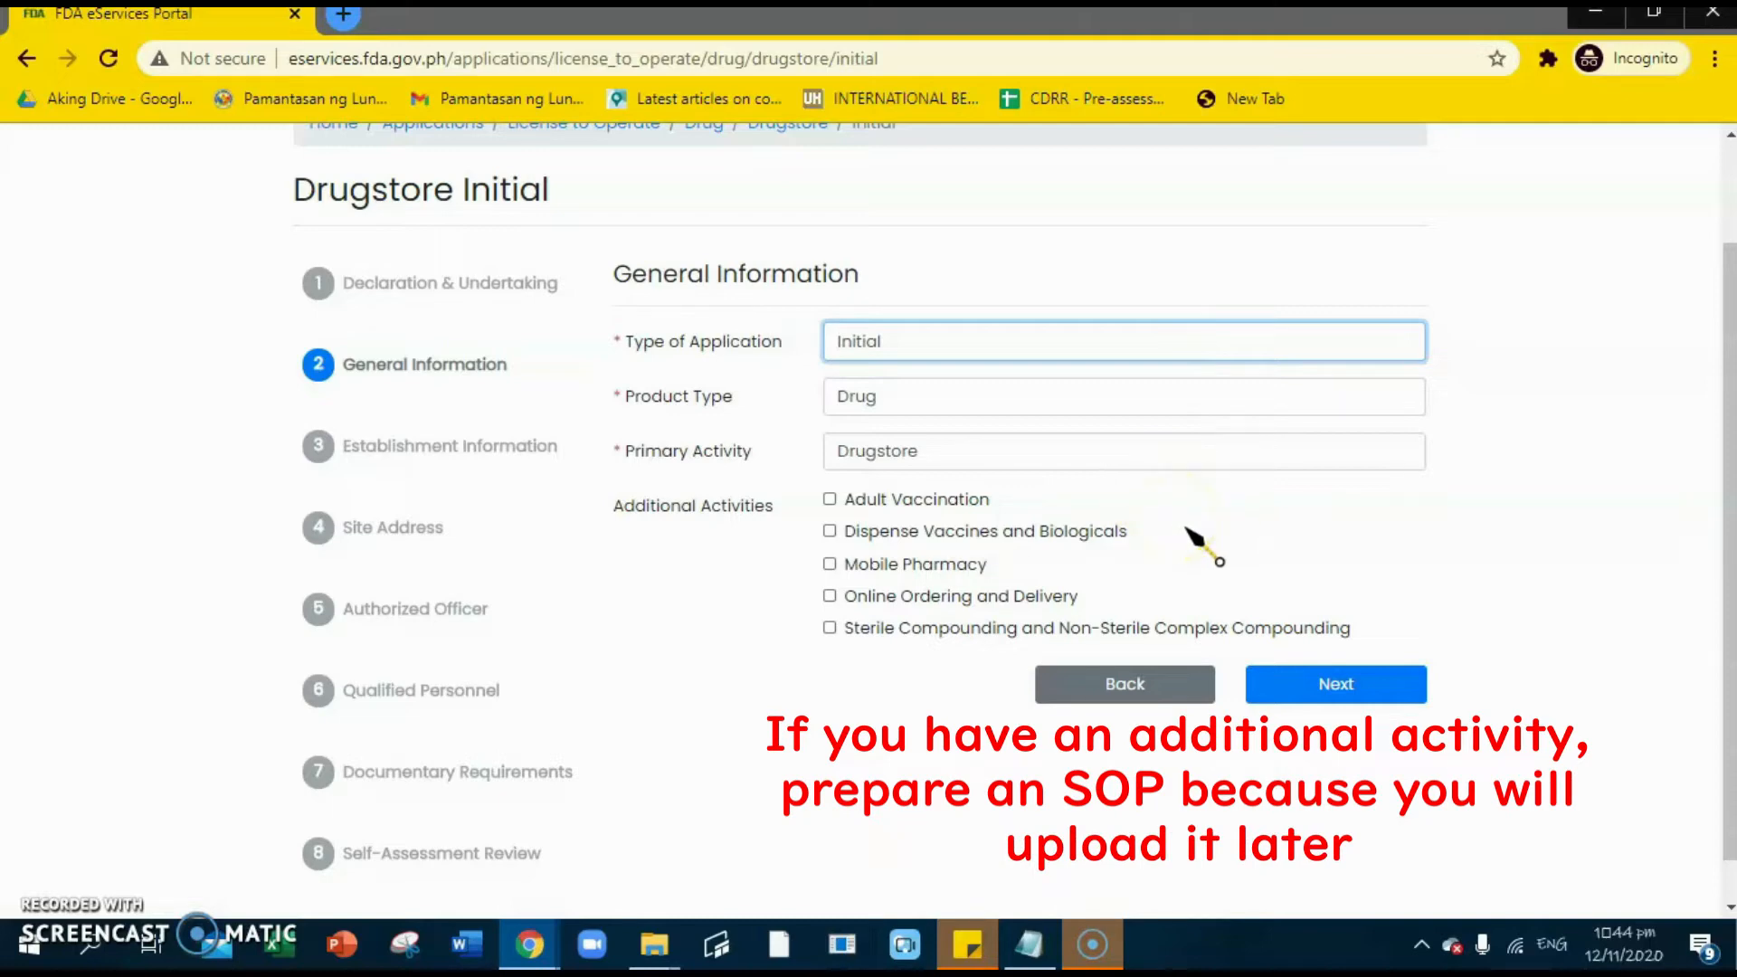
left_click(830, 596)
left_click(827, 598)
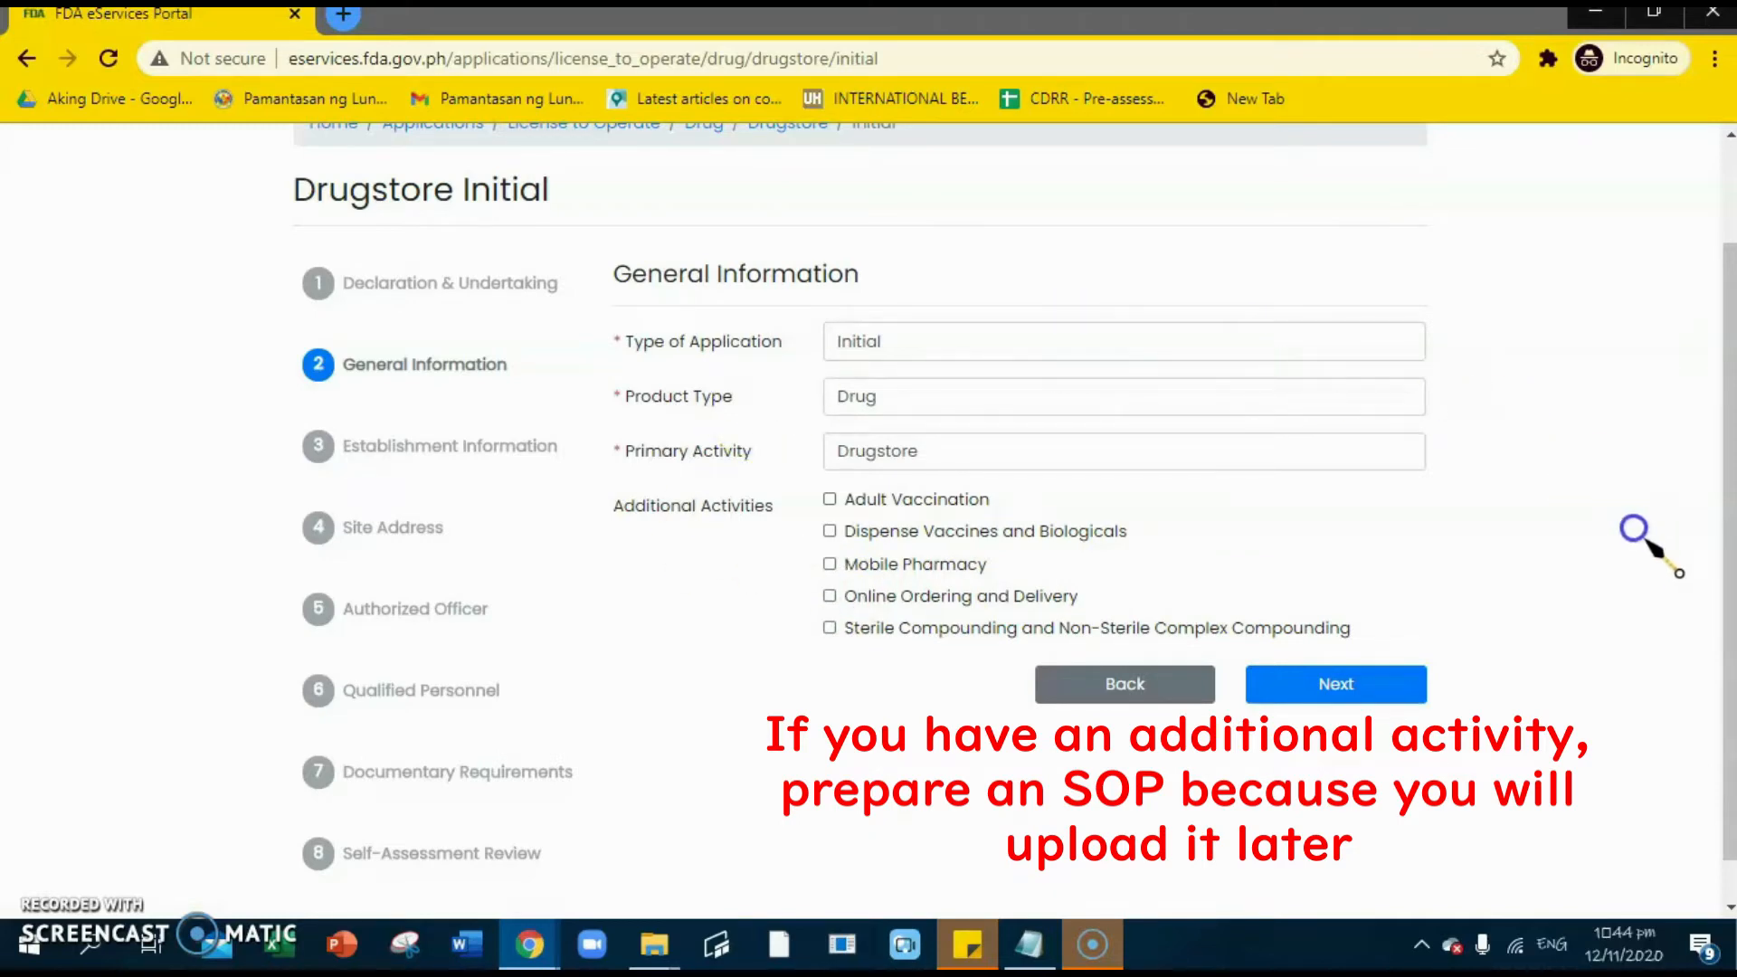
left_click(946, 349)
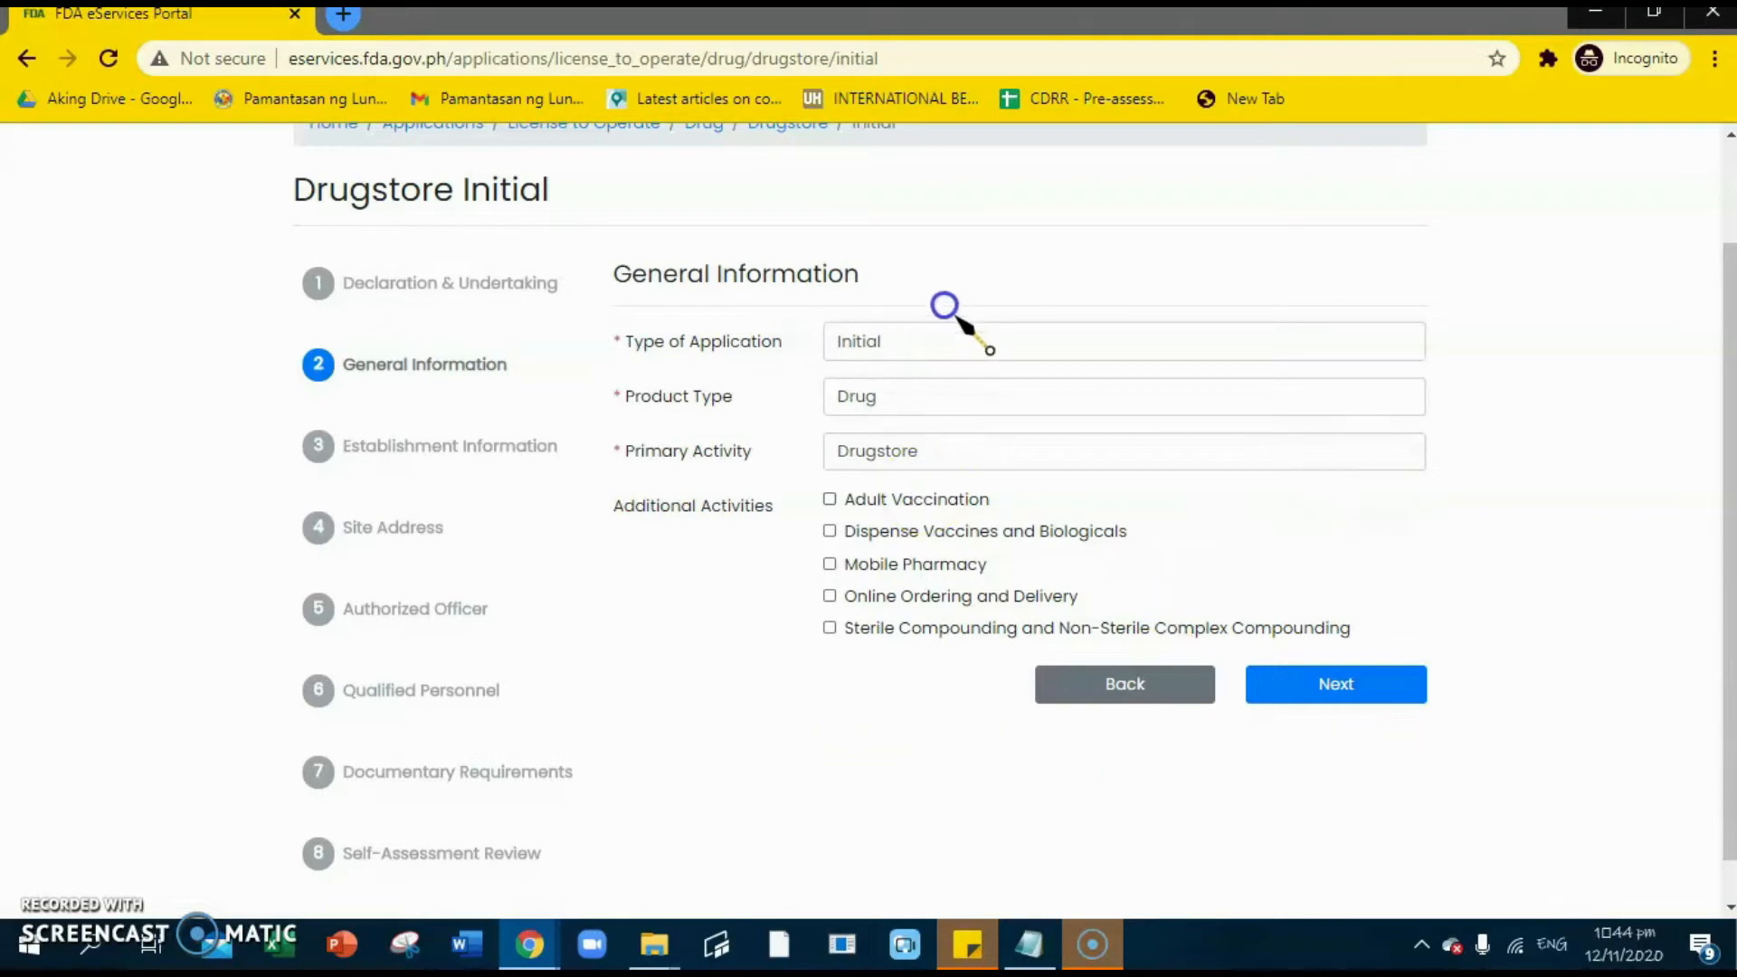
left_click(1348, 685)
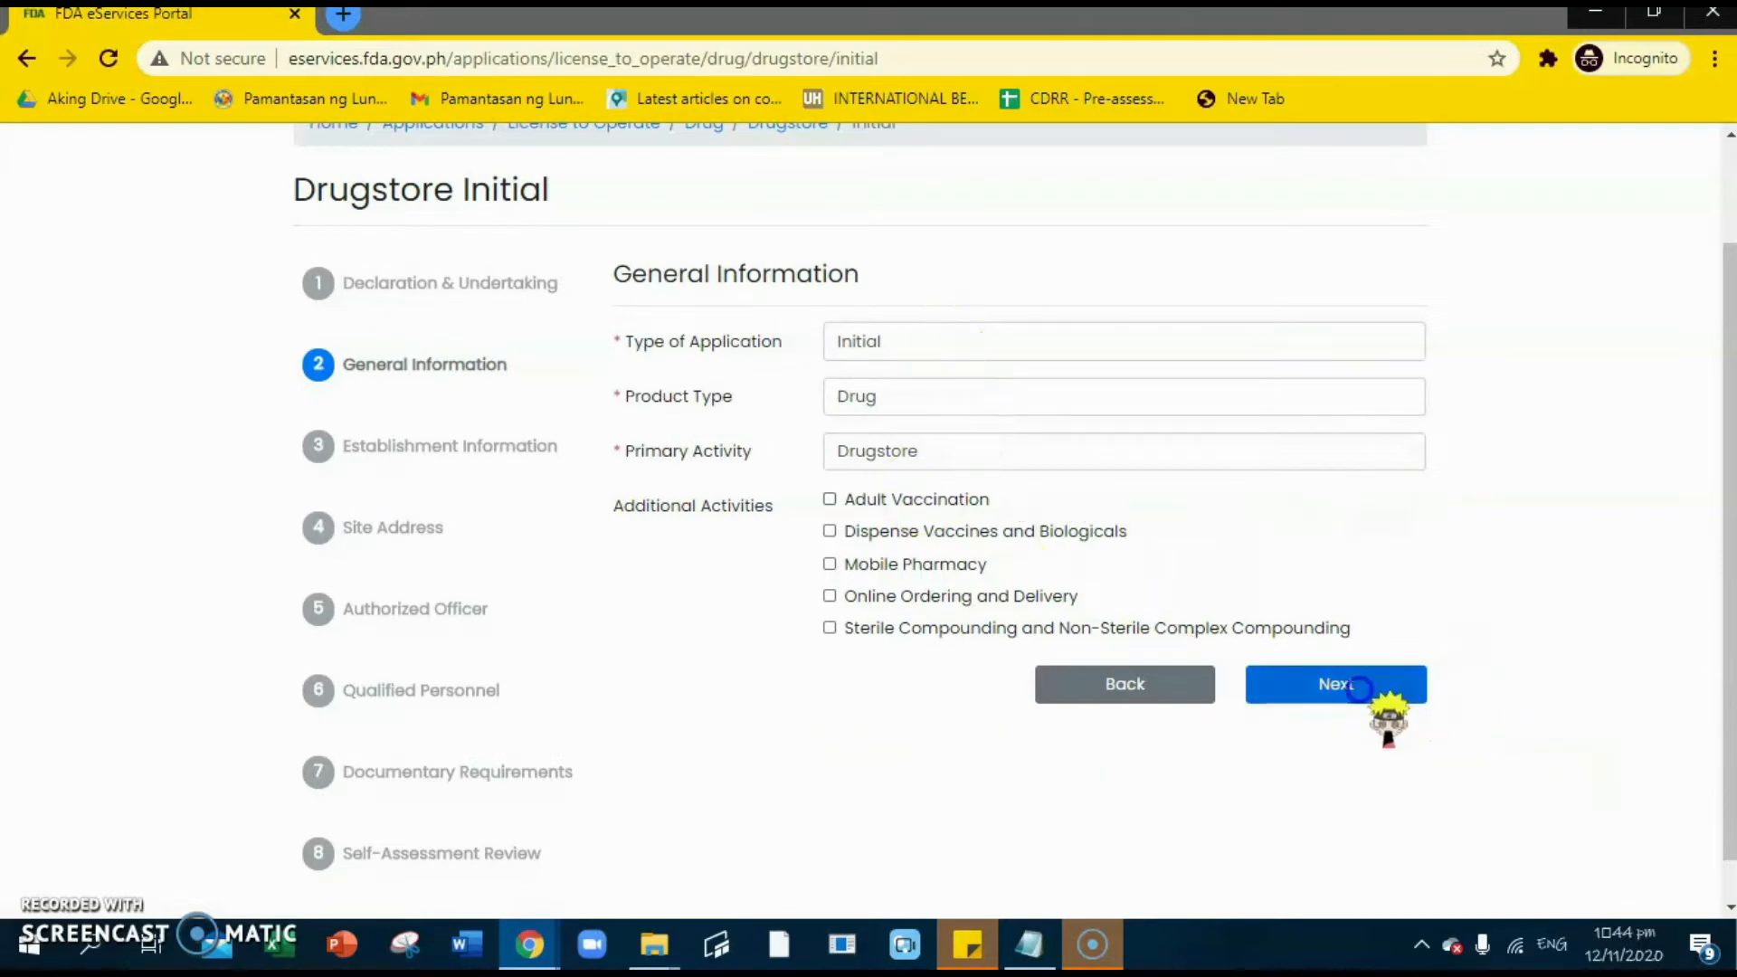
left_click(944, 349)
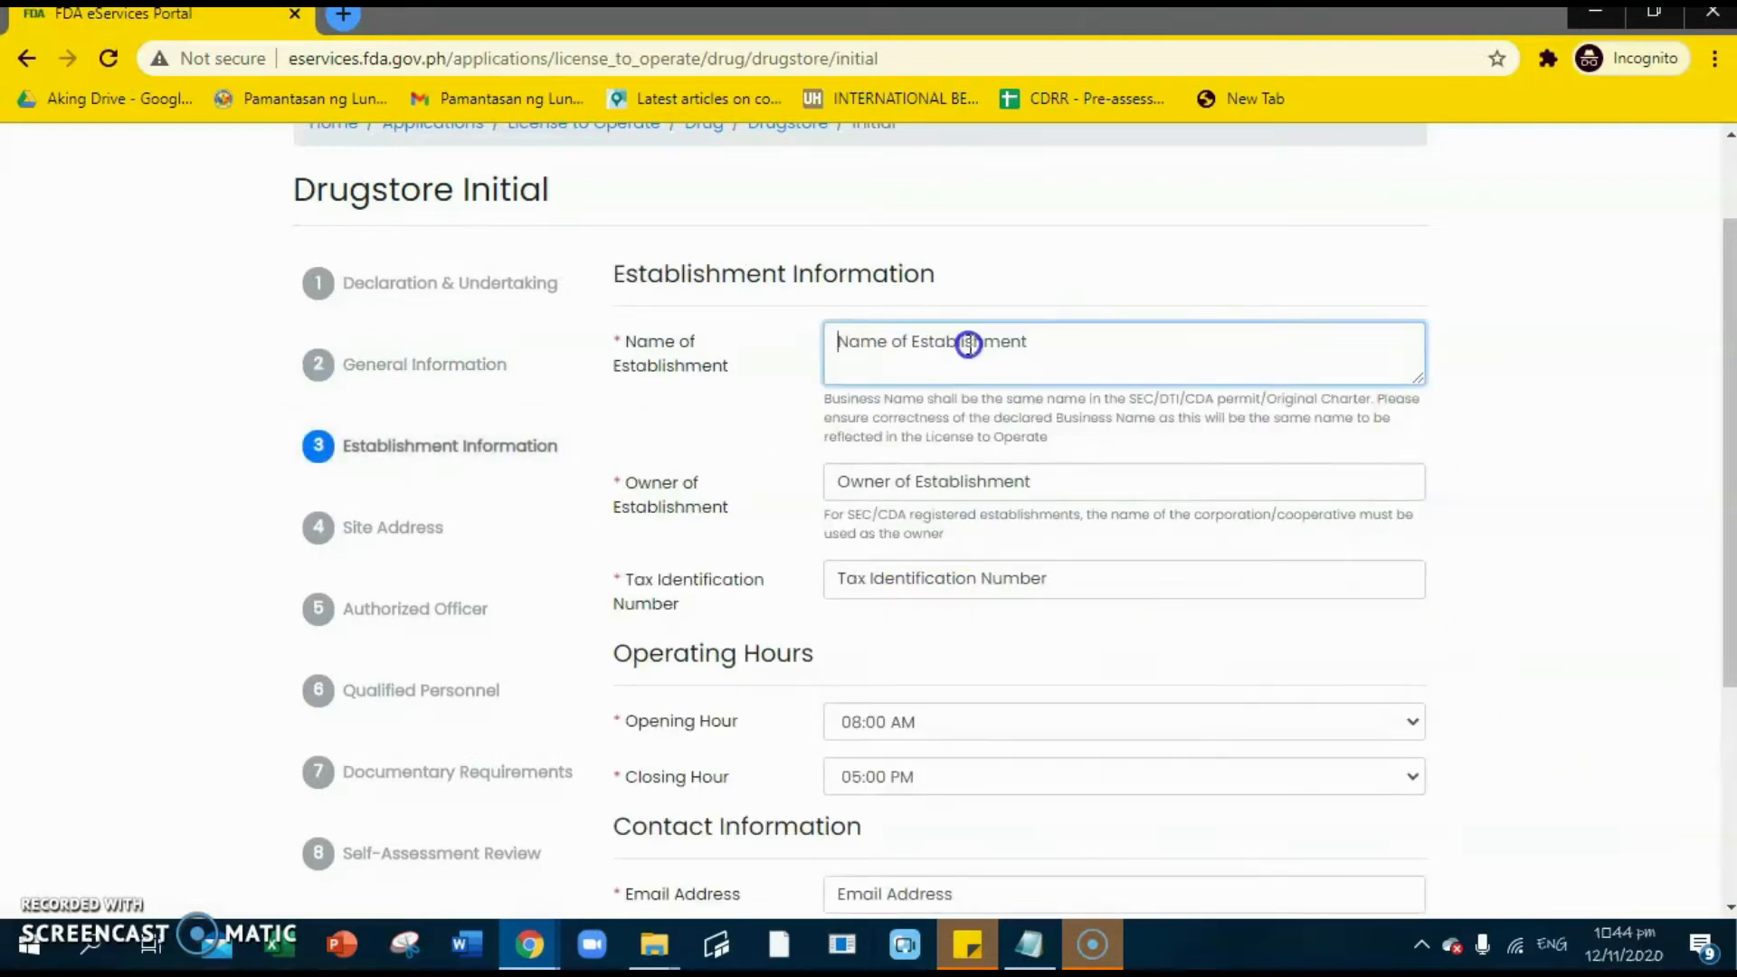
- Enter 'abc company' as the Name of Establishment
left_click(1035, 372)
type("abc")
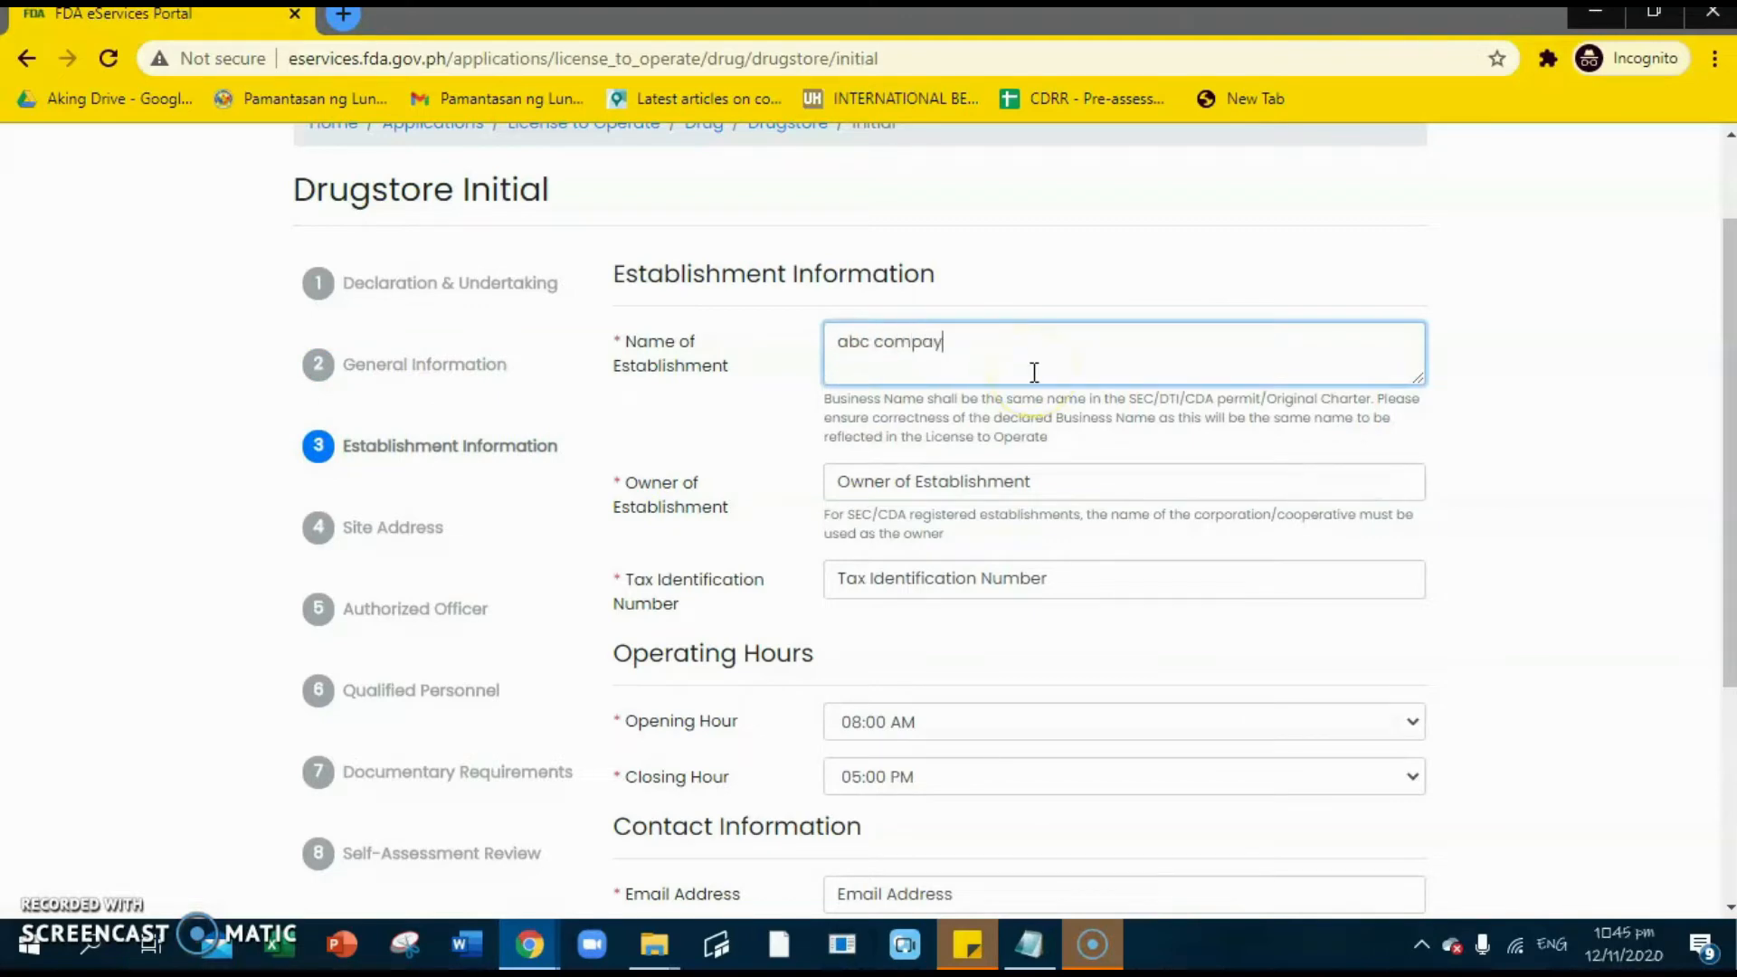
type(" company")
left_click(1040, 398)
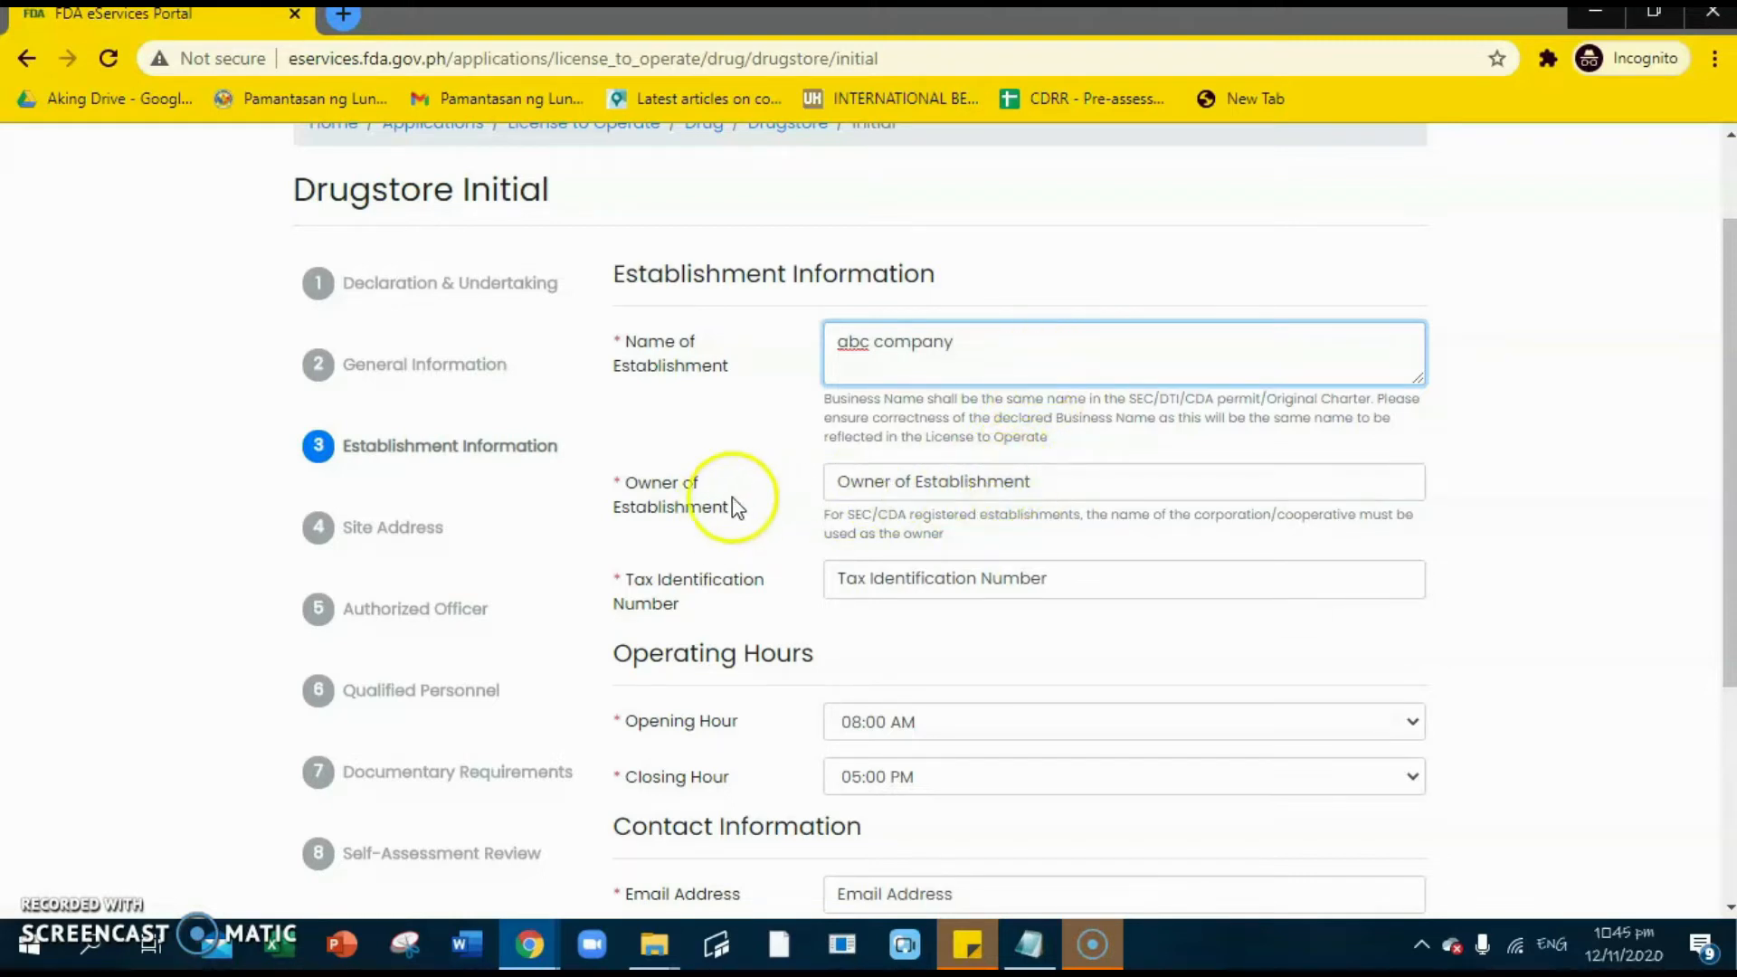
- Fill in the owner's name and the Tax Identification Number
left_click(988, 489)
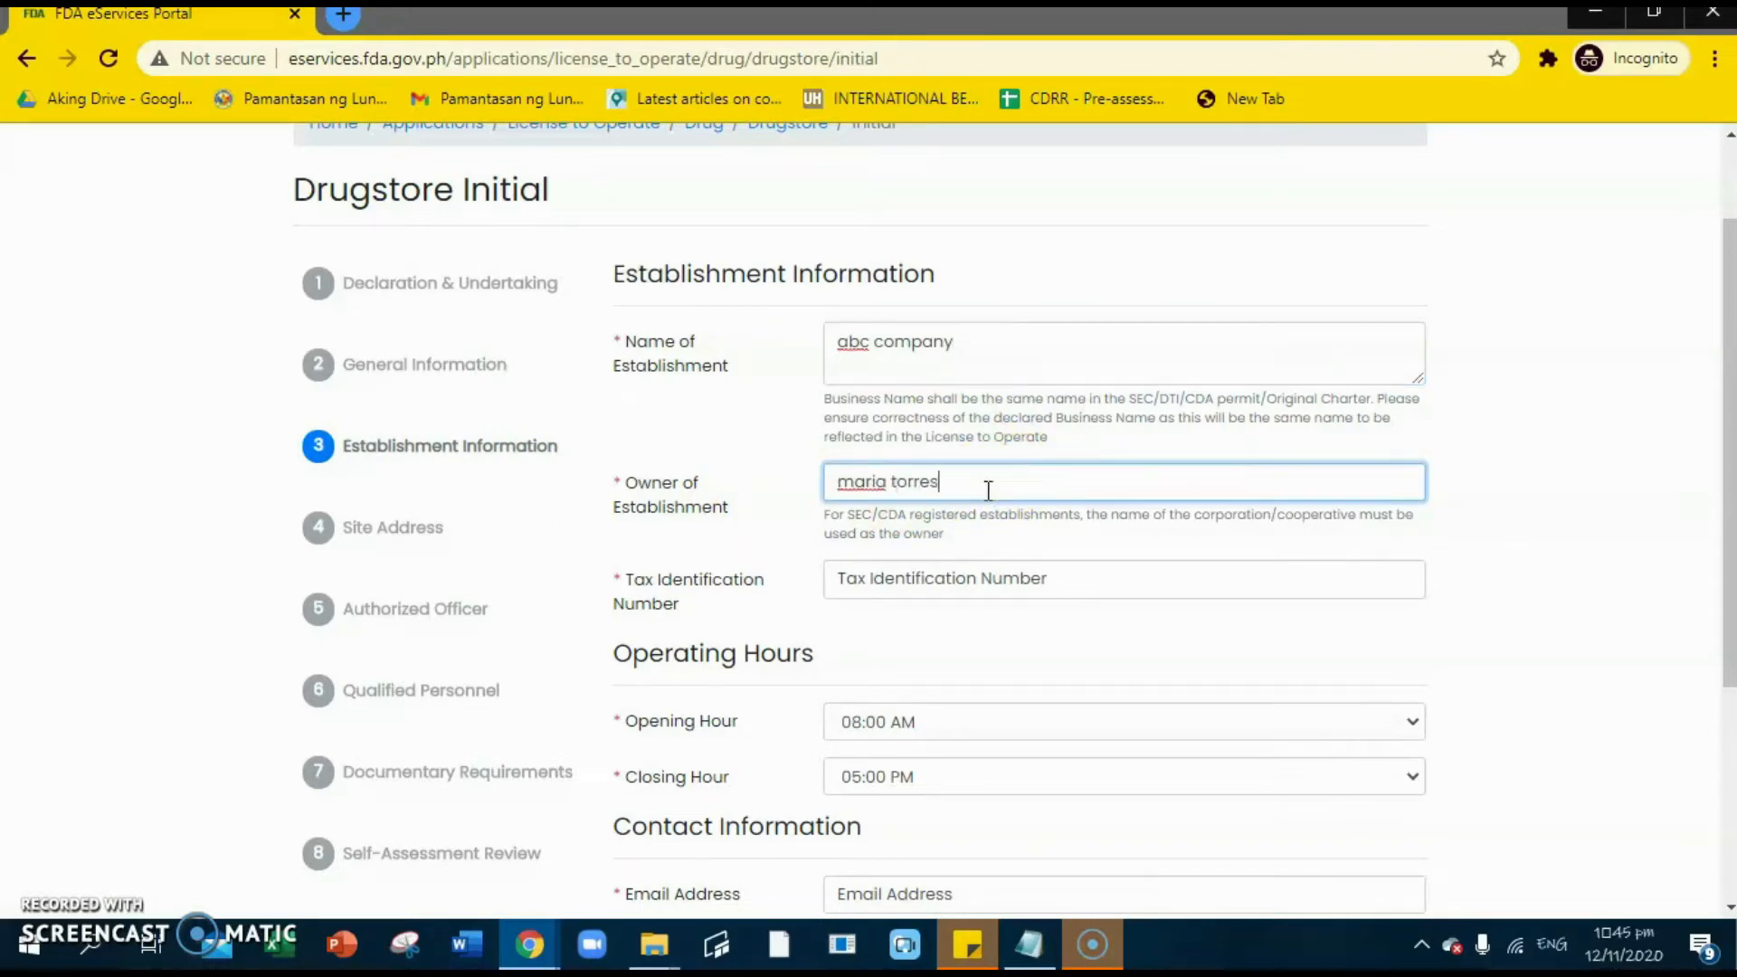
left_click(1089, 579)
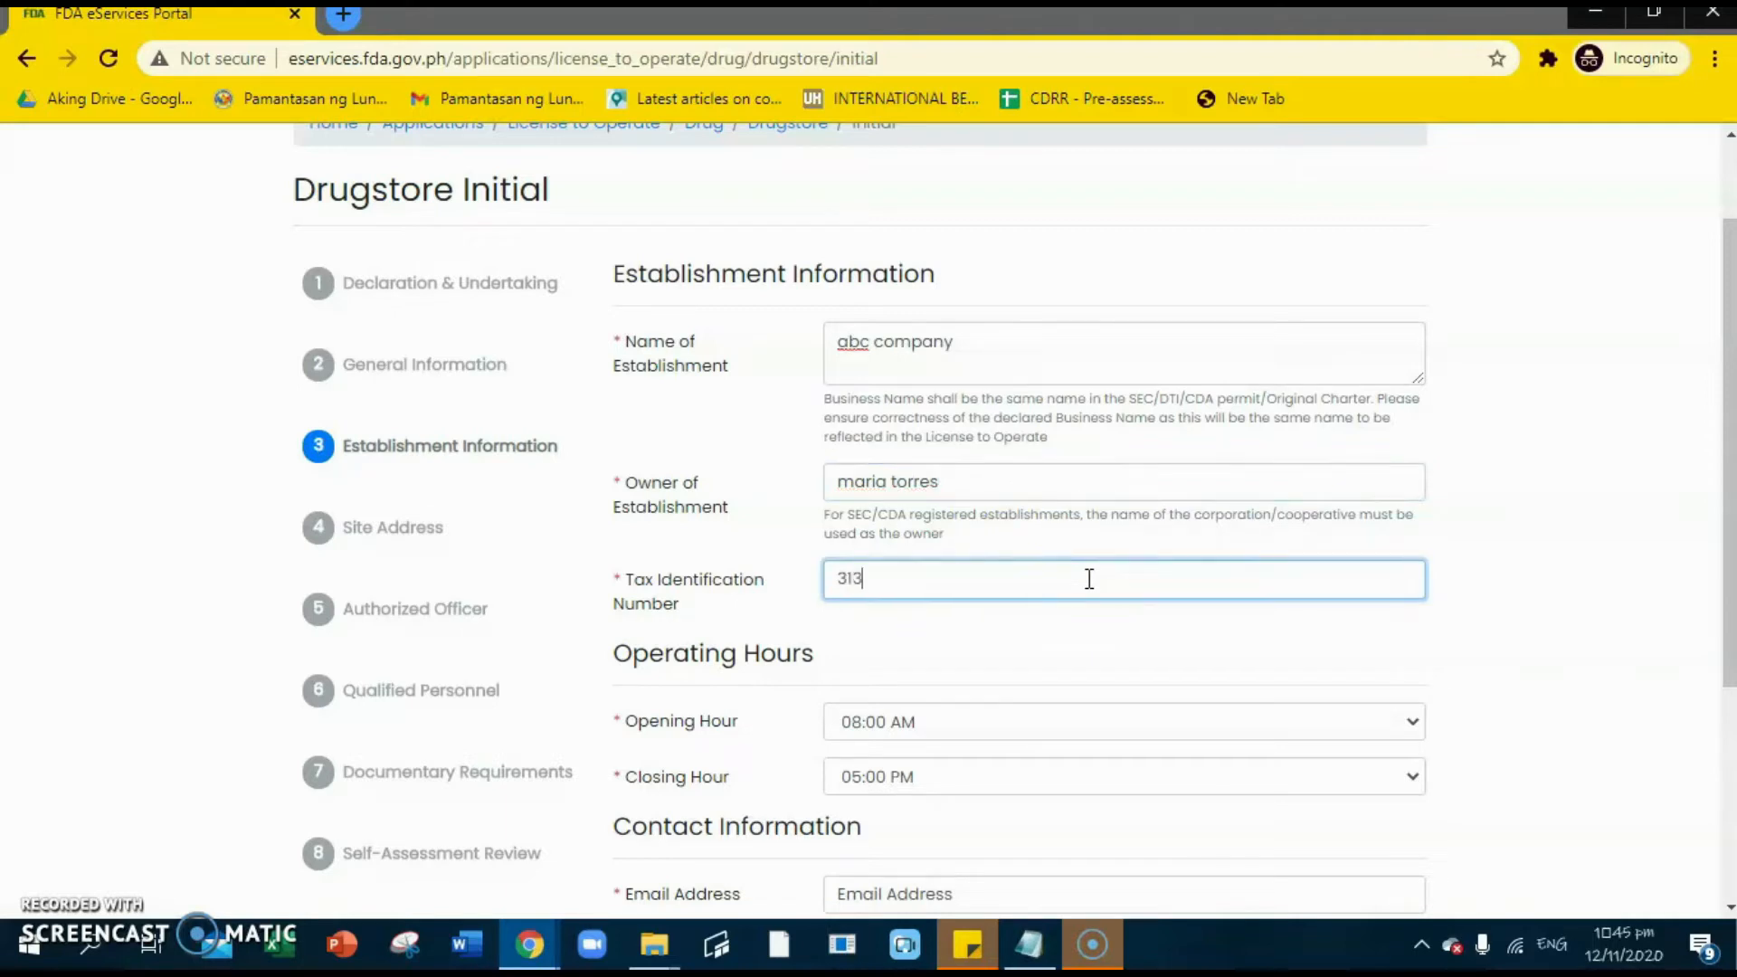
scroll(959, 633, "down", 1)
- Enter the owner's contact e-mail address, correcting a typo in it
scroll(966, 634, "down", 2)
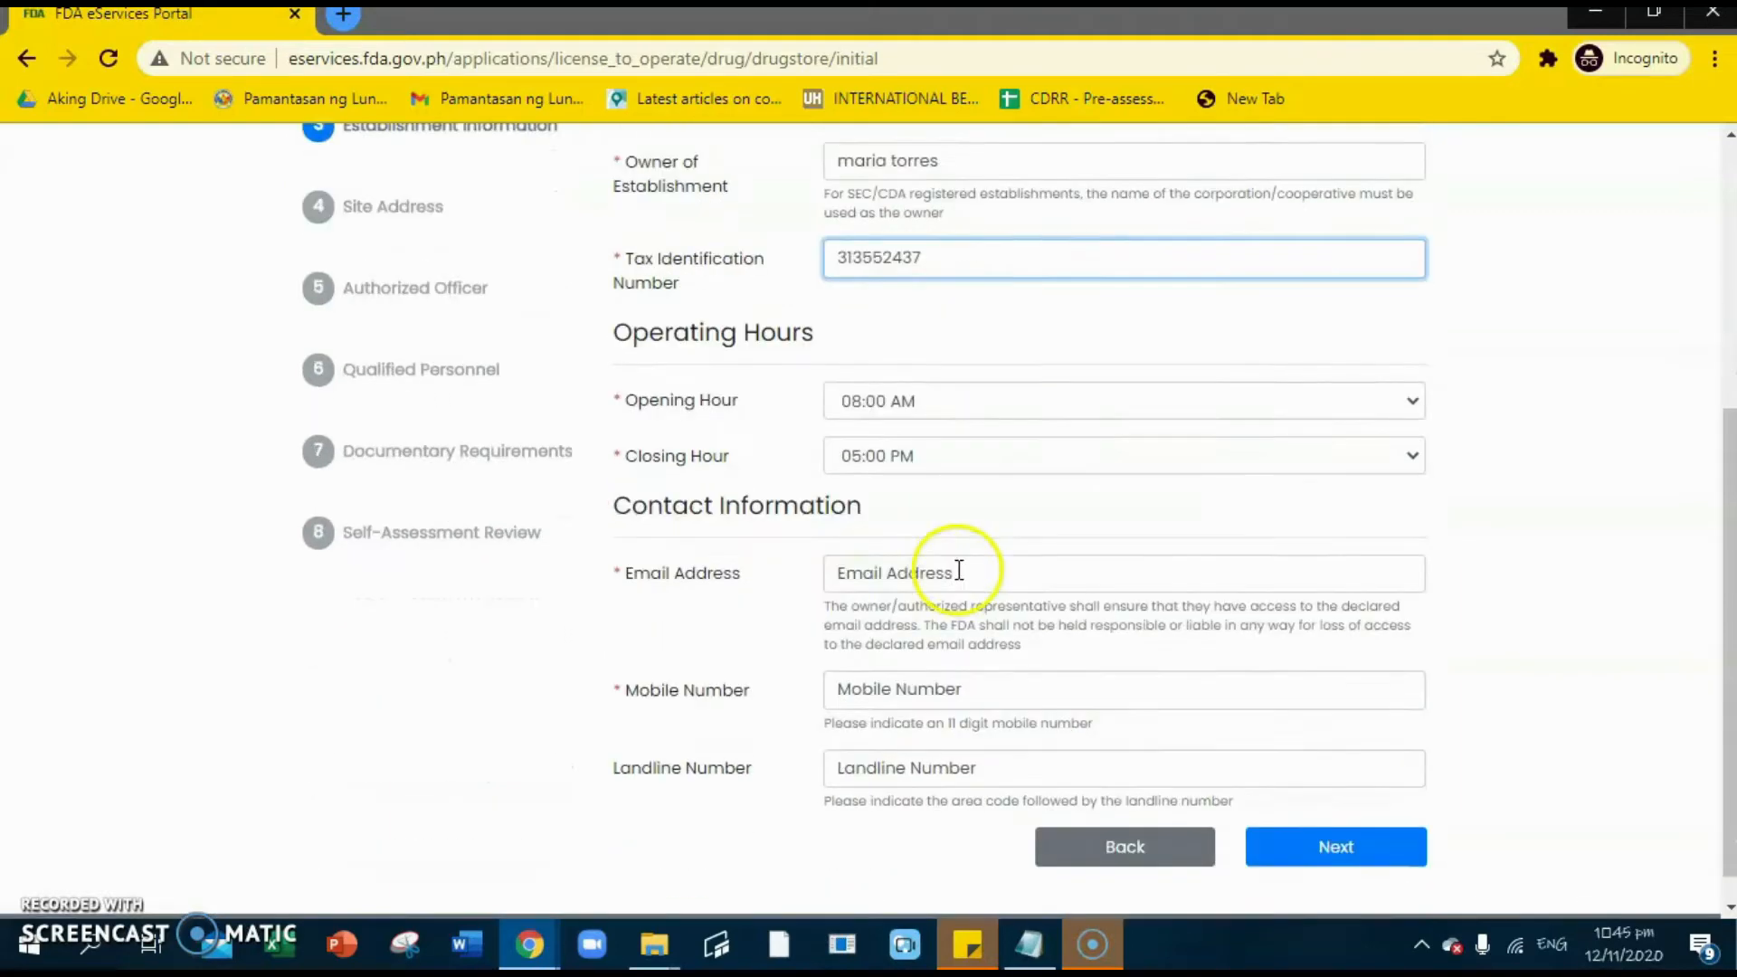
left_click(948, 540)
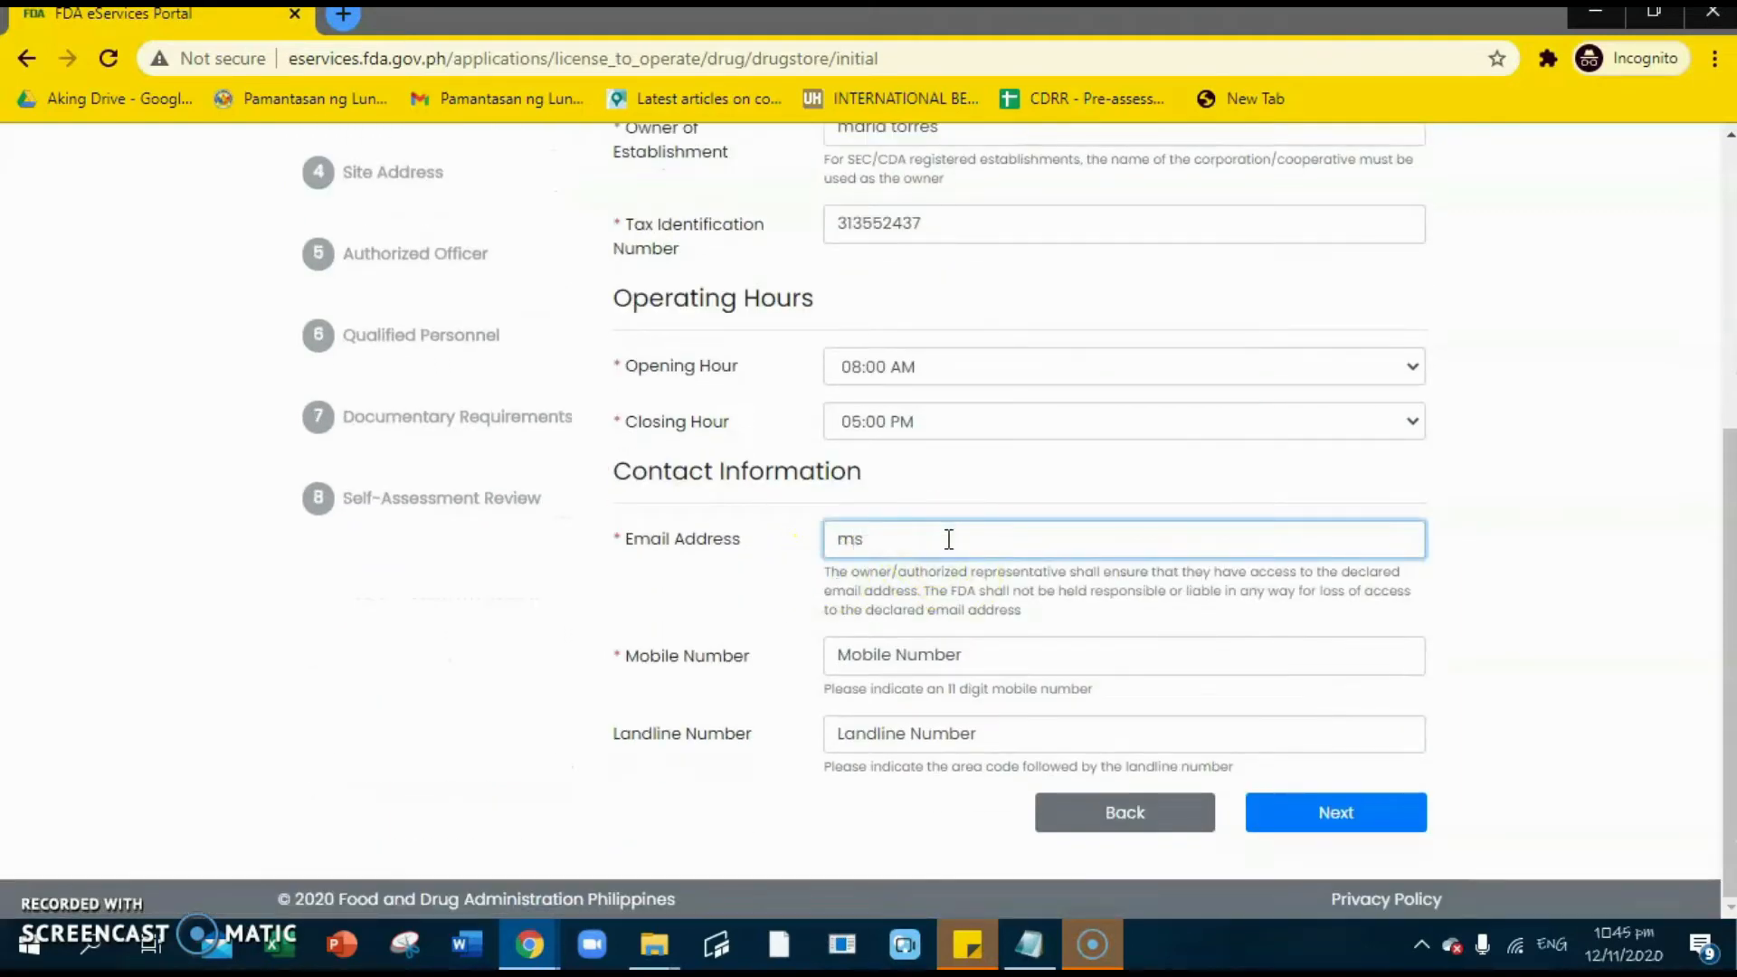
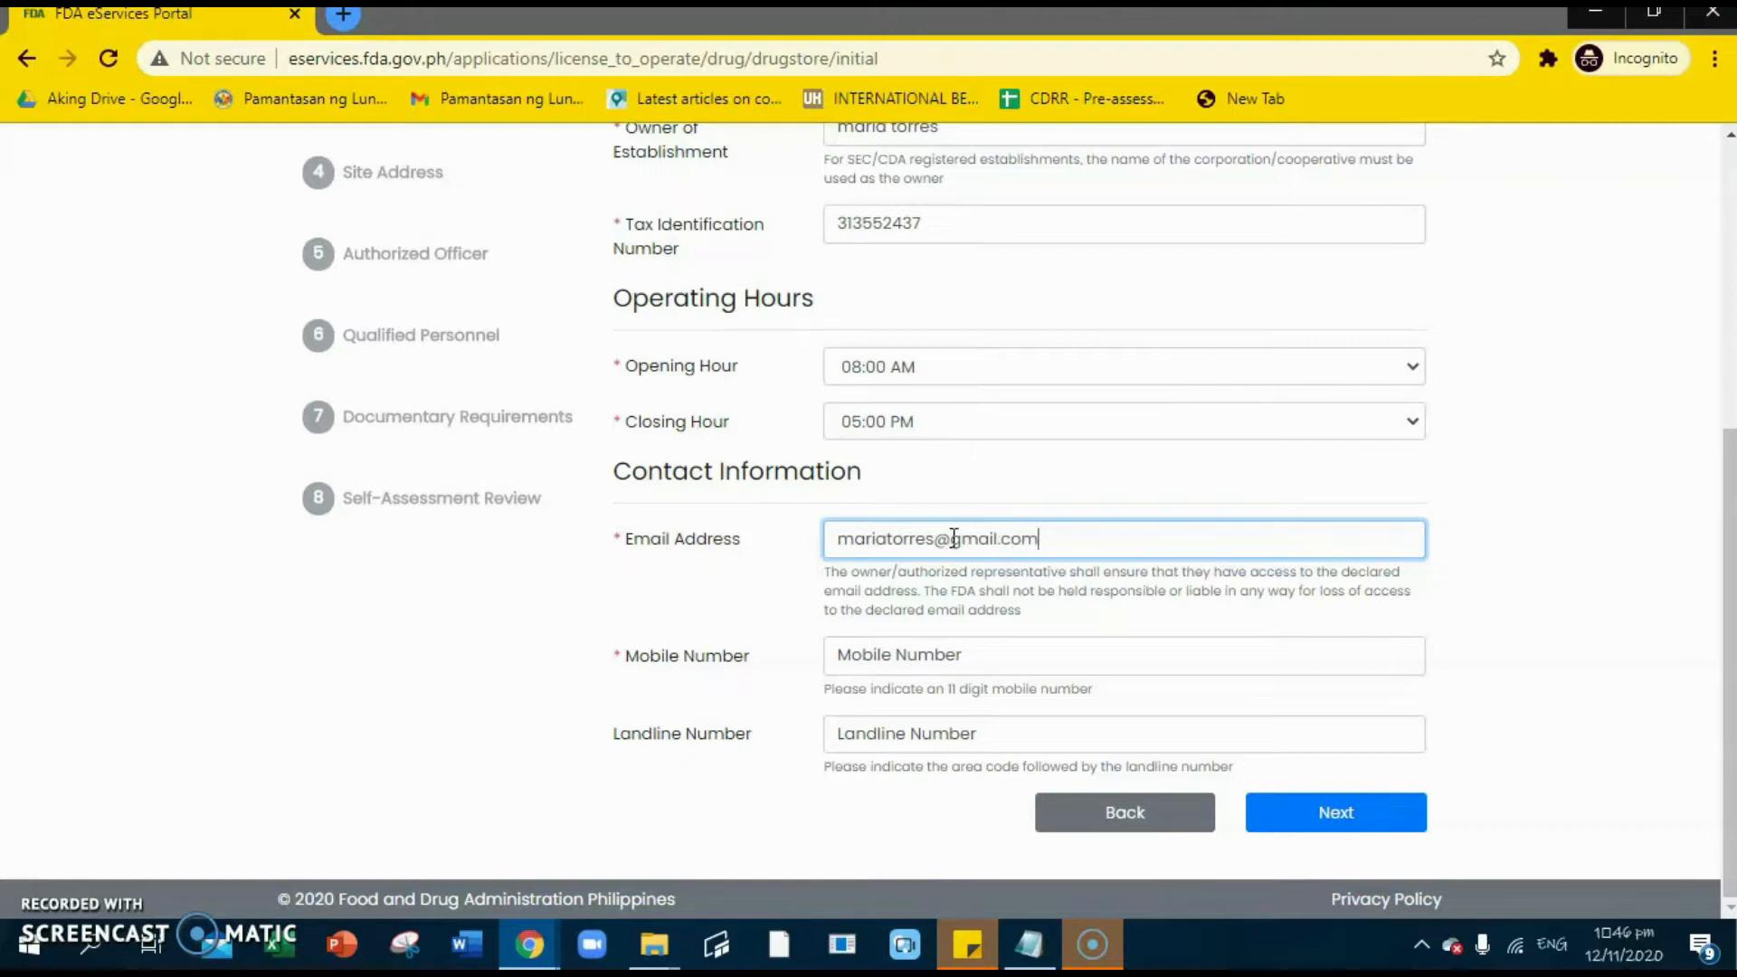
- Fill in the owner's mobile and landline numbers and continue to Site Address
left_click(973, 653)
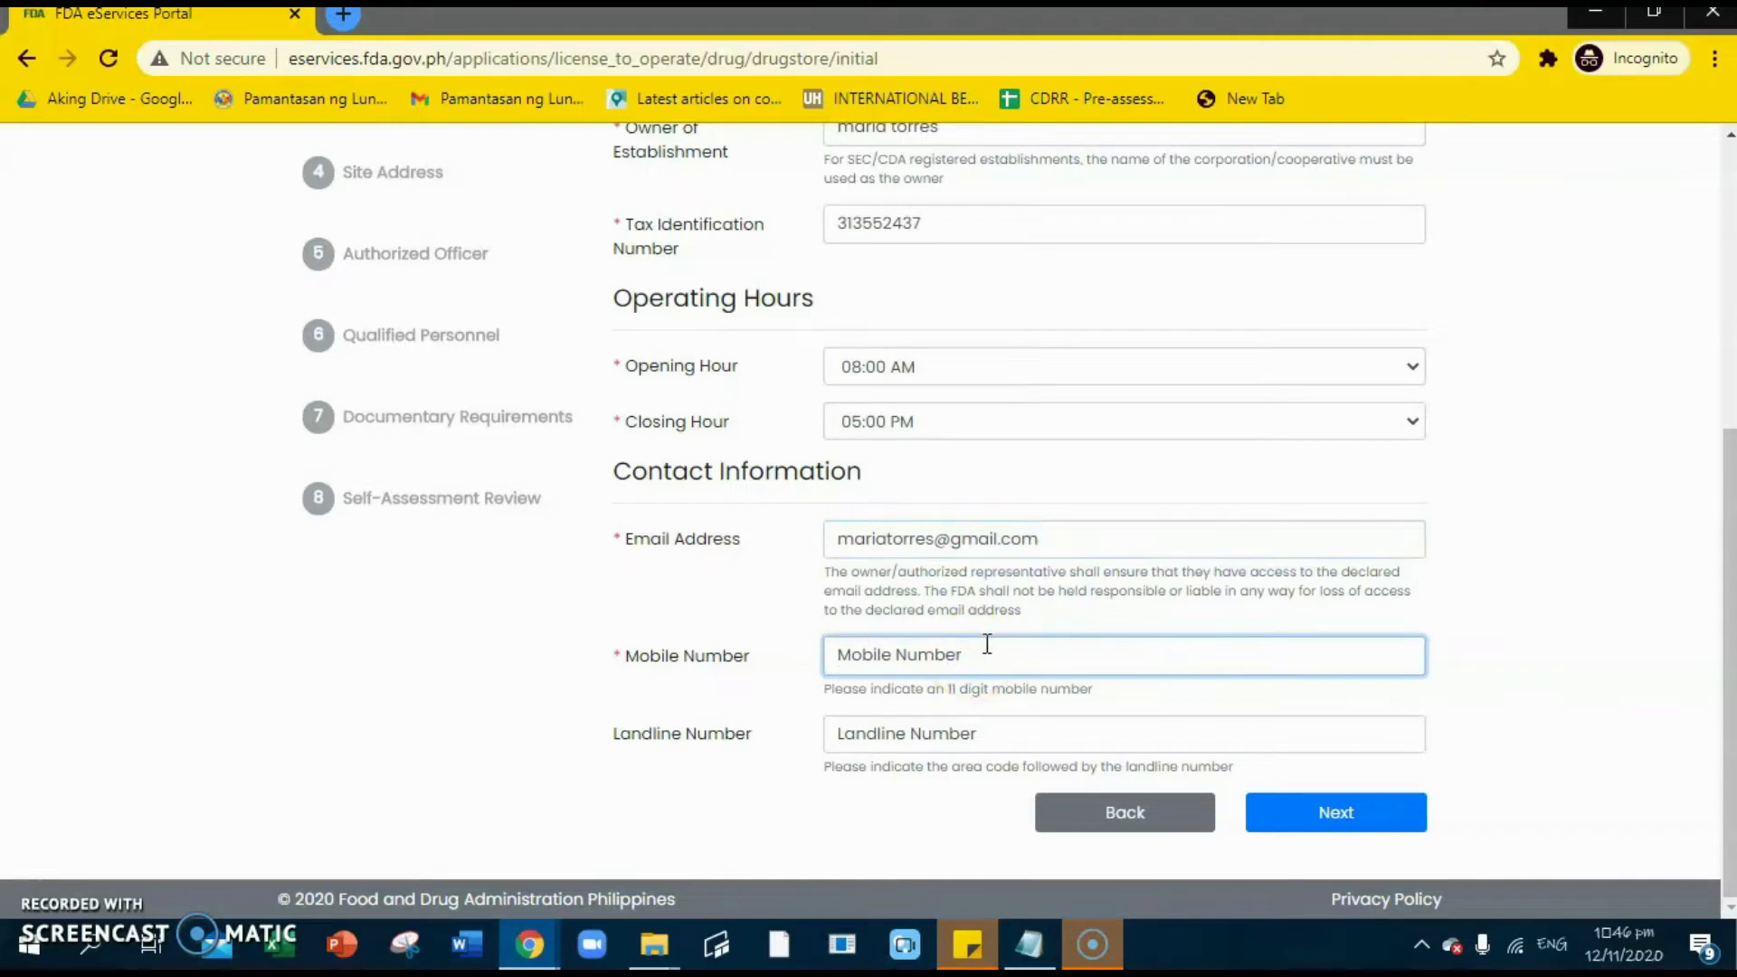
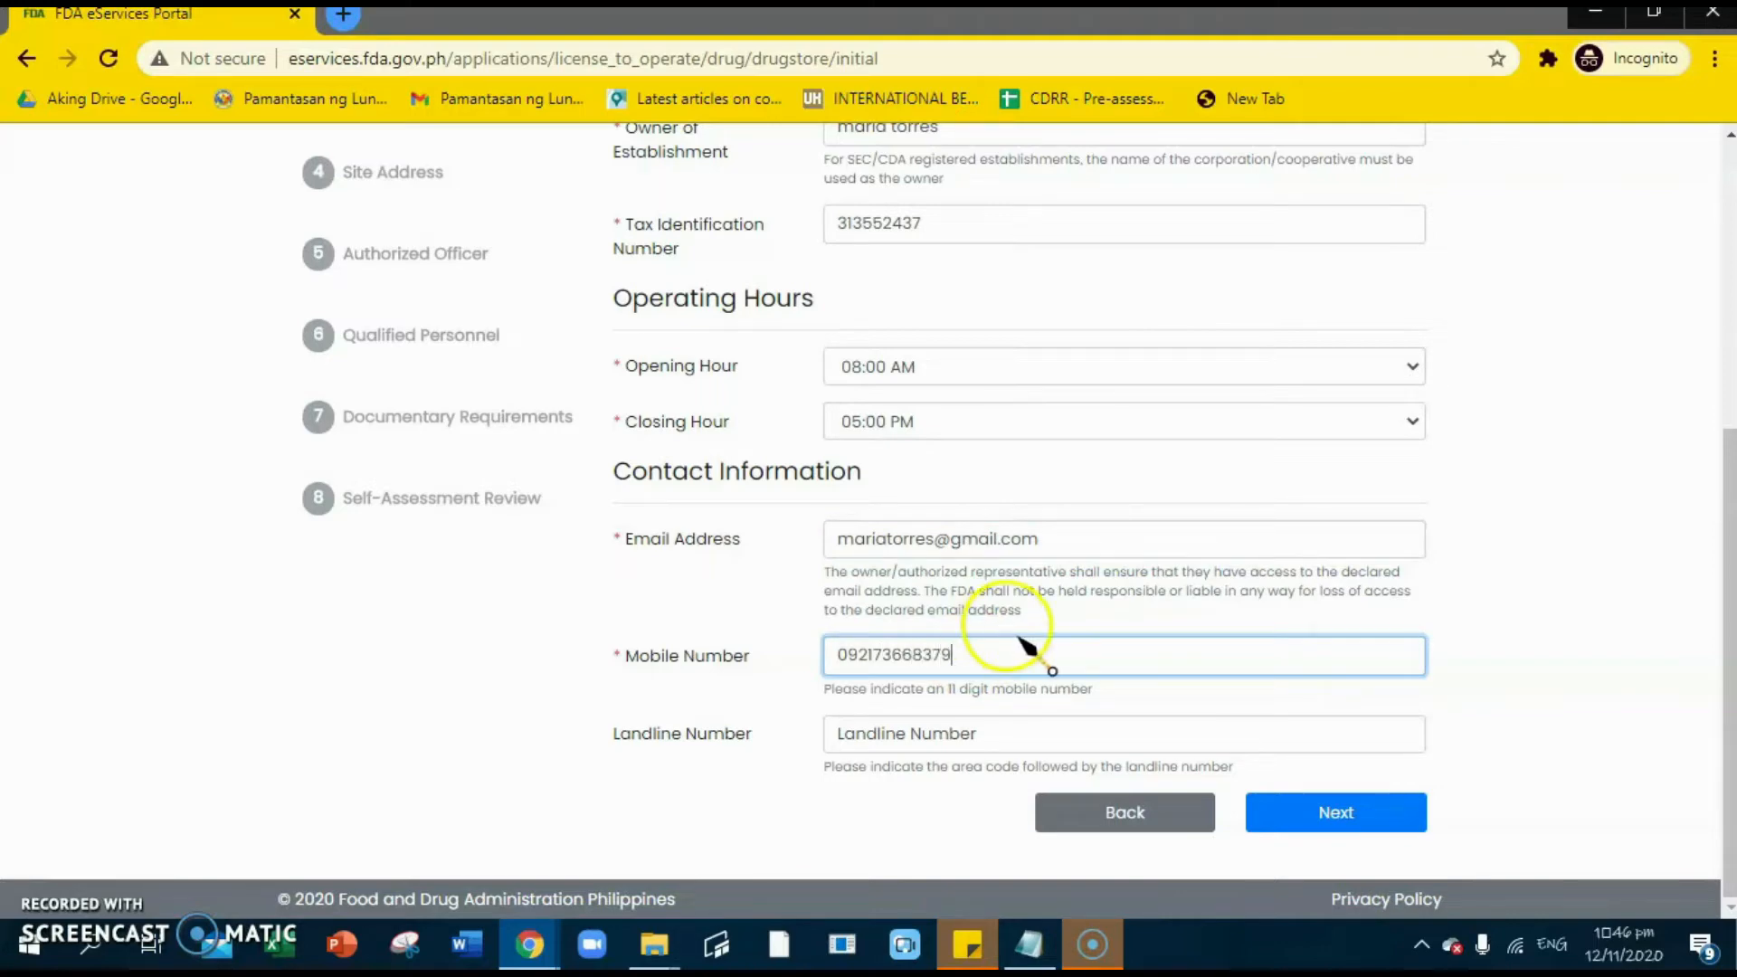
left_click(964, 735)
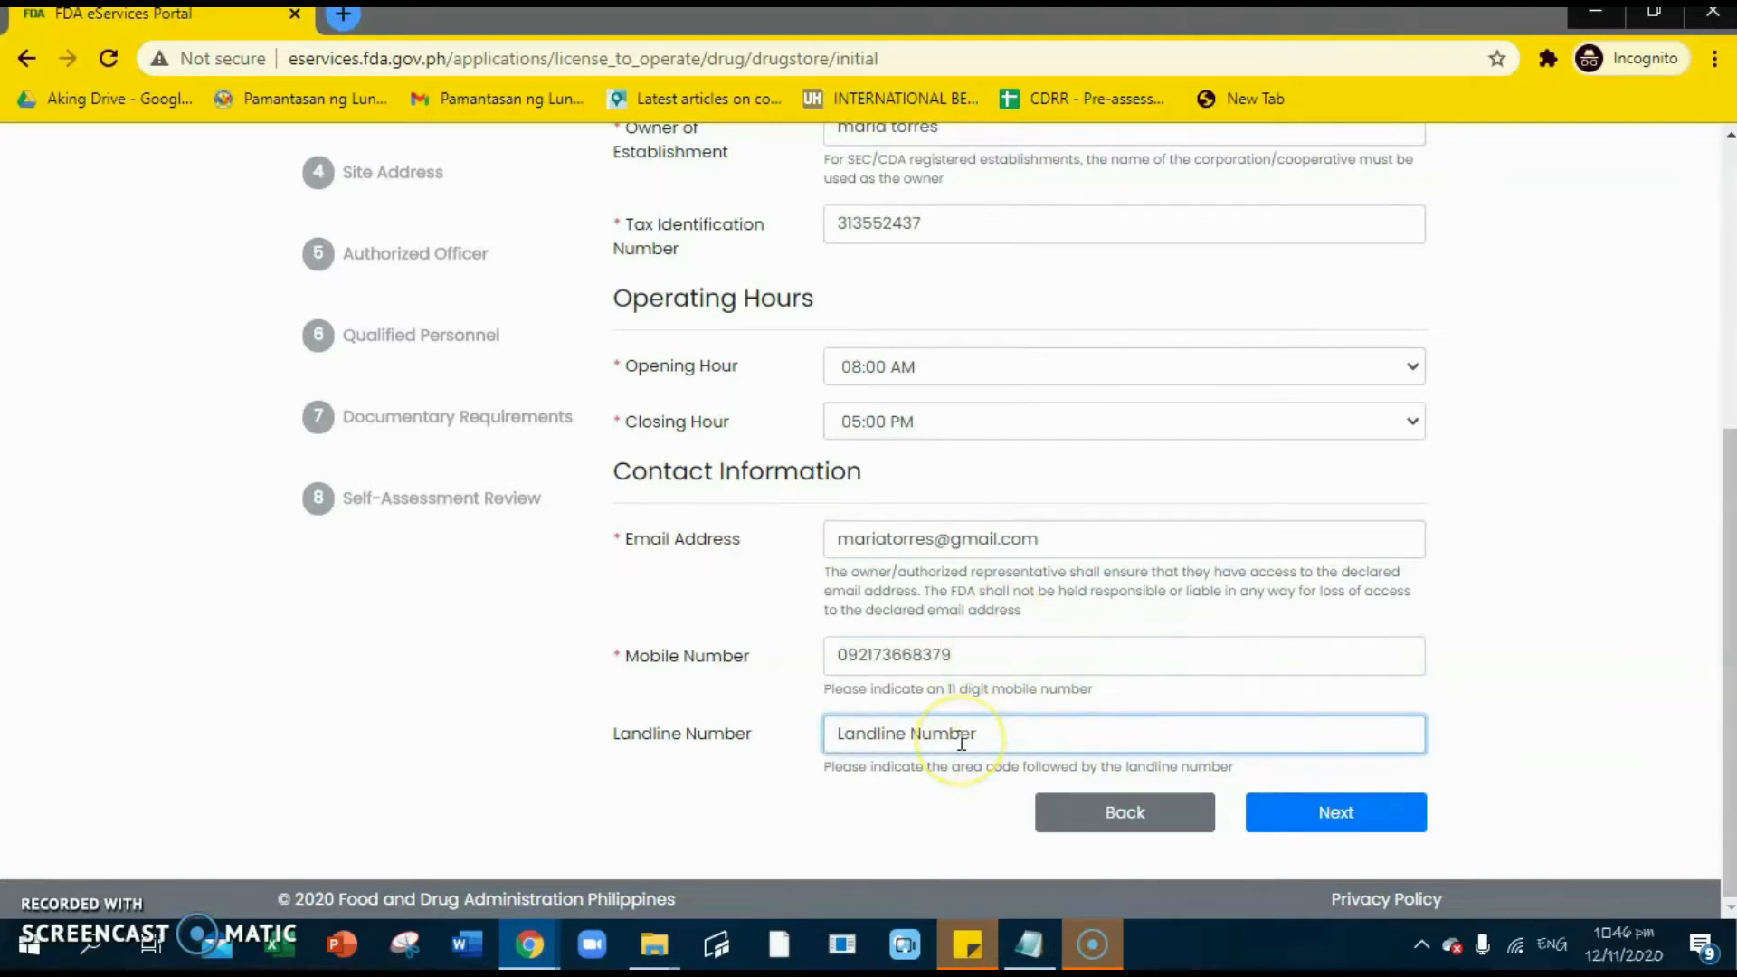
left_click(1344, 818)
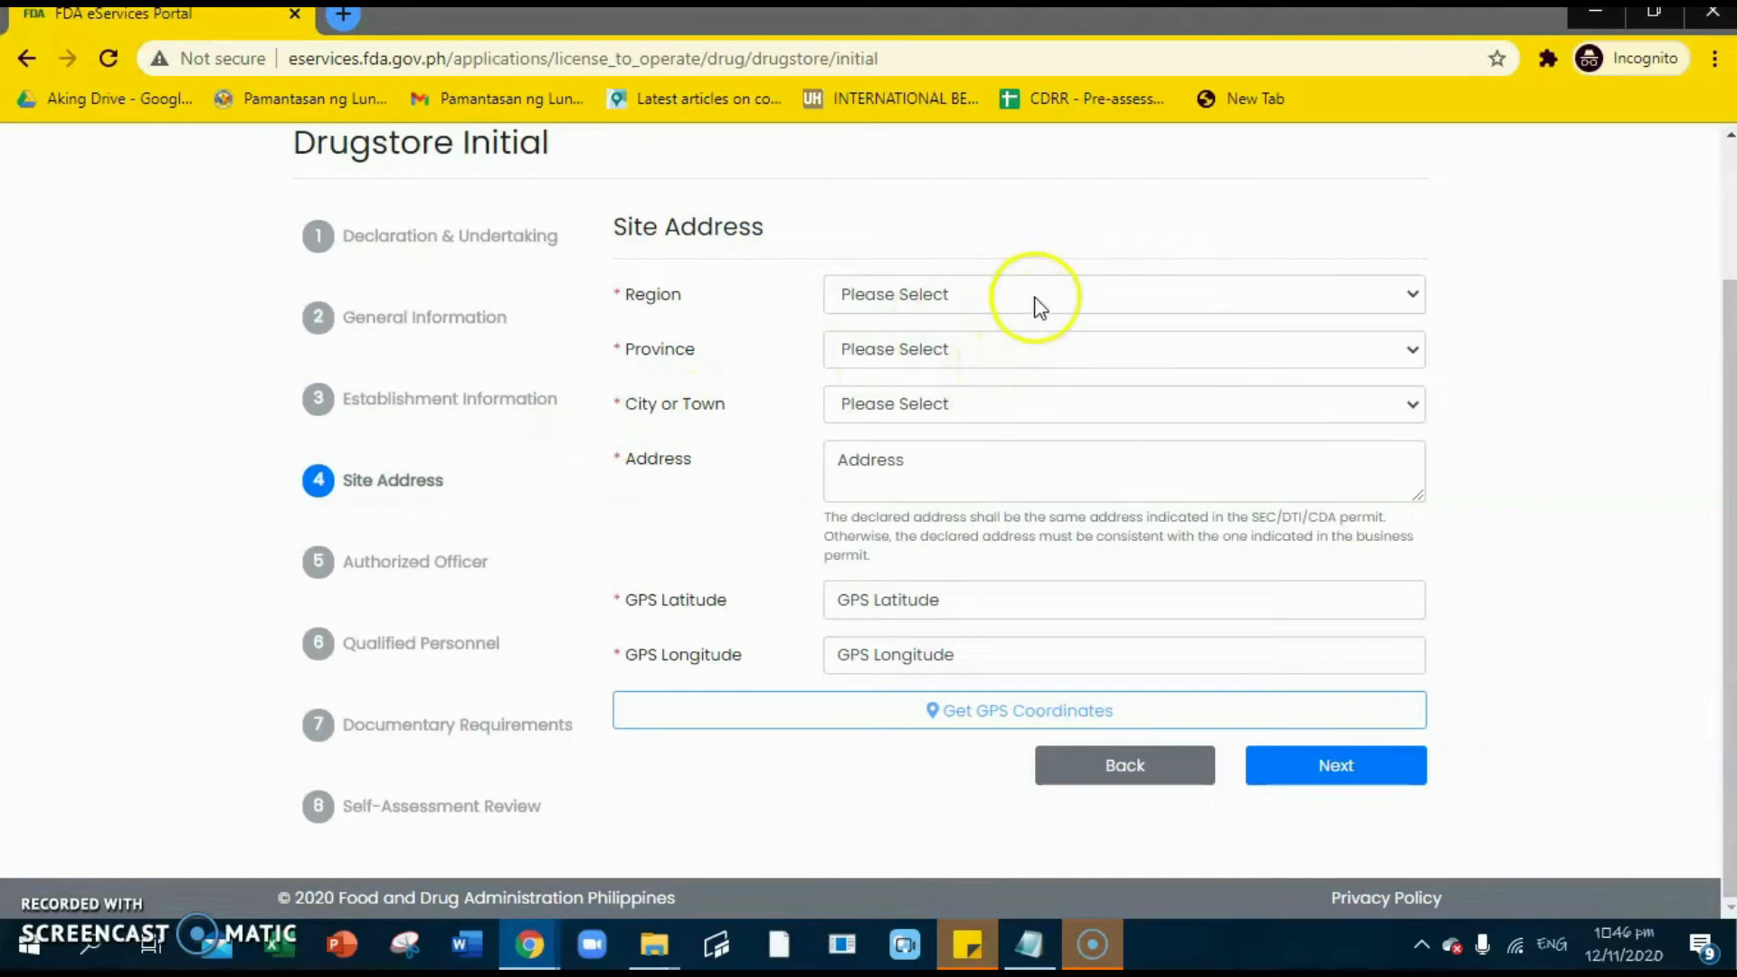
- Set Region to NCR, Province to Metro Manila, City to Quezon City, and enter the street address
left_click(1093, 299)
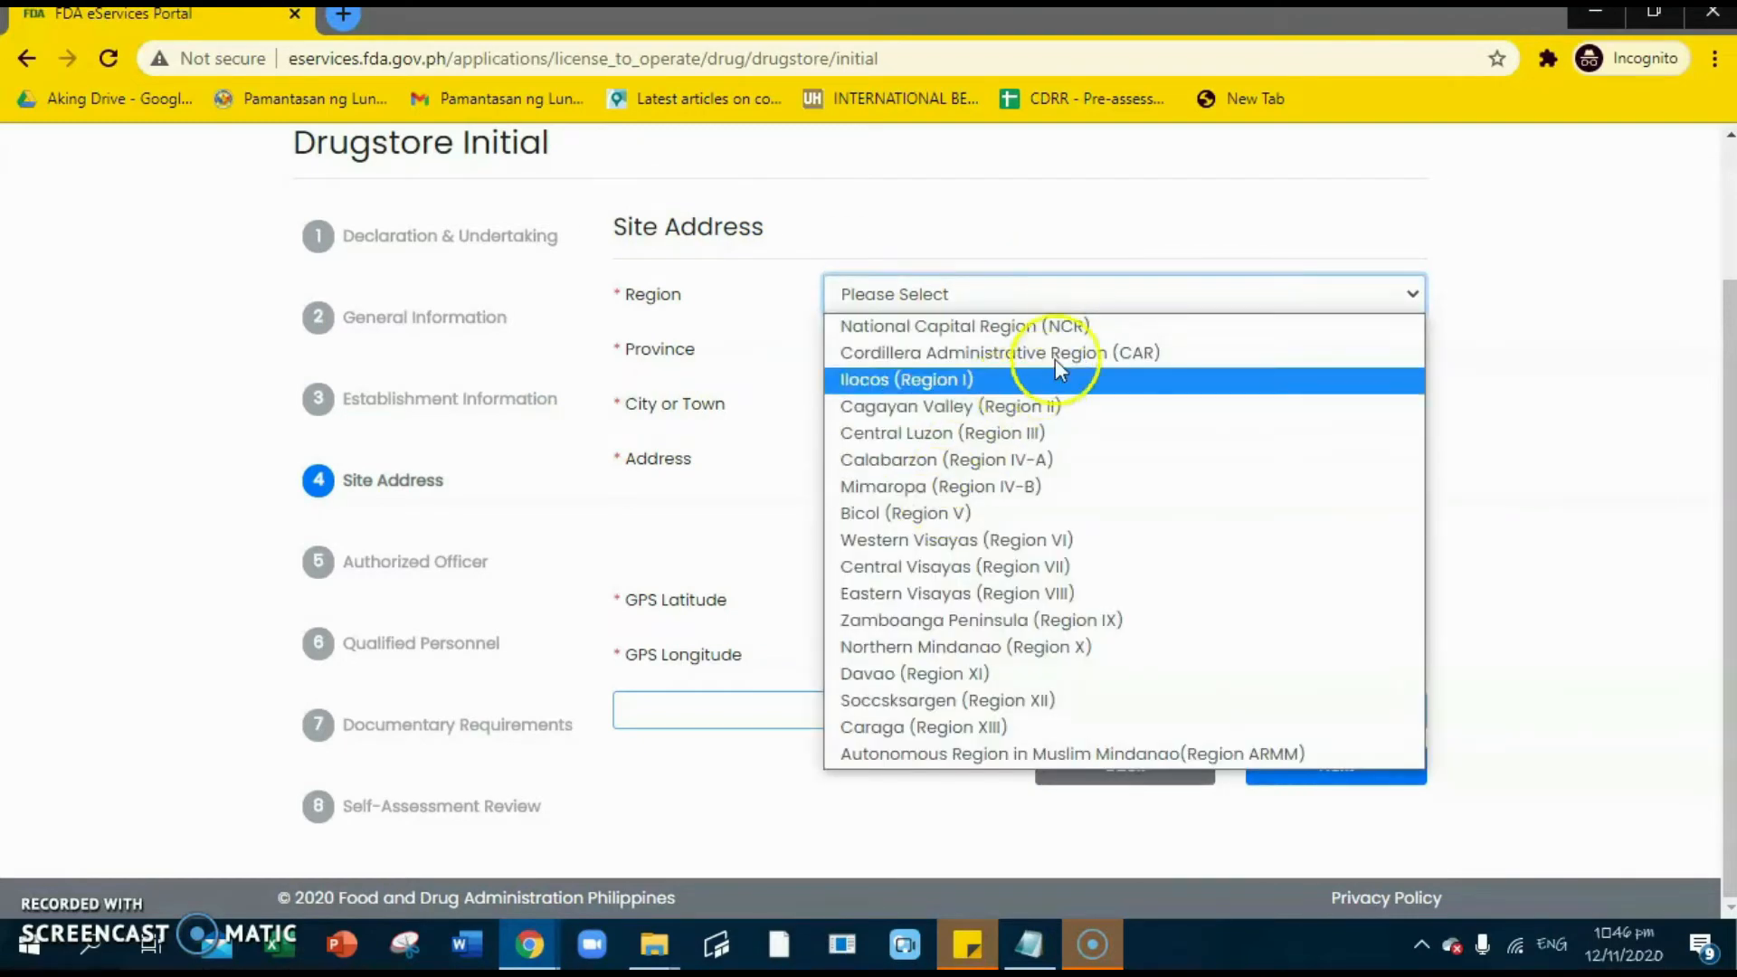
left_click(1090, 326)
left_click(924, 353)
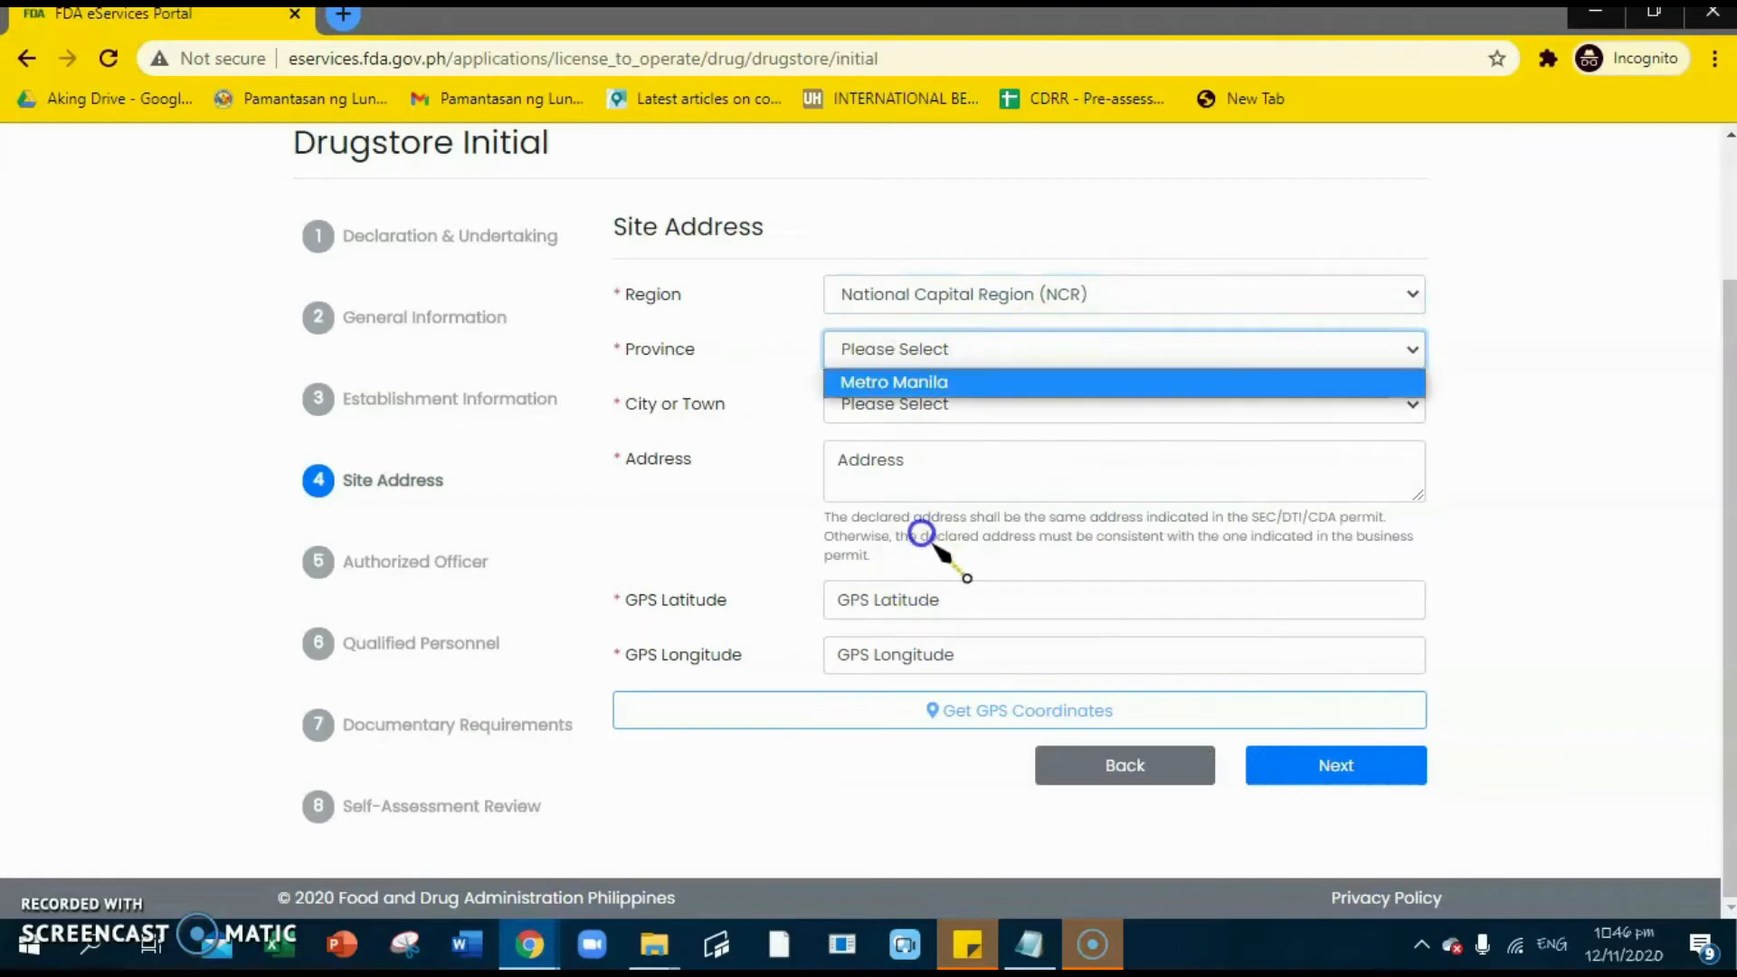
left_click(979, 384)
left_click(999, 407)
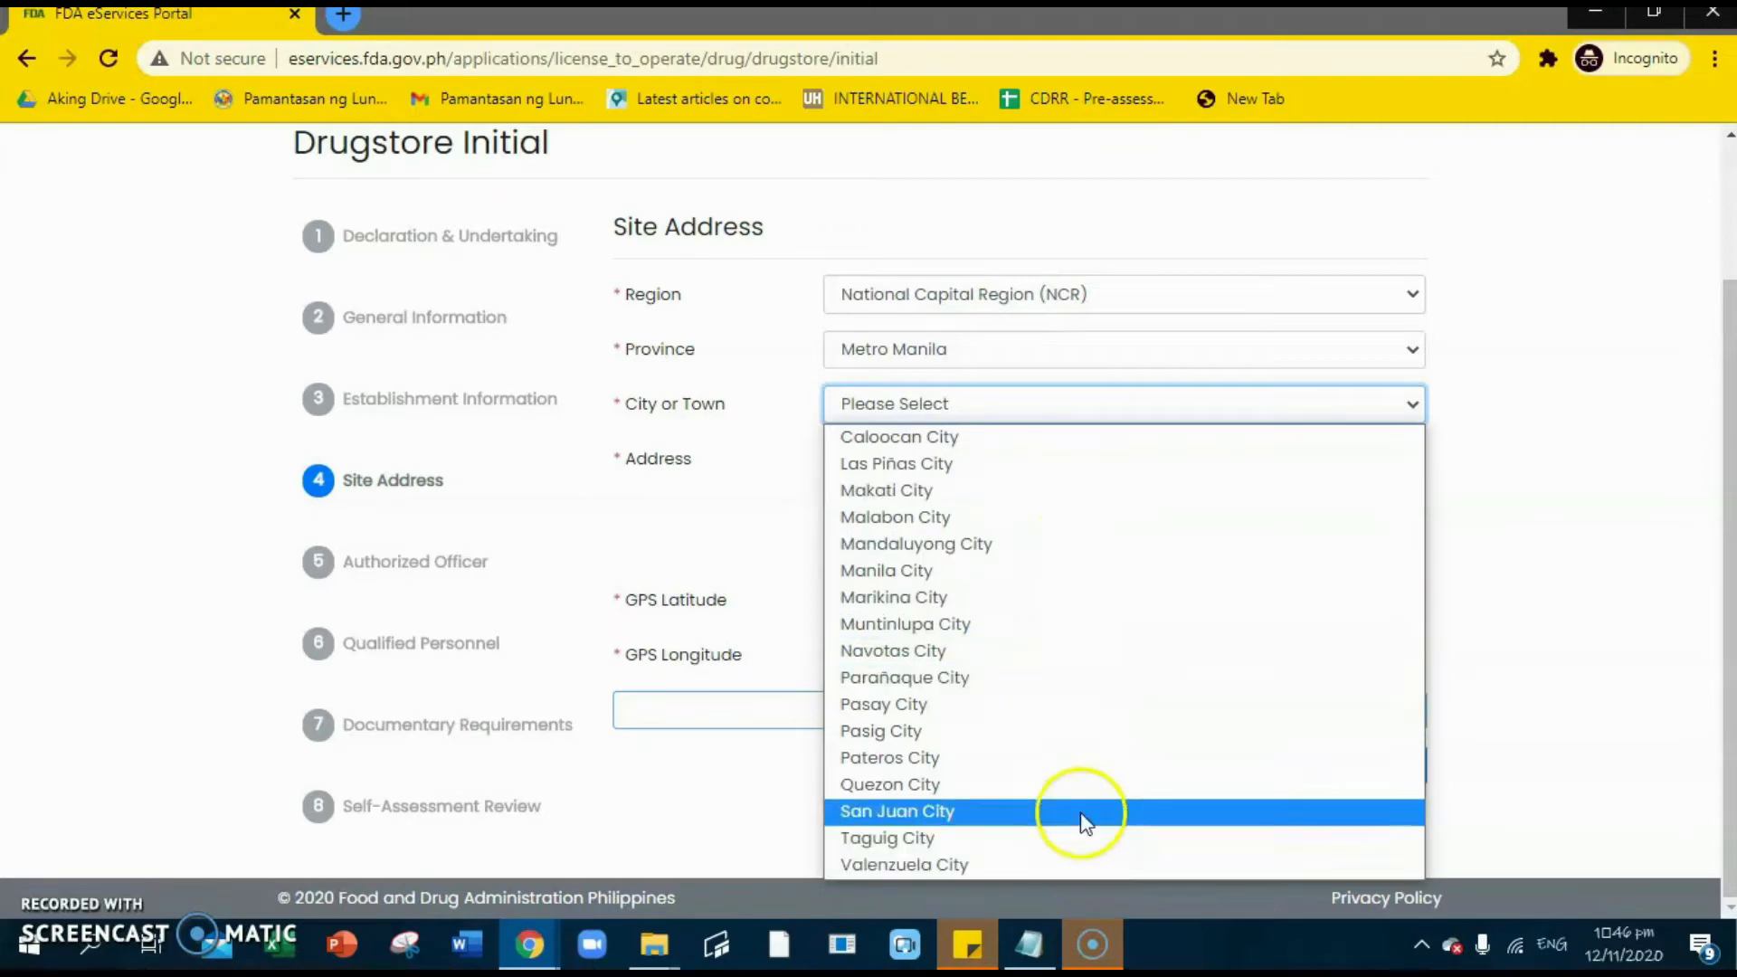
left_click(1082, 785)
left_click(956, 467)
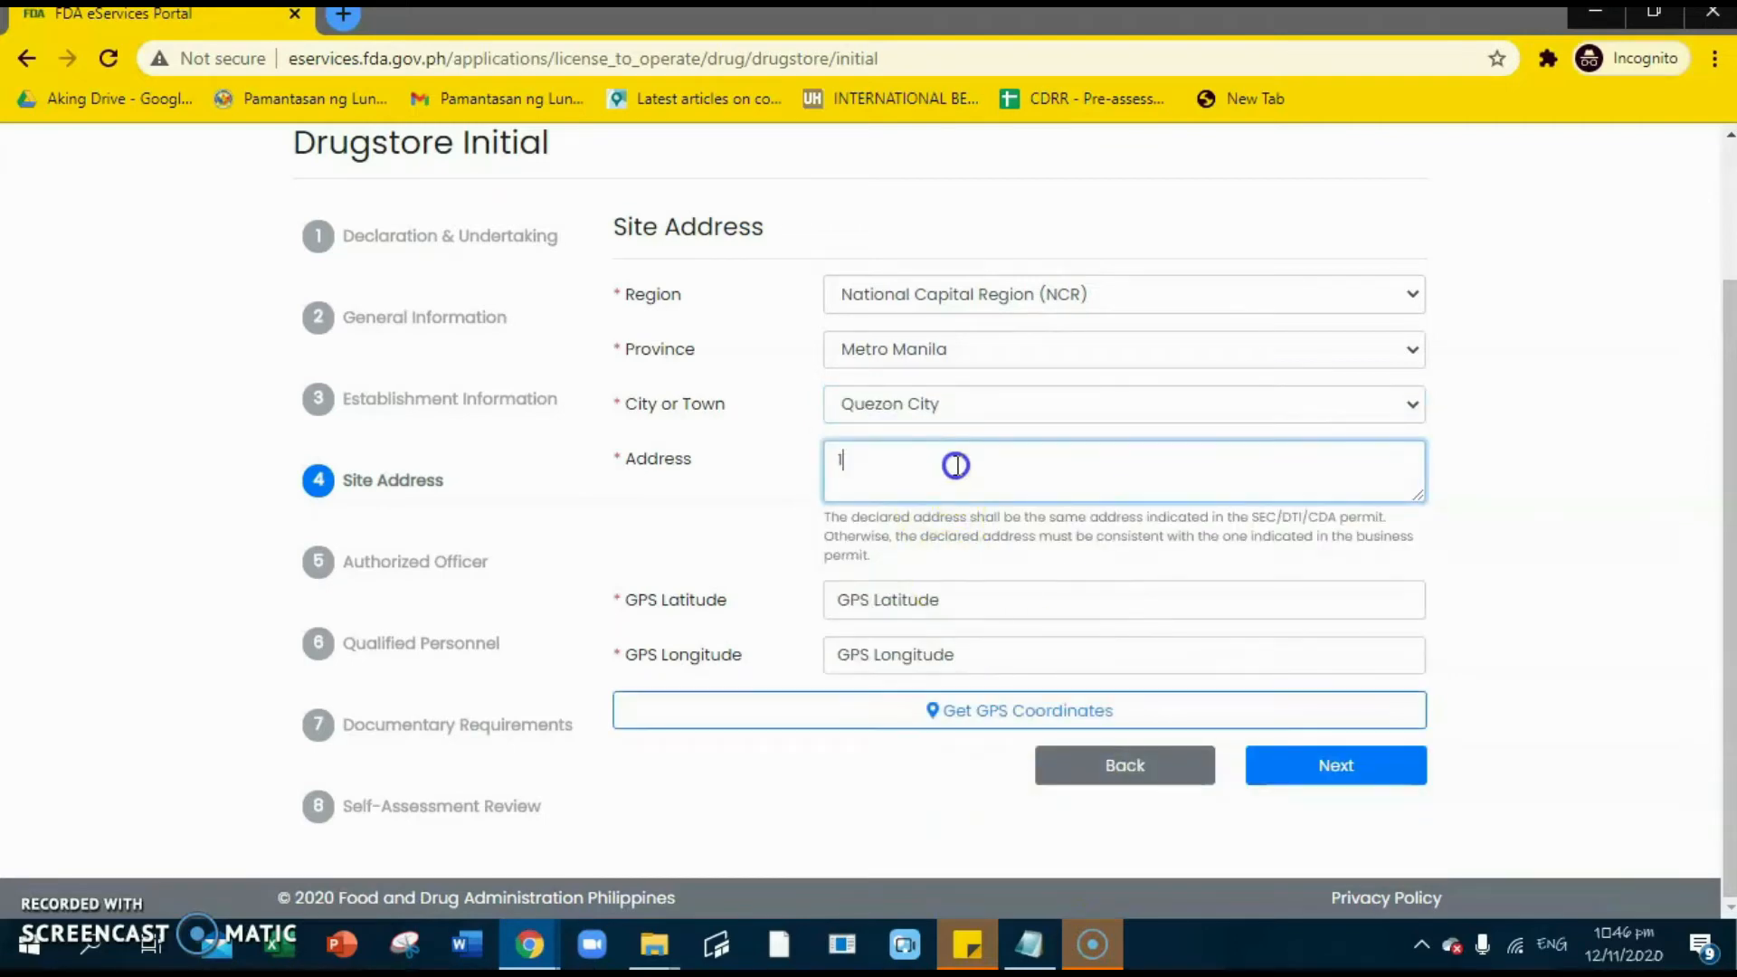
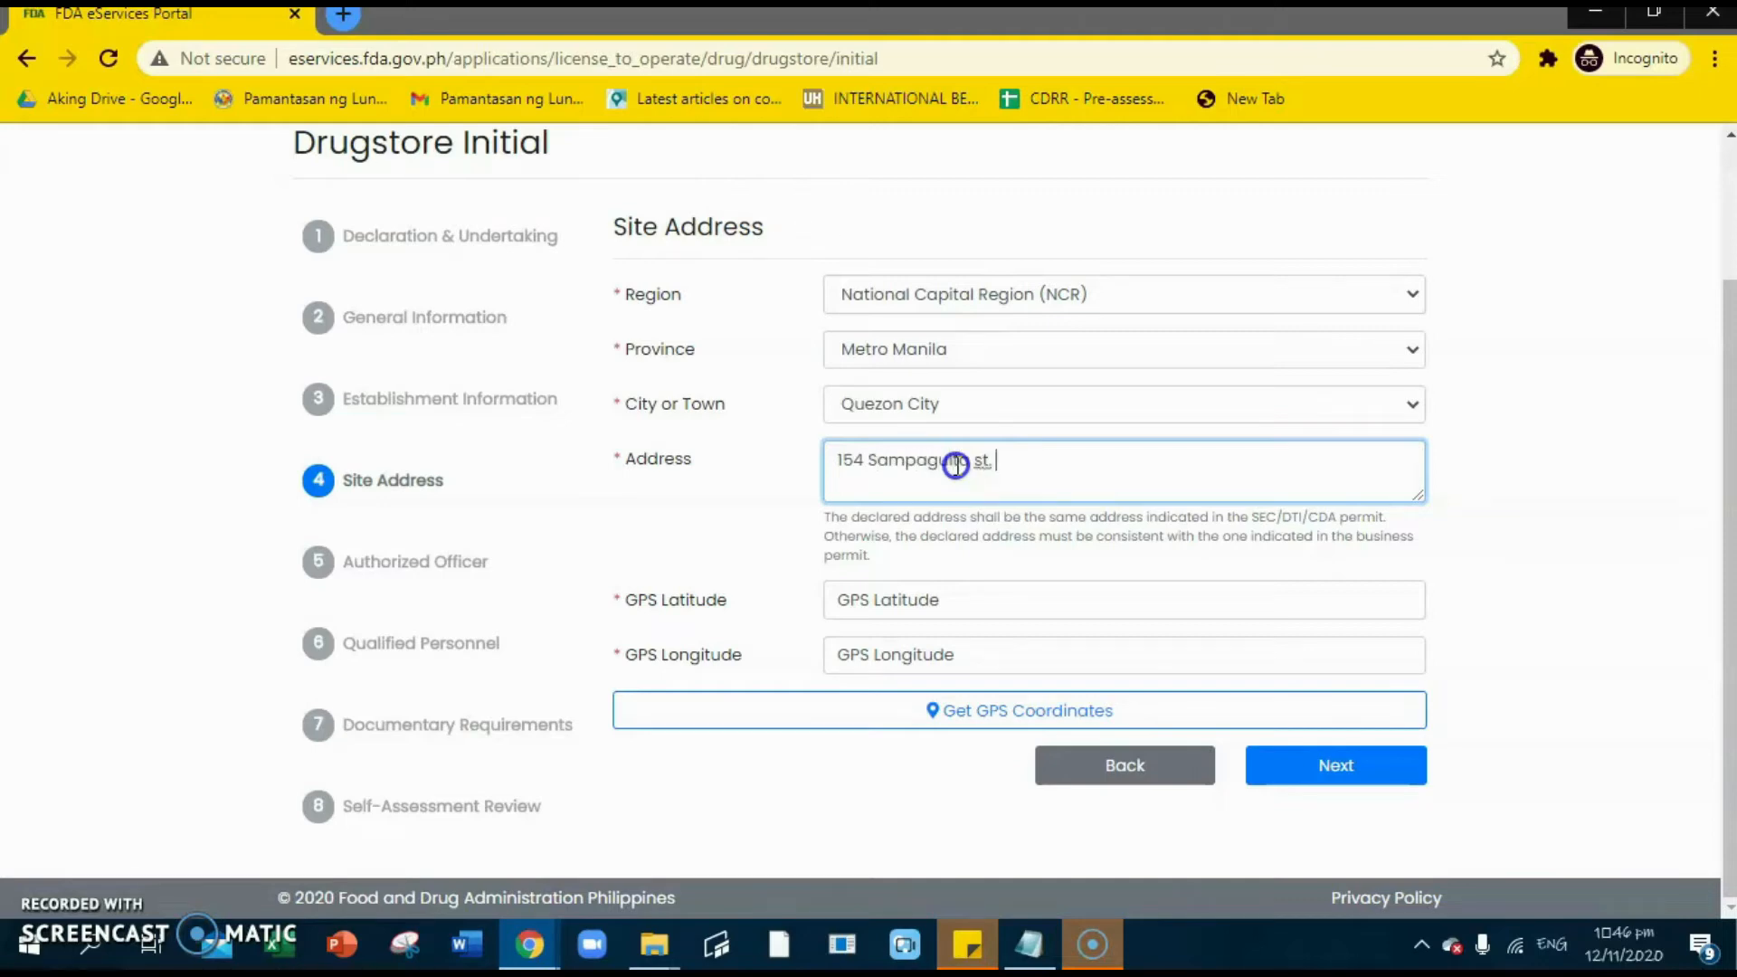
left_click(849, 643)
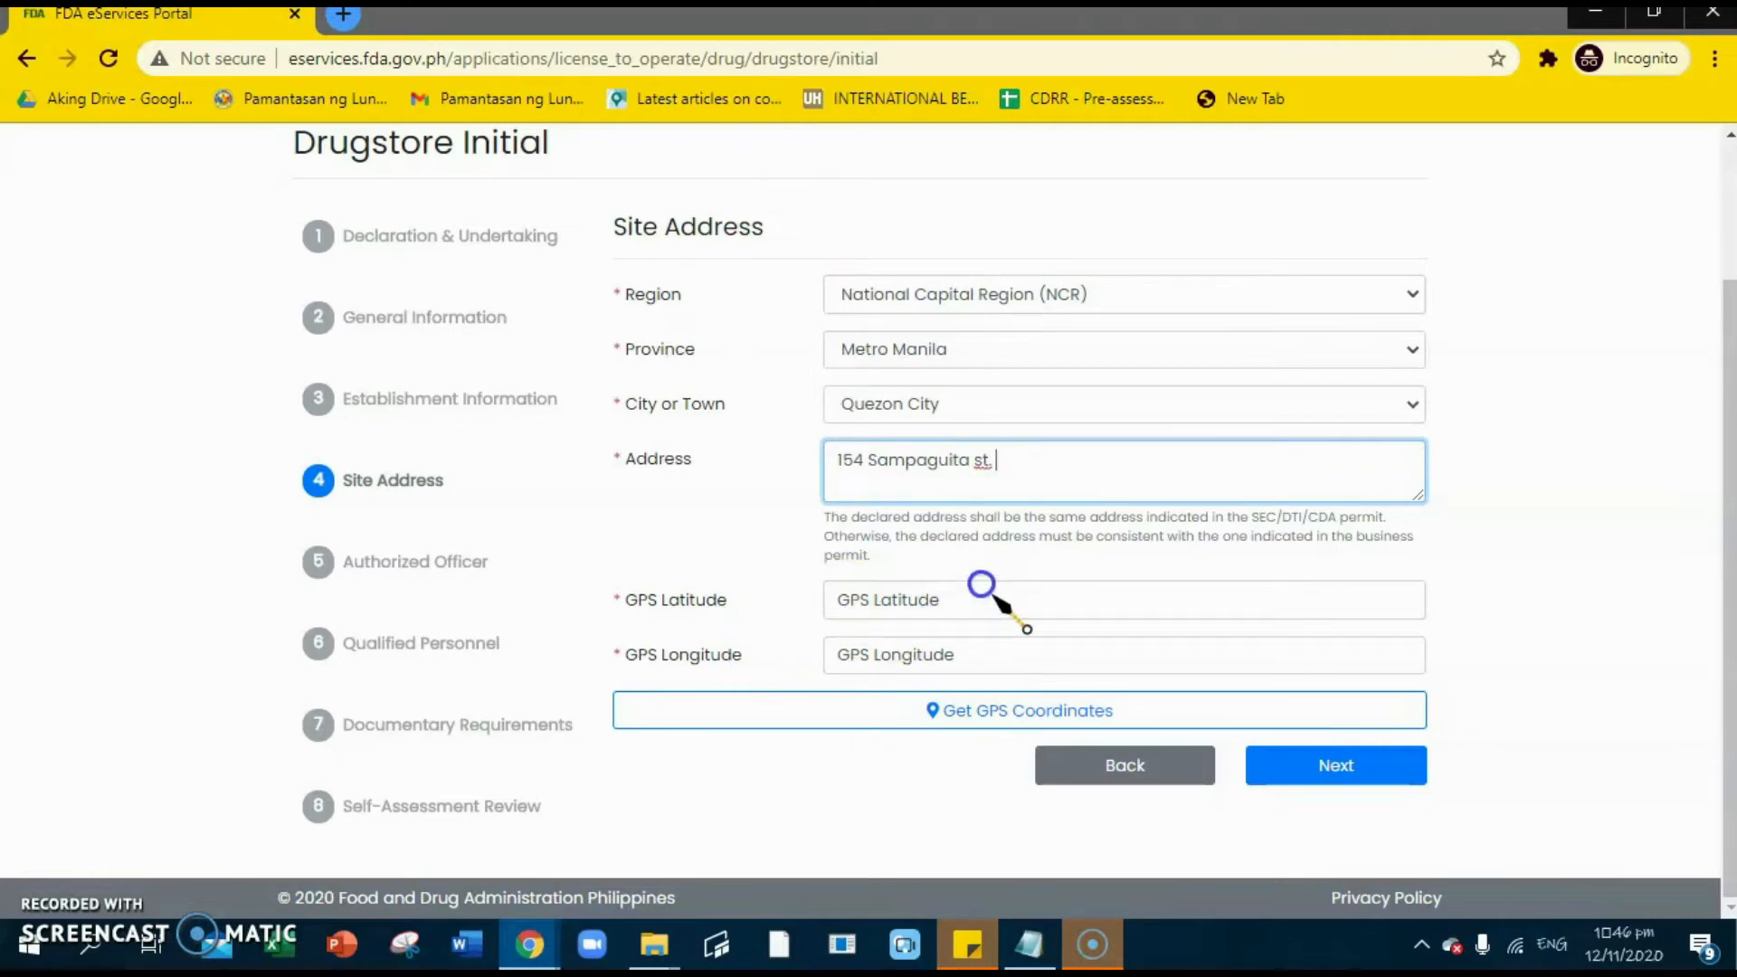
- Keep retrying Get GPS Coordinates until the site address resolves to a location
left_click(979, 712)
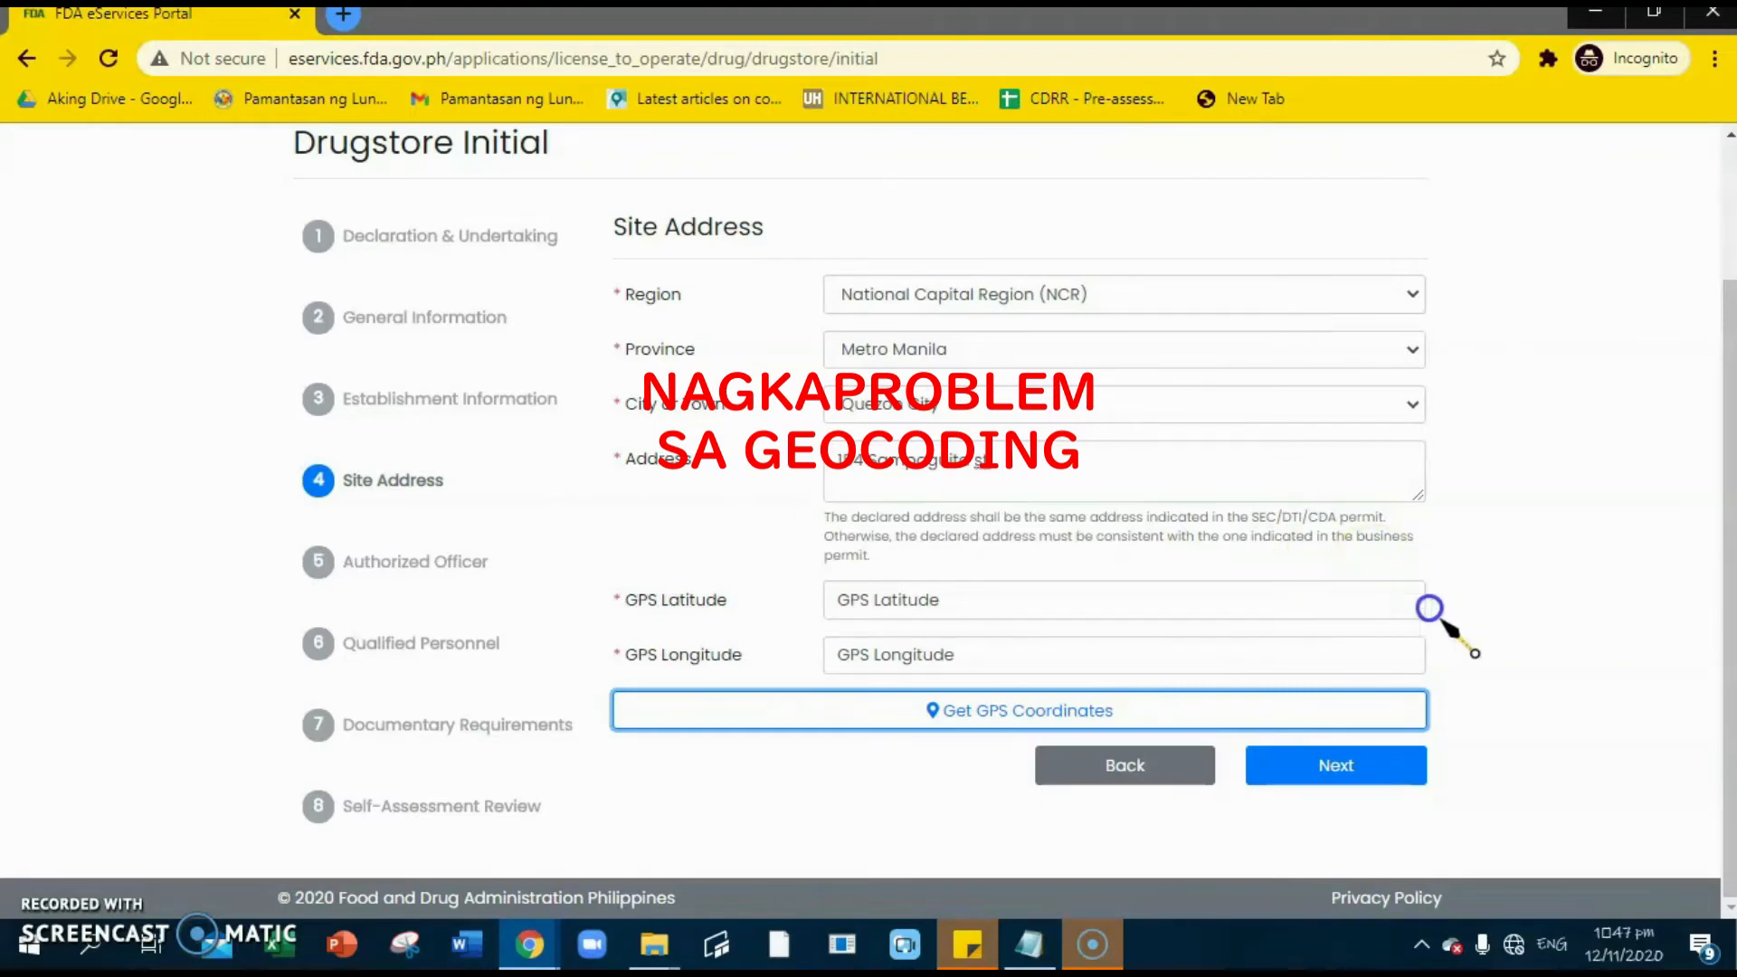
scroll(1240, 579, "up", 2)
scroll(1203, 612, "down", 2)
left_click(963, 699)
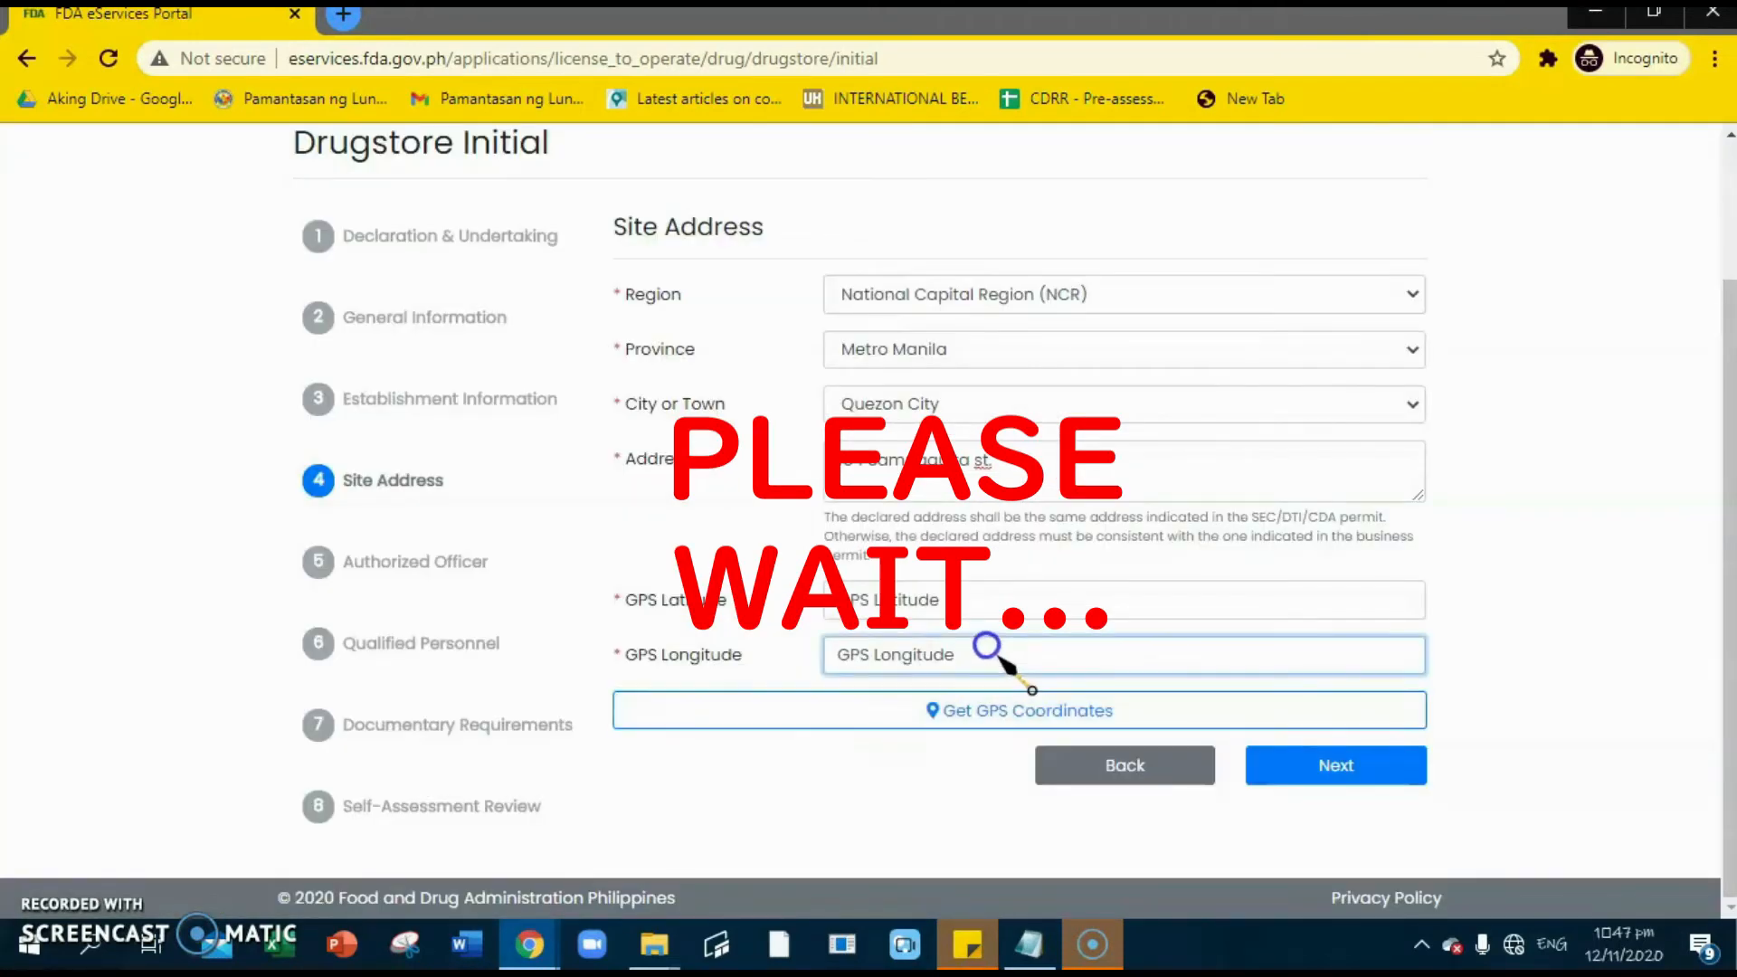
left_click(941, 724)
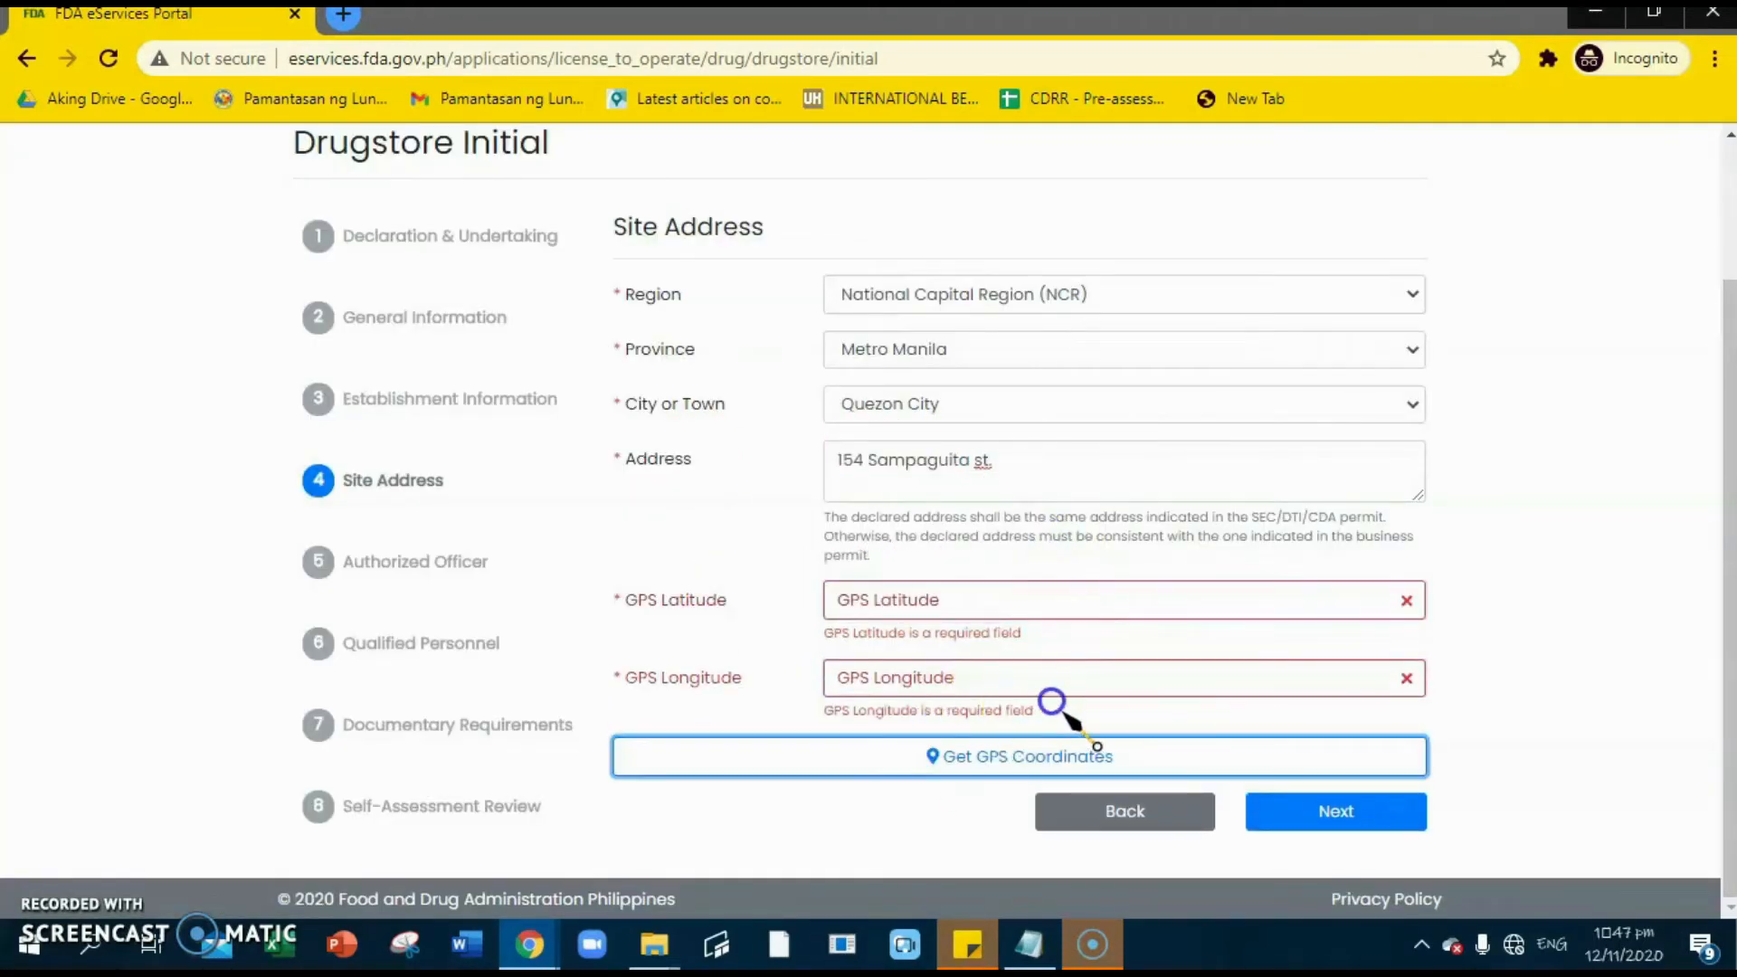
left_click(992, 737)
left_click(1337, 810)
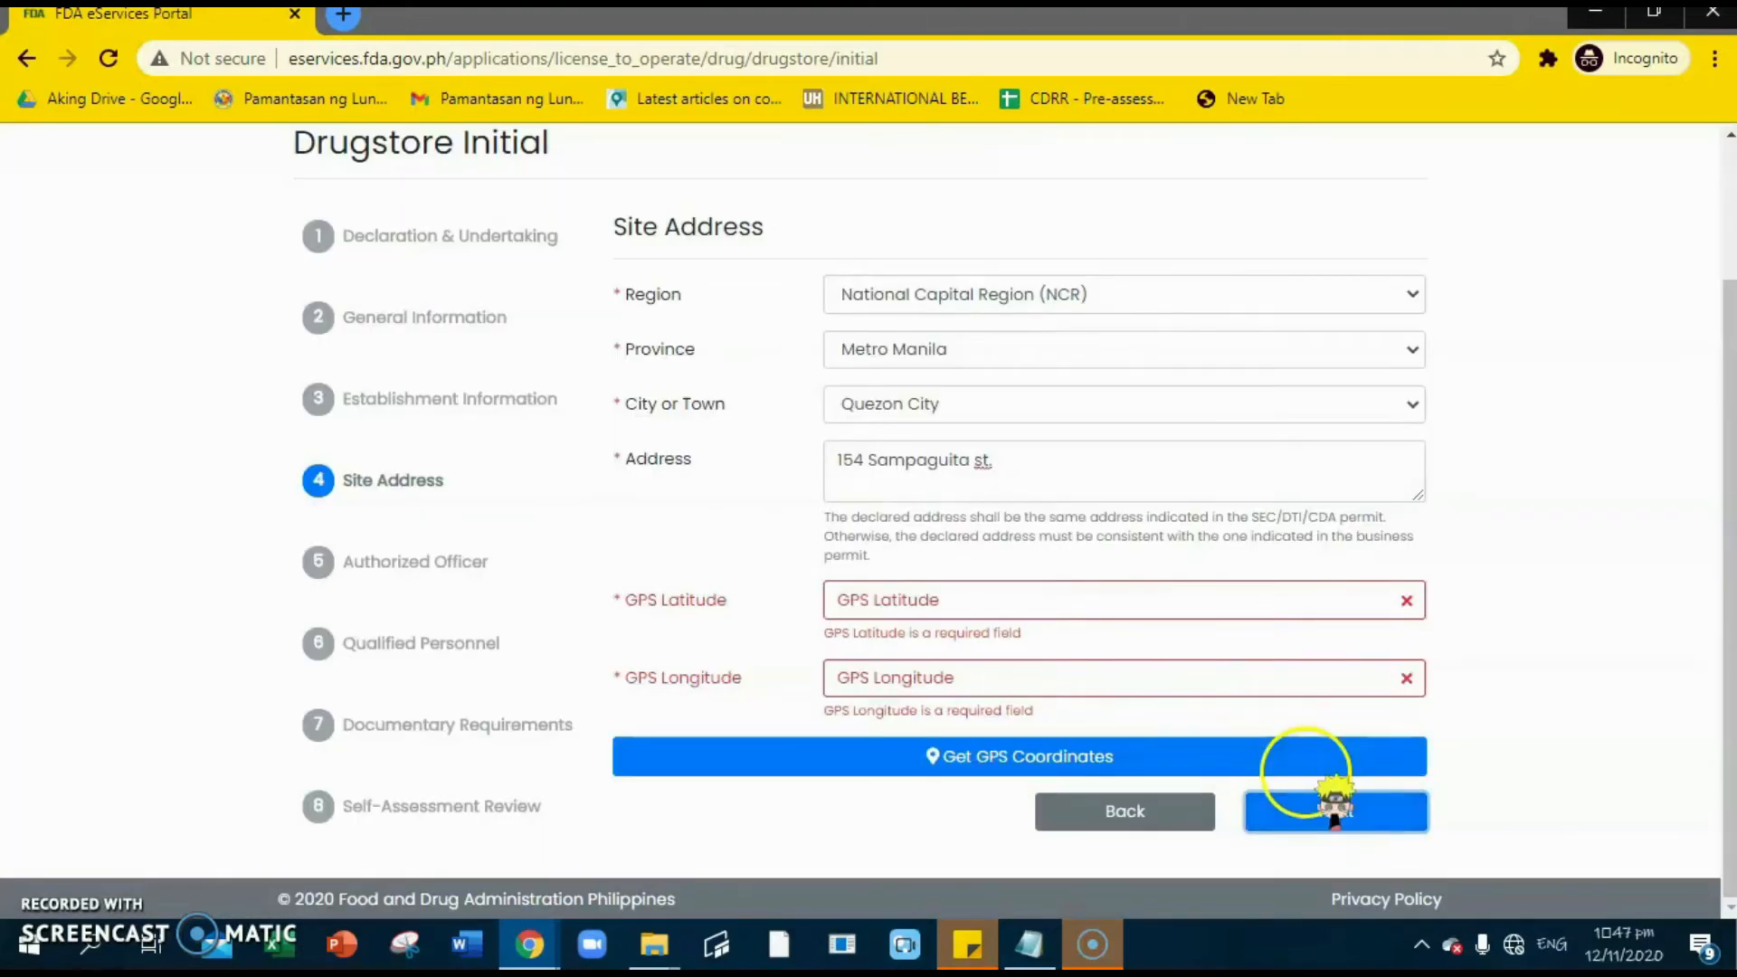
left_click(896, 754)
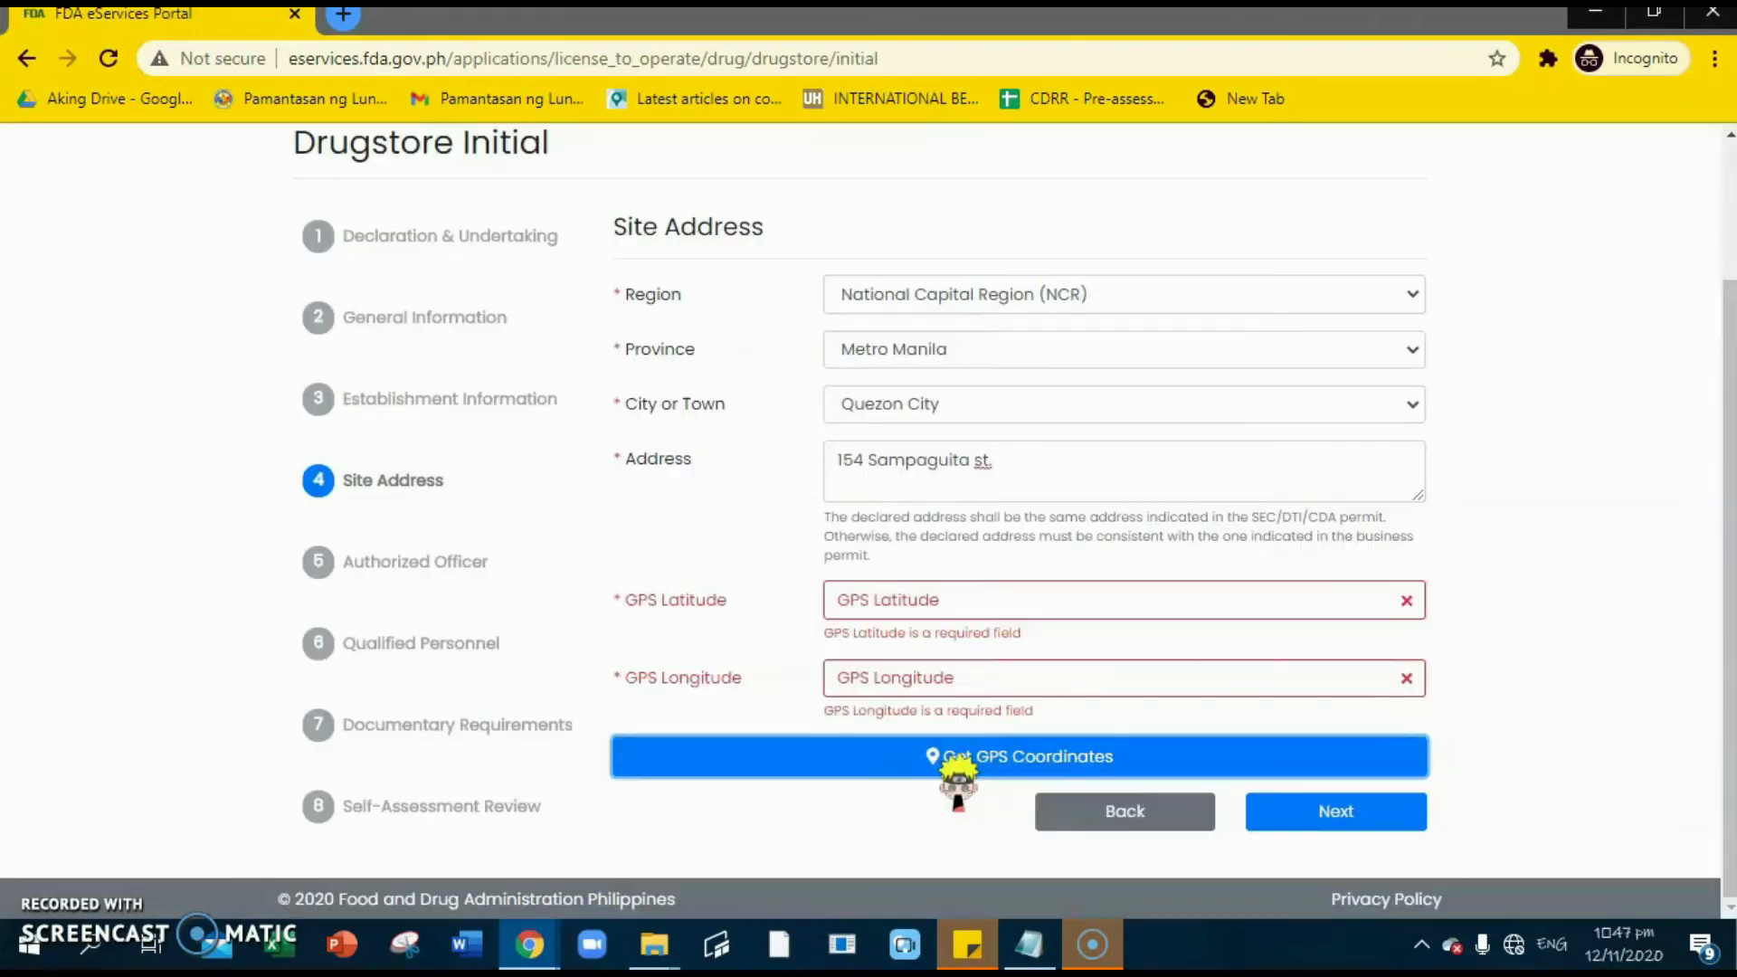
left_click(931, 754)
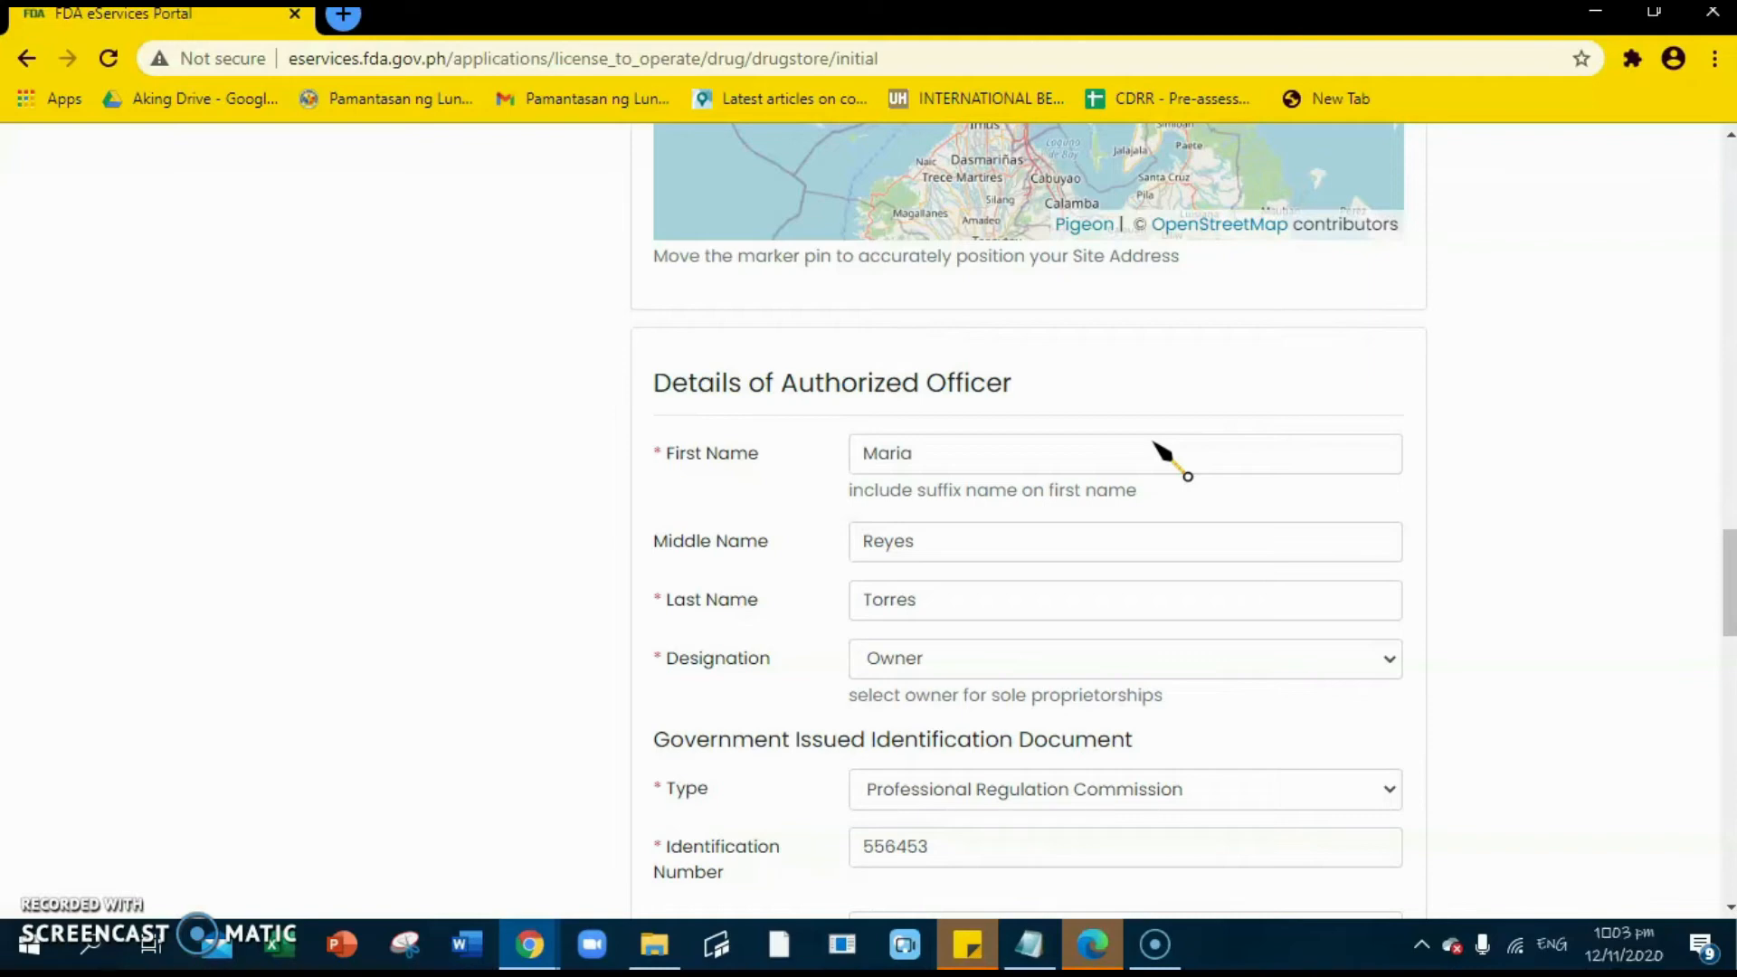
scroll(1155, 444, "down", 3)
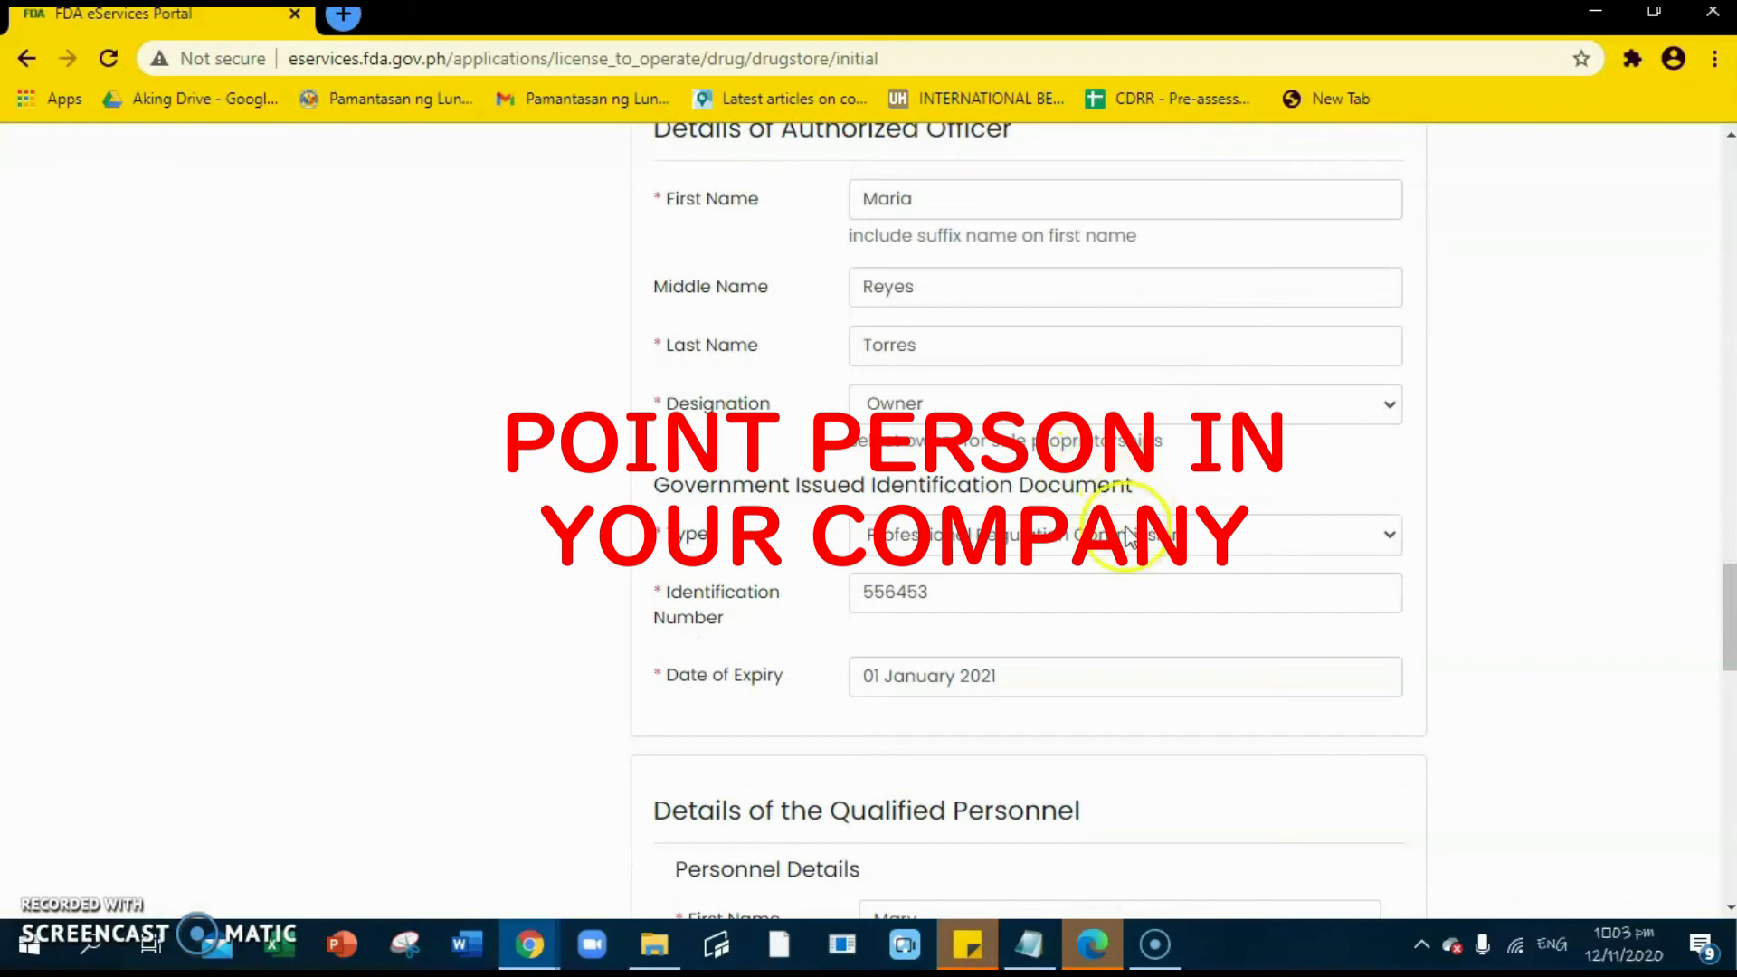
scroll(1125, 562, "down", 2)
scroll(1131, 561, "down", 5)
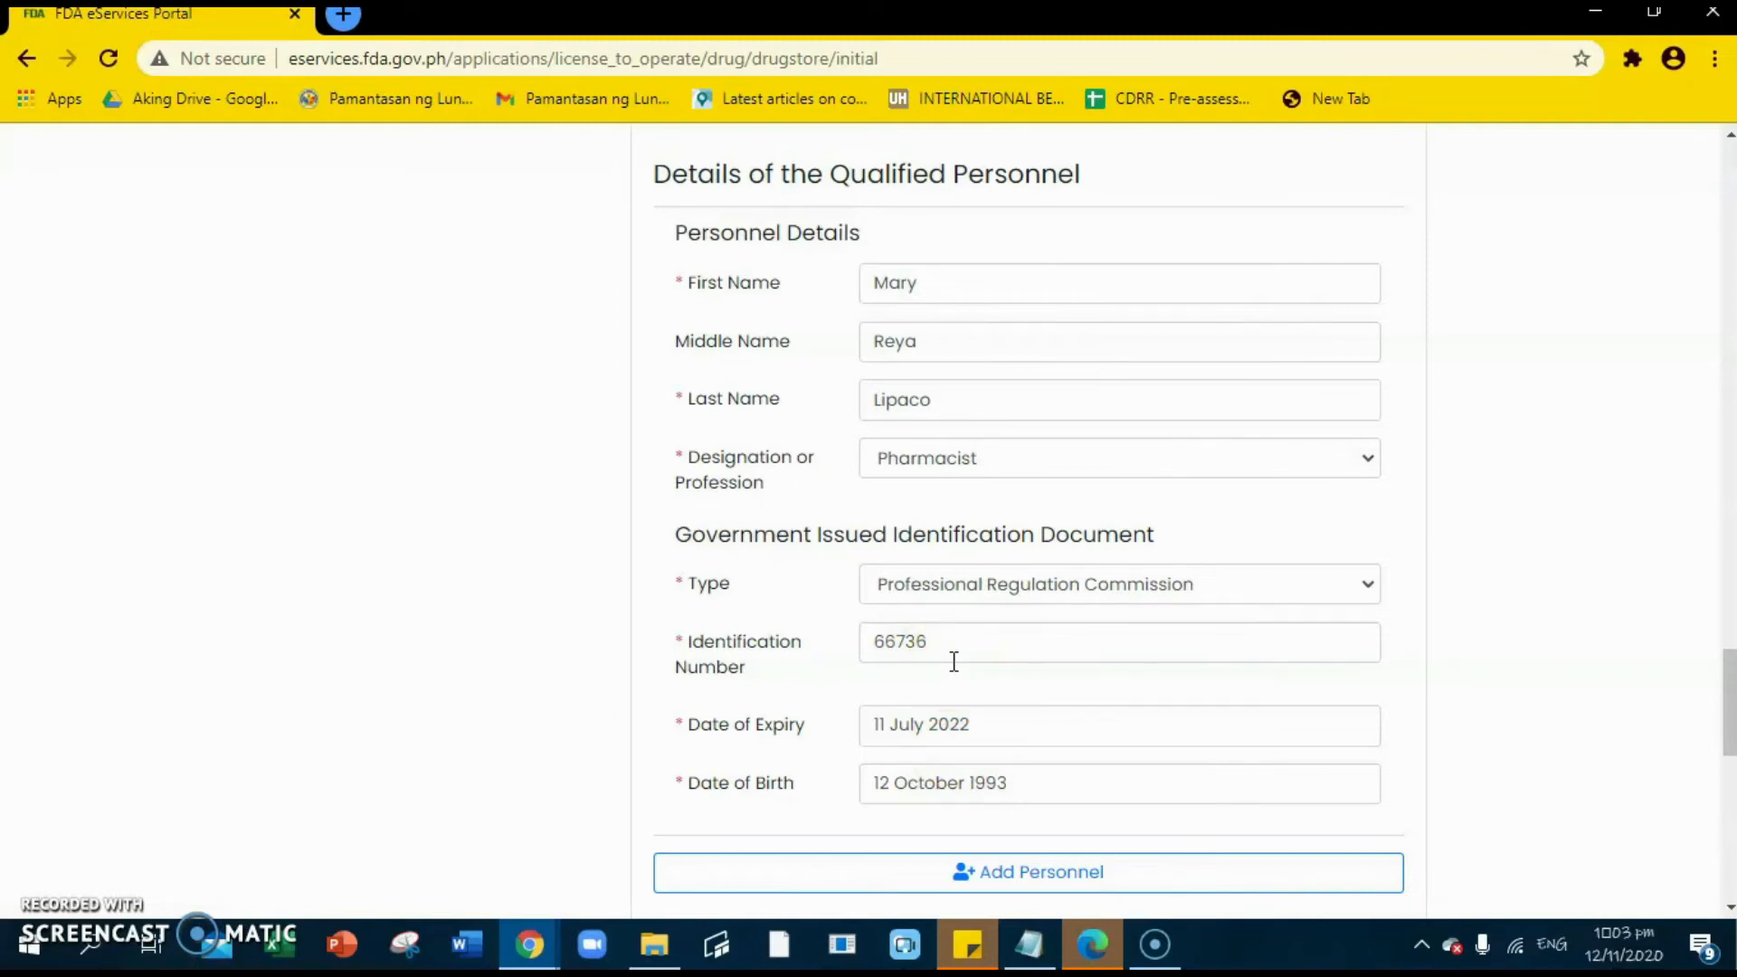
scroll(1014, 632, "down", 5)
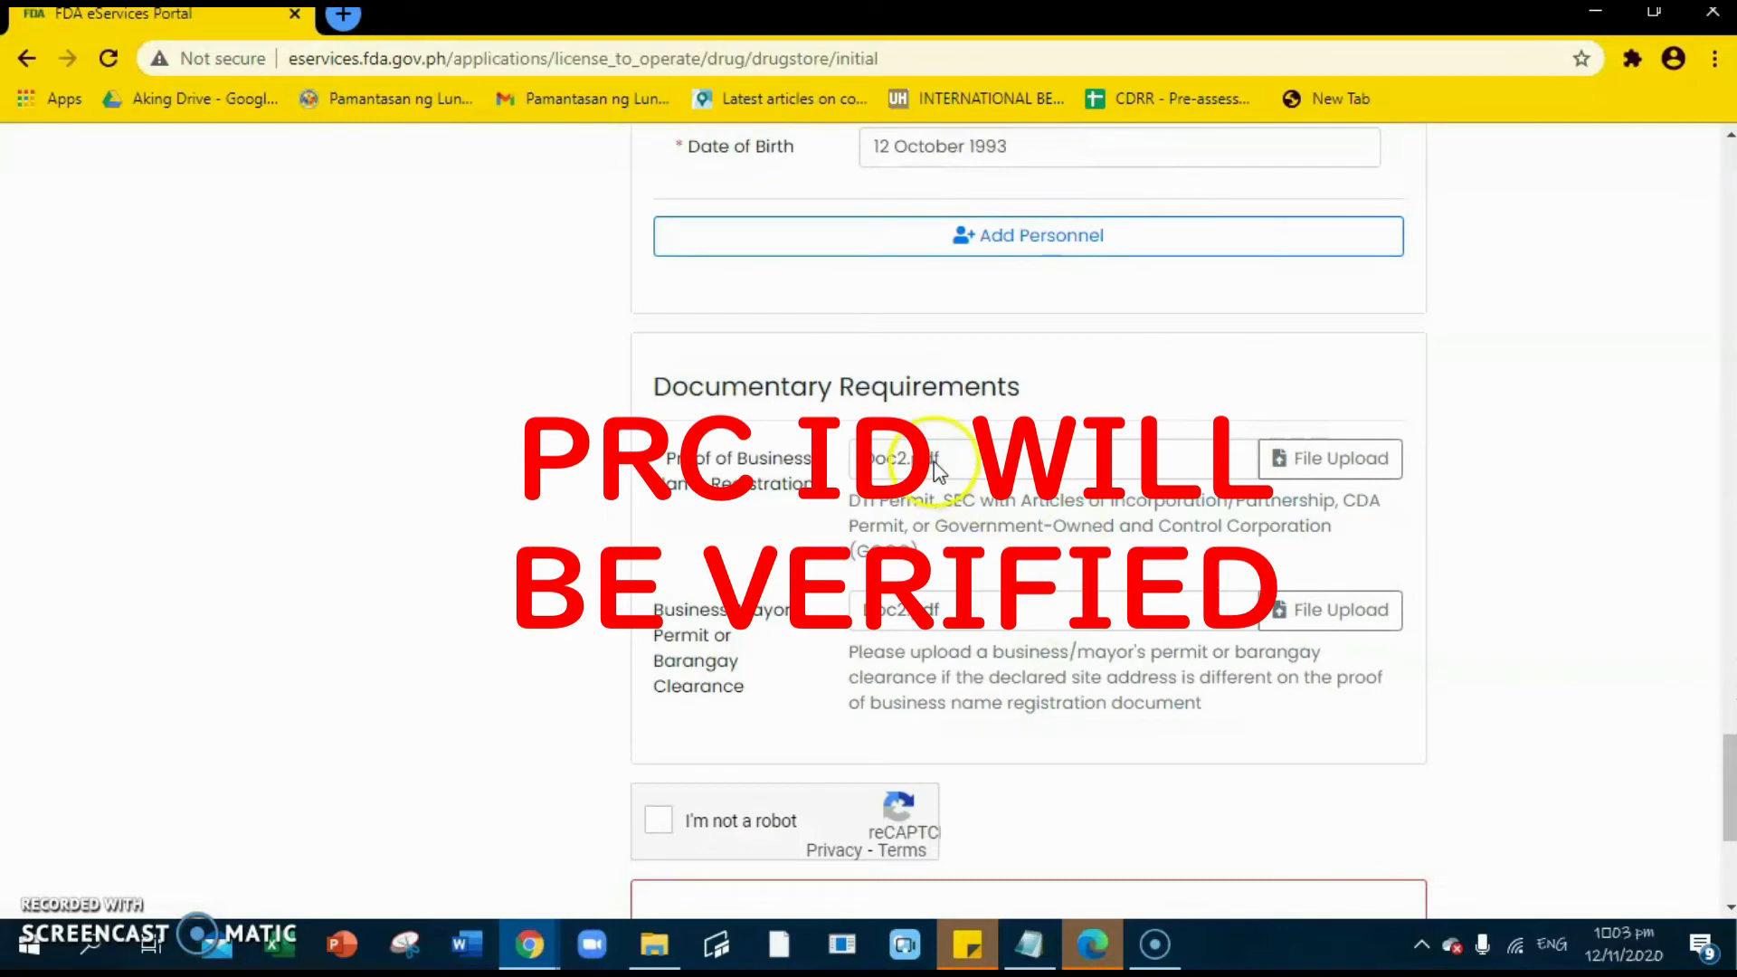
scroll(1074, 604, "down", 1)
scroll(1074, 605, "down", 3)
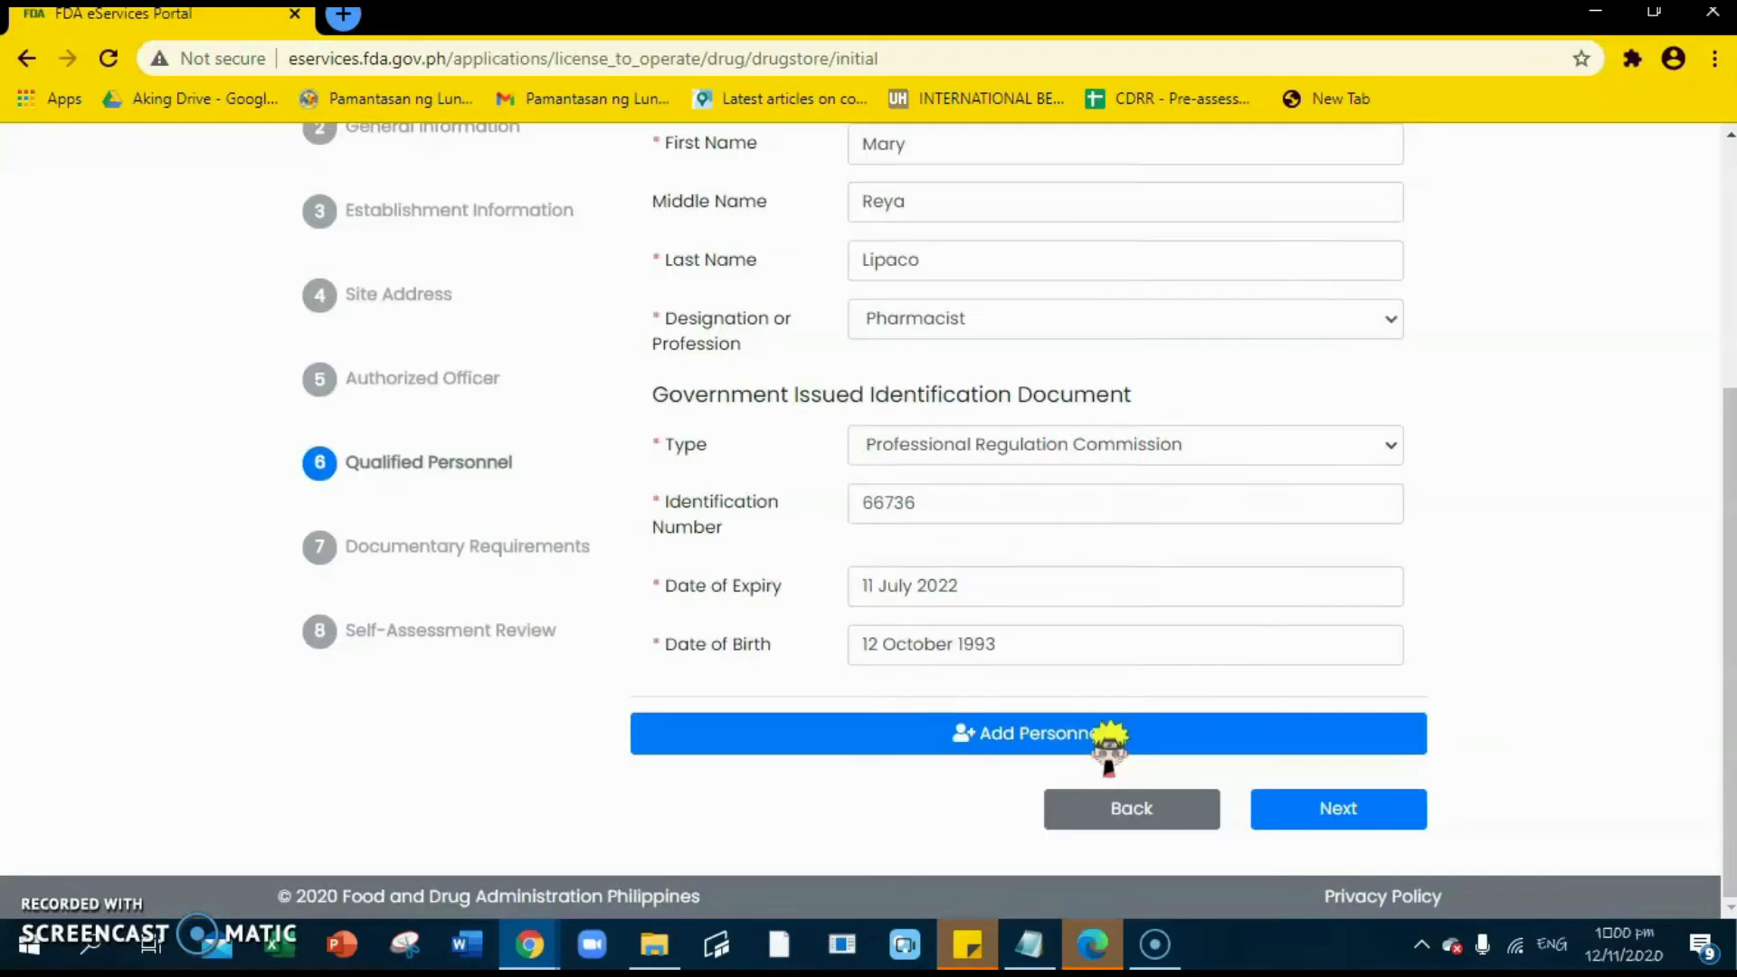
- Remove the extra blank personnel entry, keeping the one pharmacist, and proceed
left_click(1109, 735)
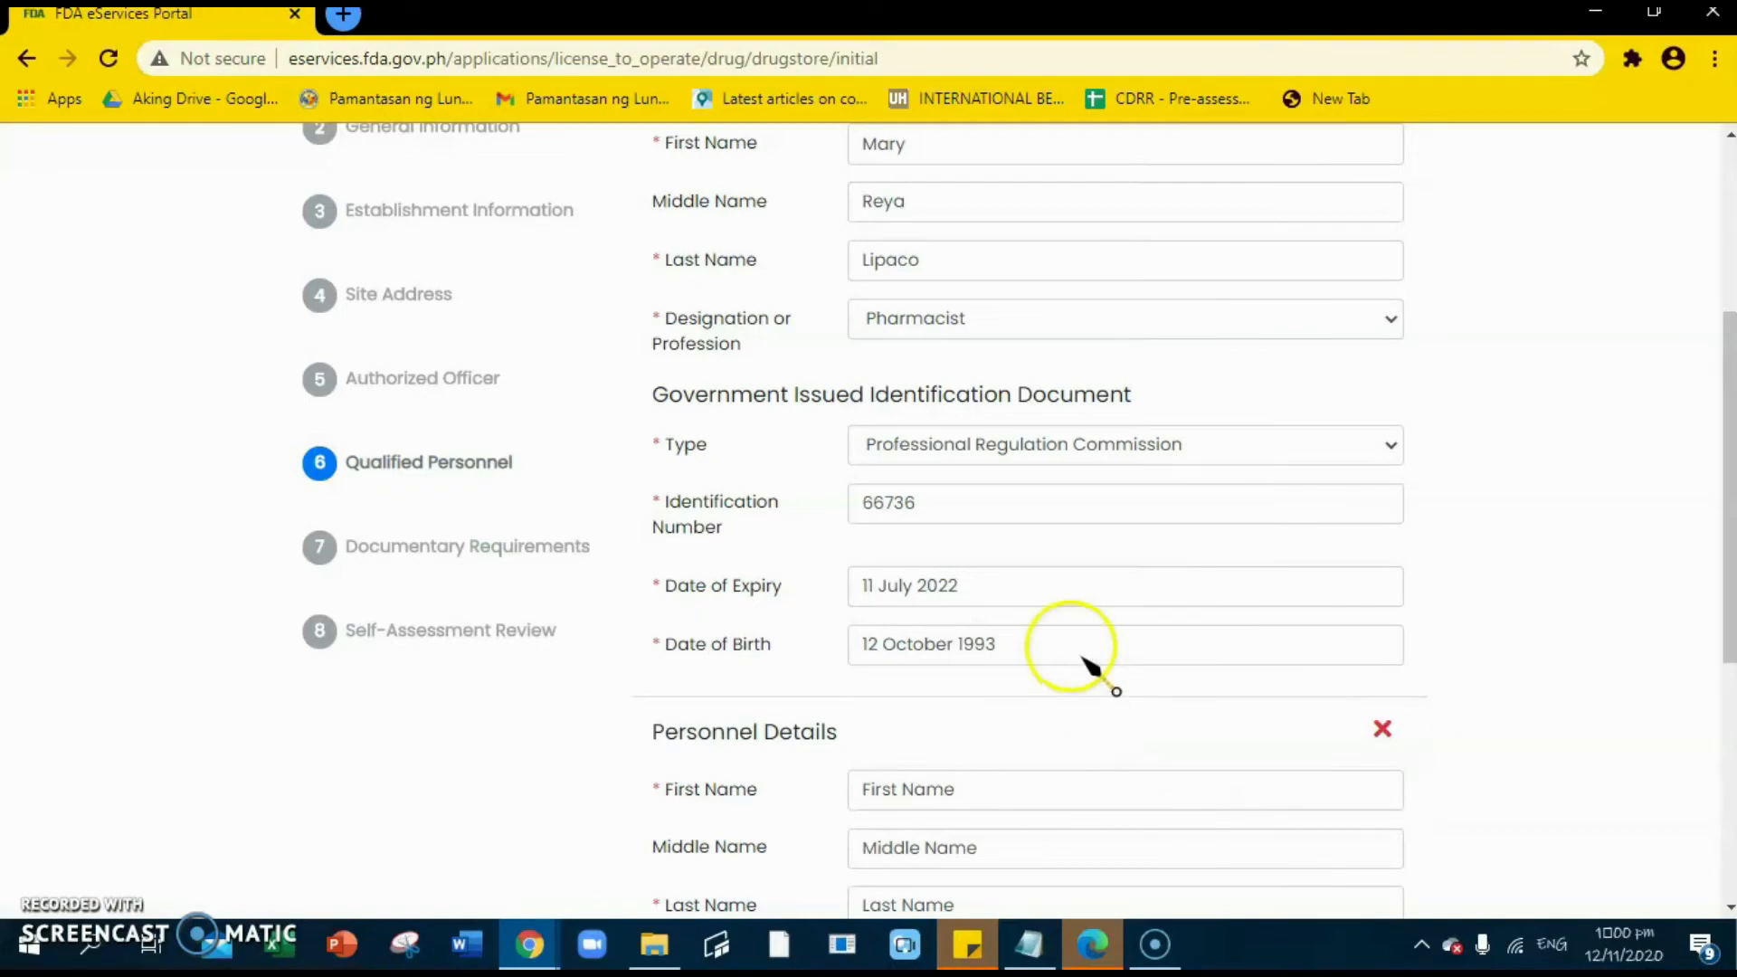
scroll(1105, 582, "down", 4)
scroll(1098, 709, "down", 2)
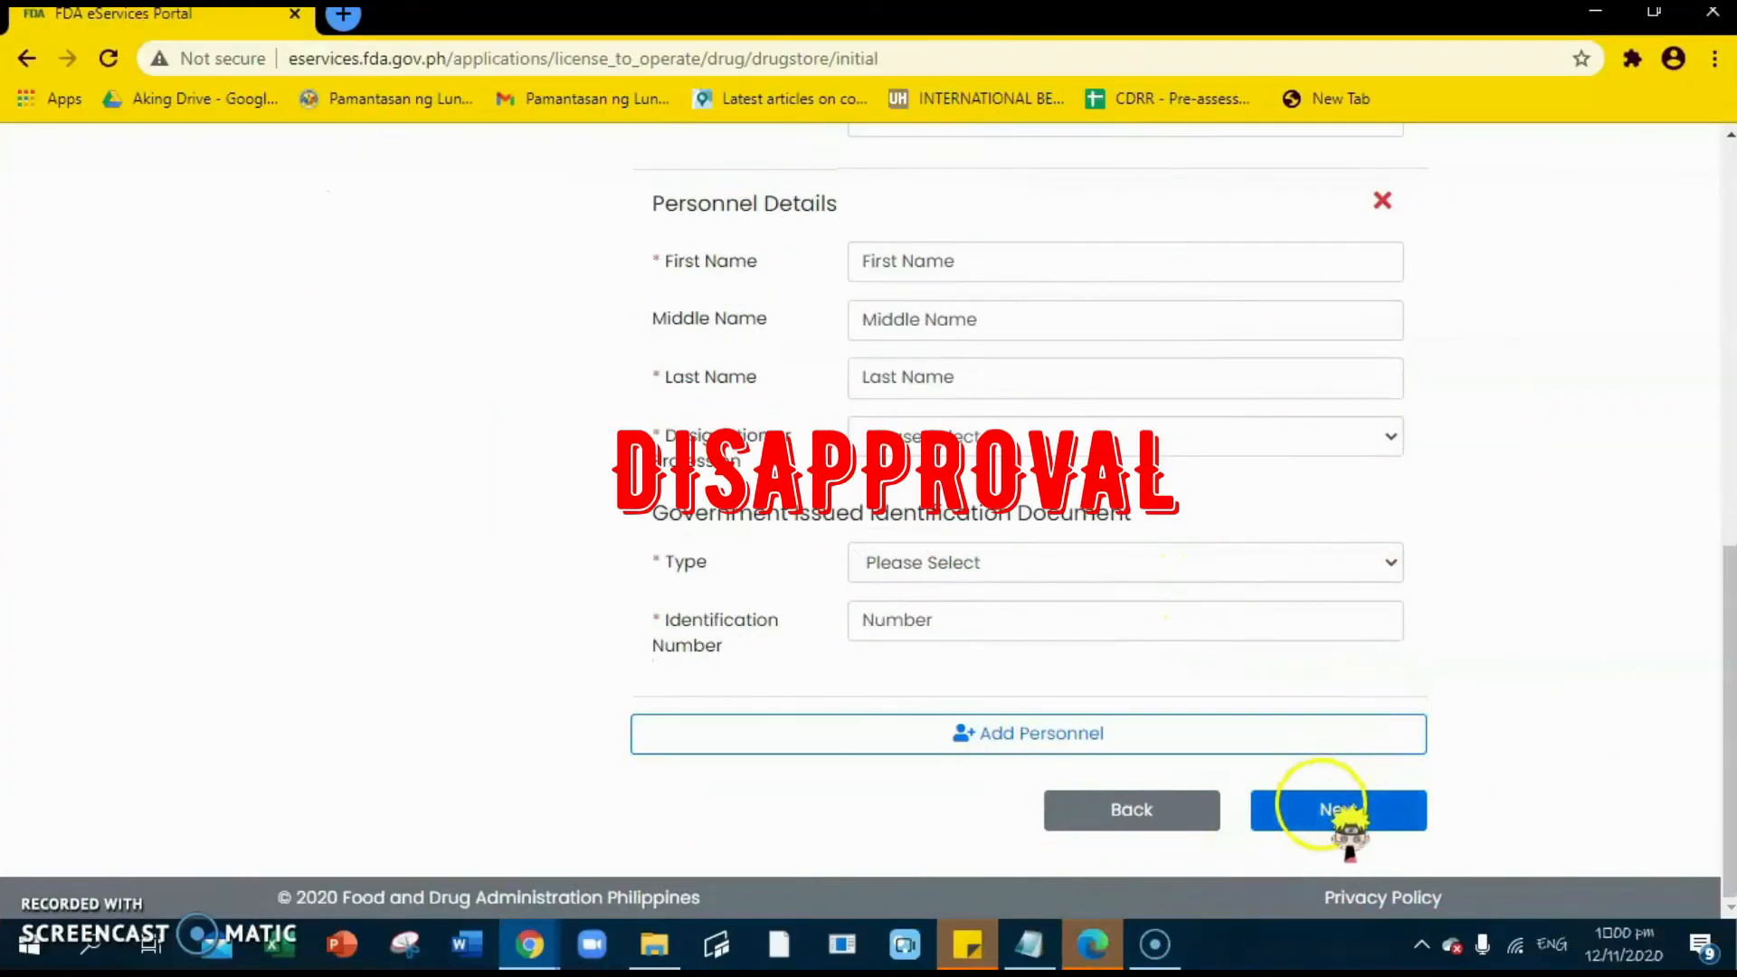
left_click(1330, 808)
scroll(1310, 609, "up", 3)
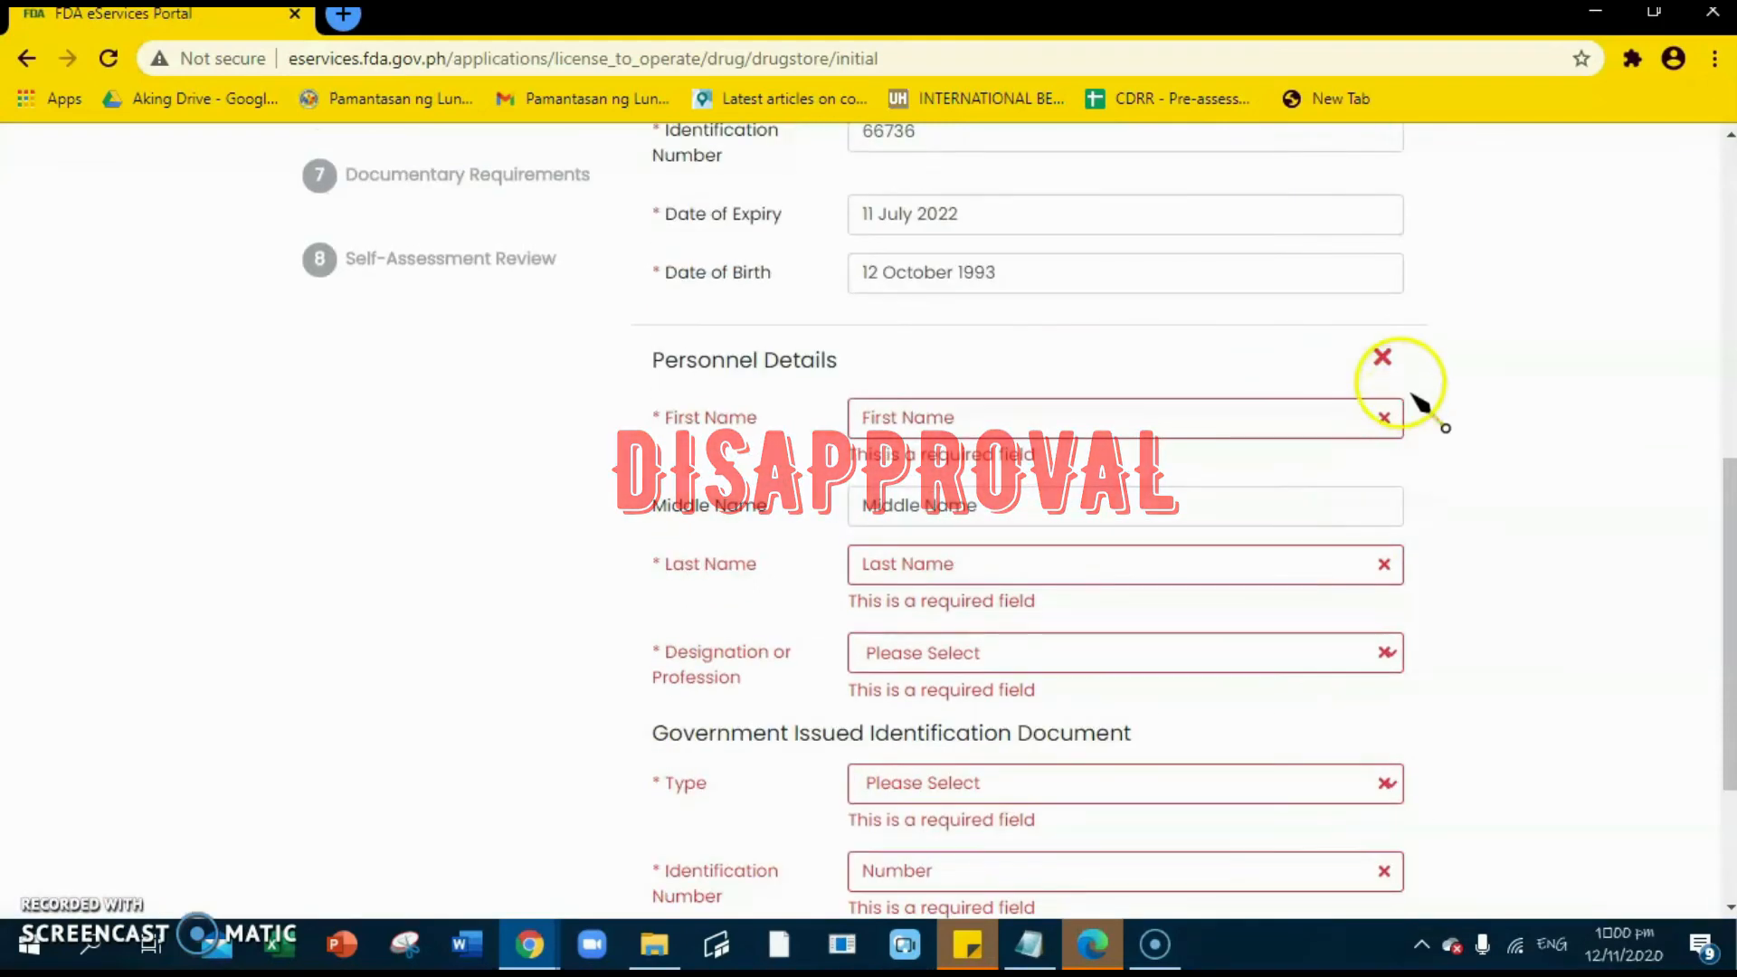
left_click(1383, 359)
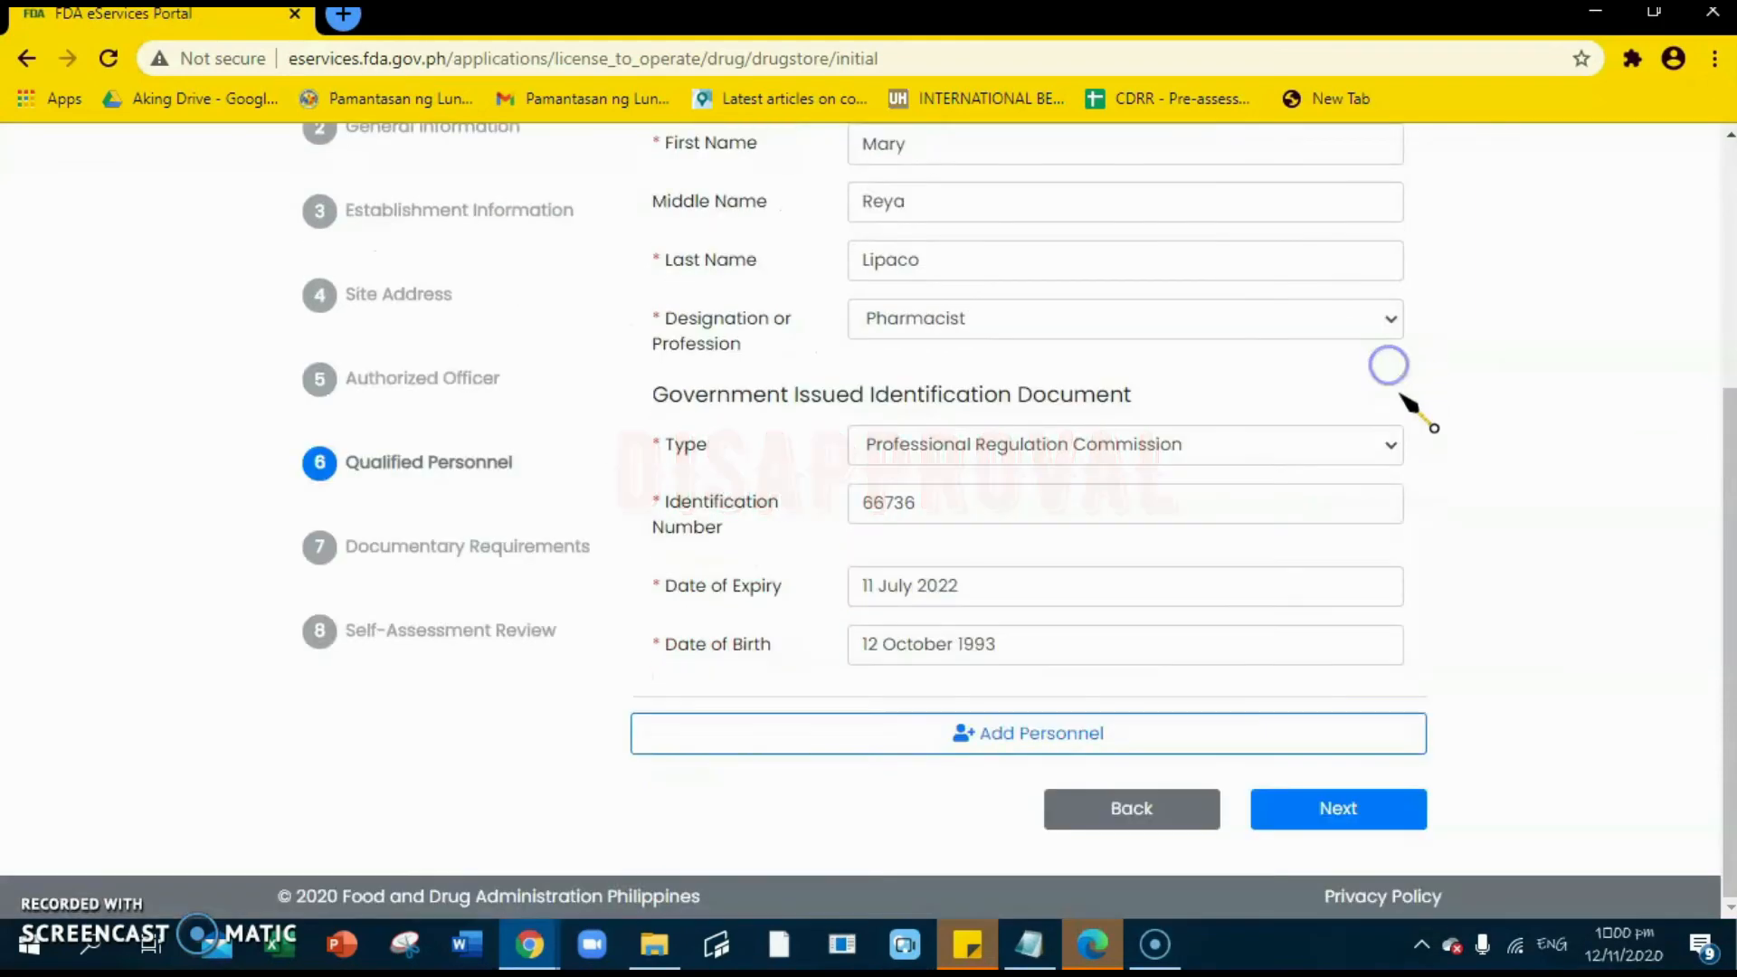
left_click(1326, 808)
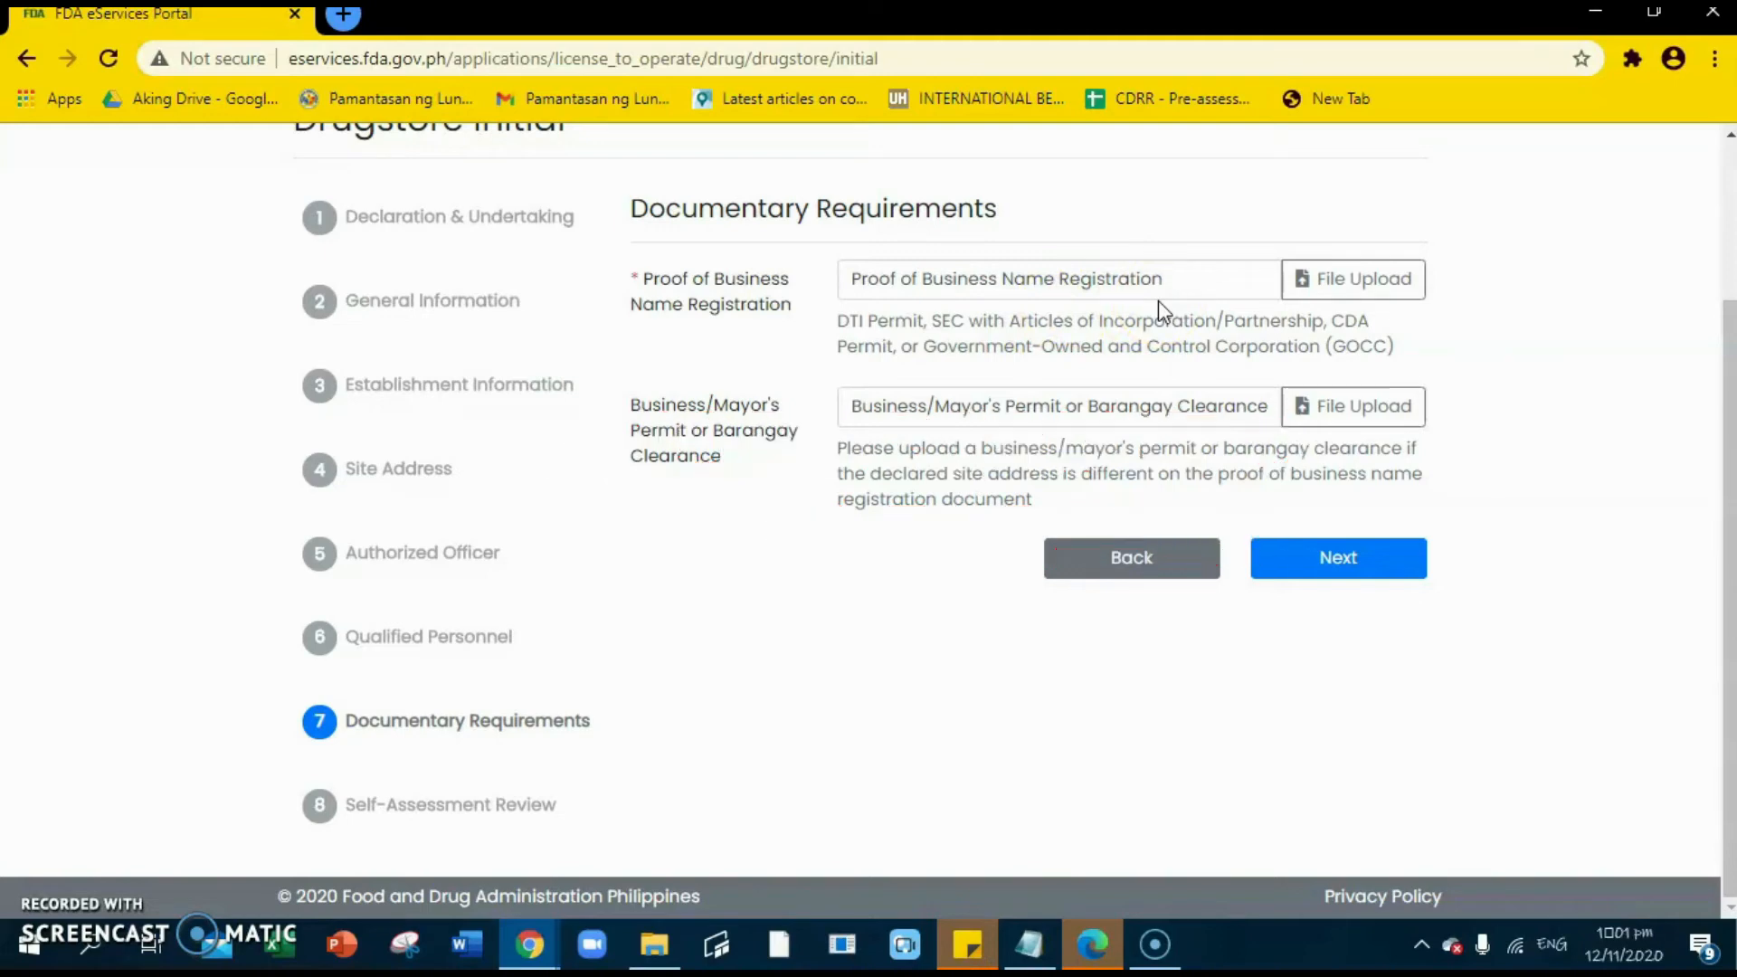
- Upload Doc2.pdf from the Desktop as Proof of Business Name Registration, then continue
left_click(1320, 294)
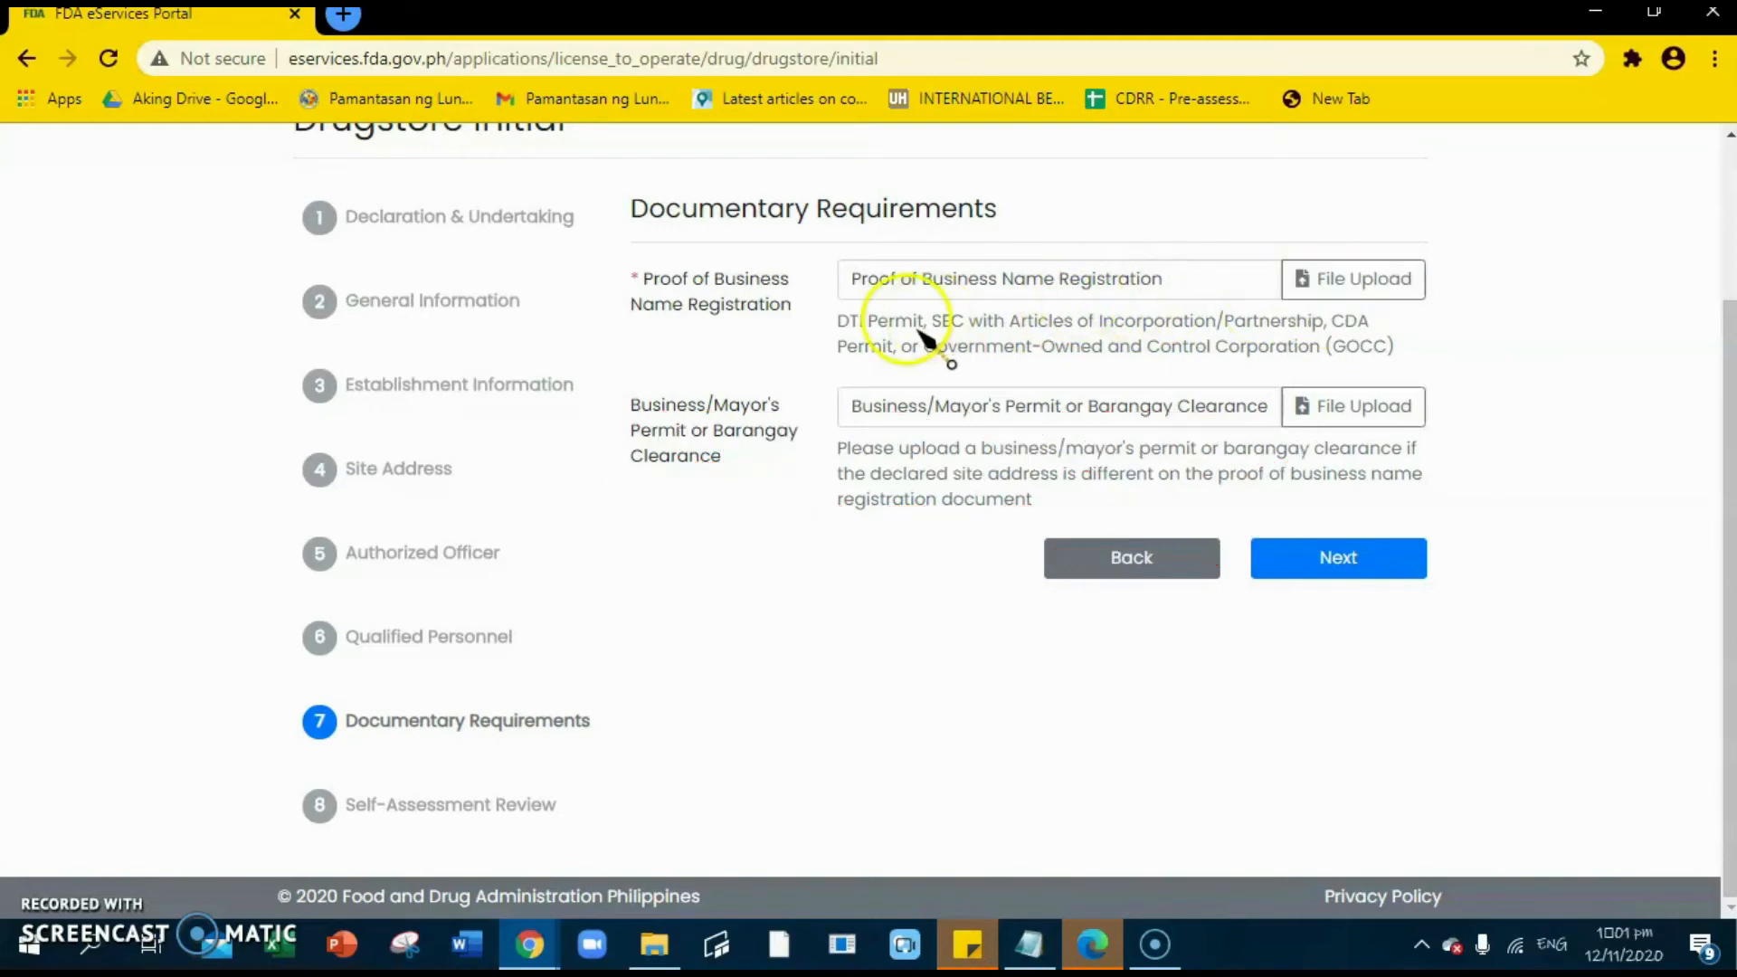
left_click(1361, 281)
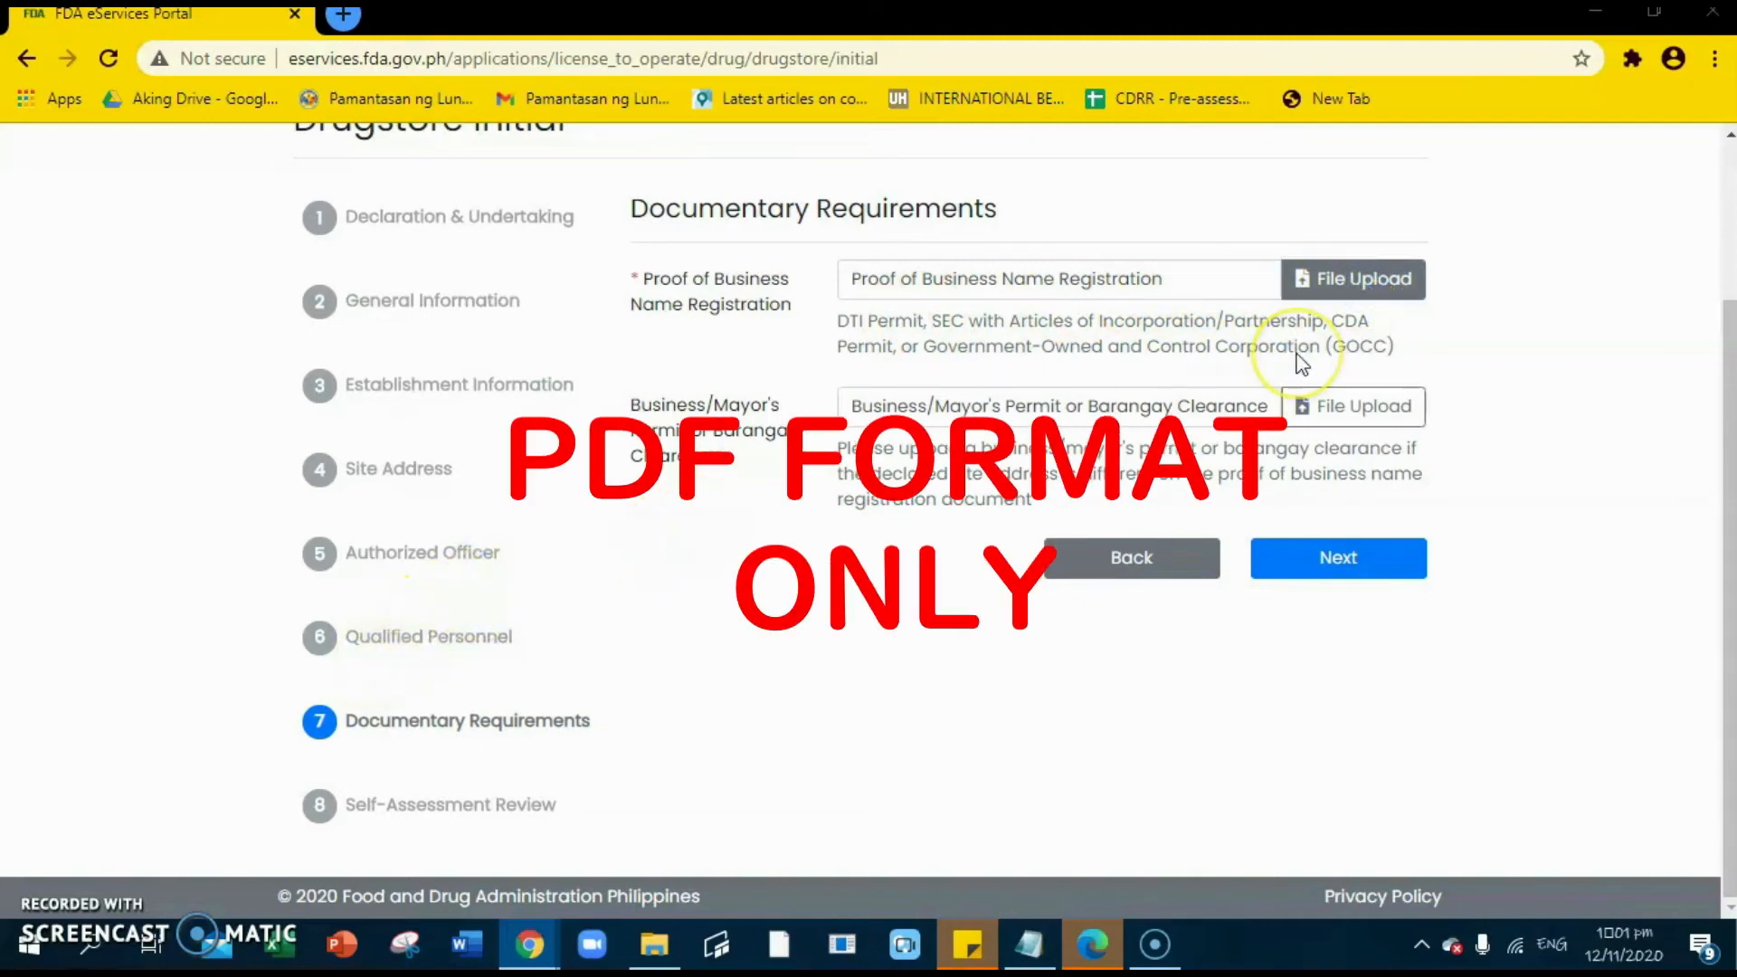
scroll(109, 211, "down", 3)
scroll(99, 298, "up", 5)
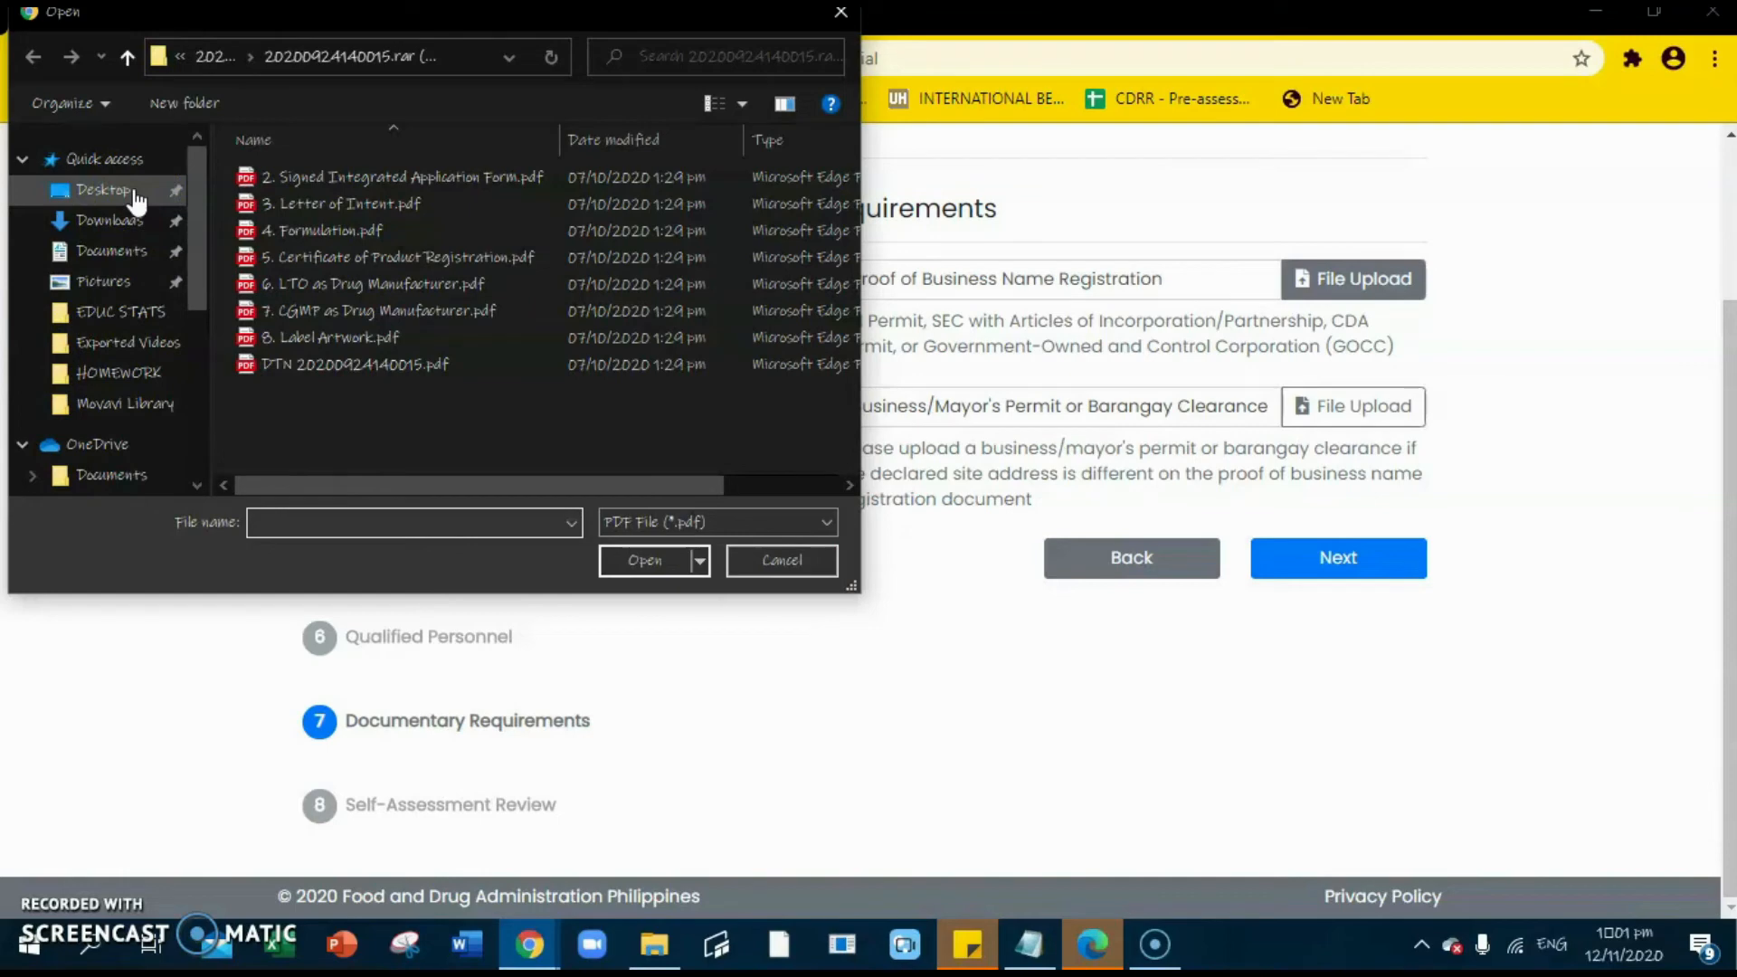
left_click(100, 190)
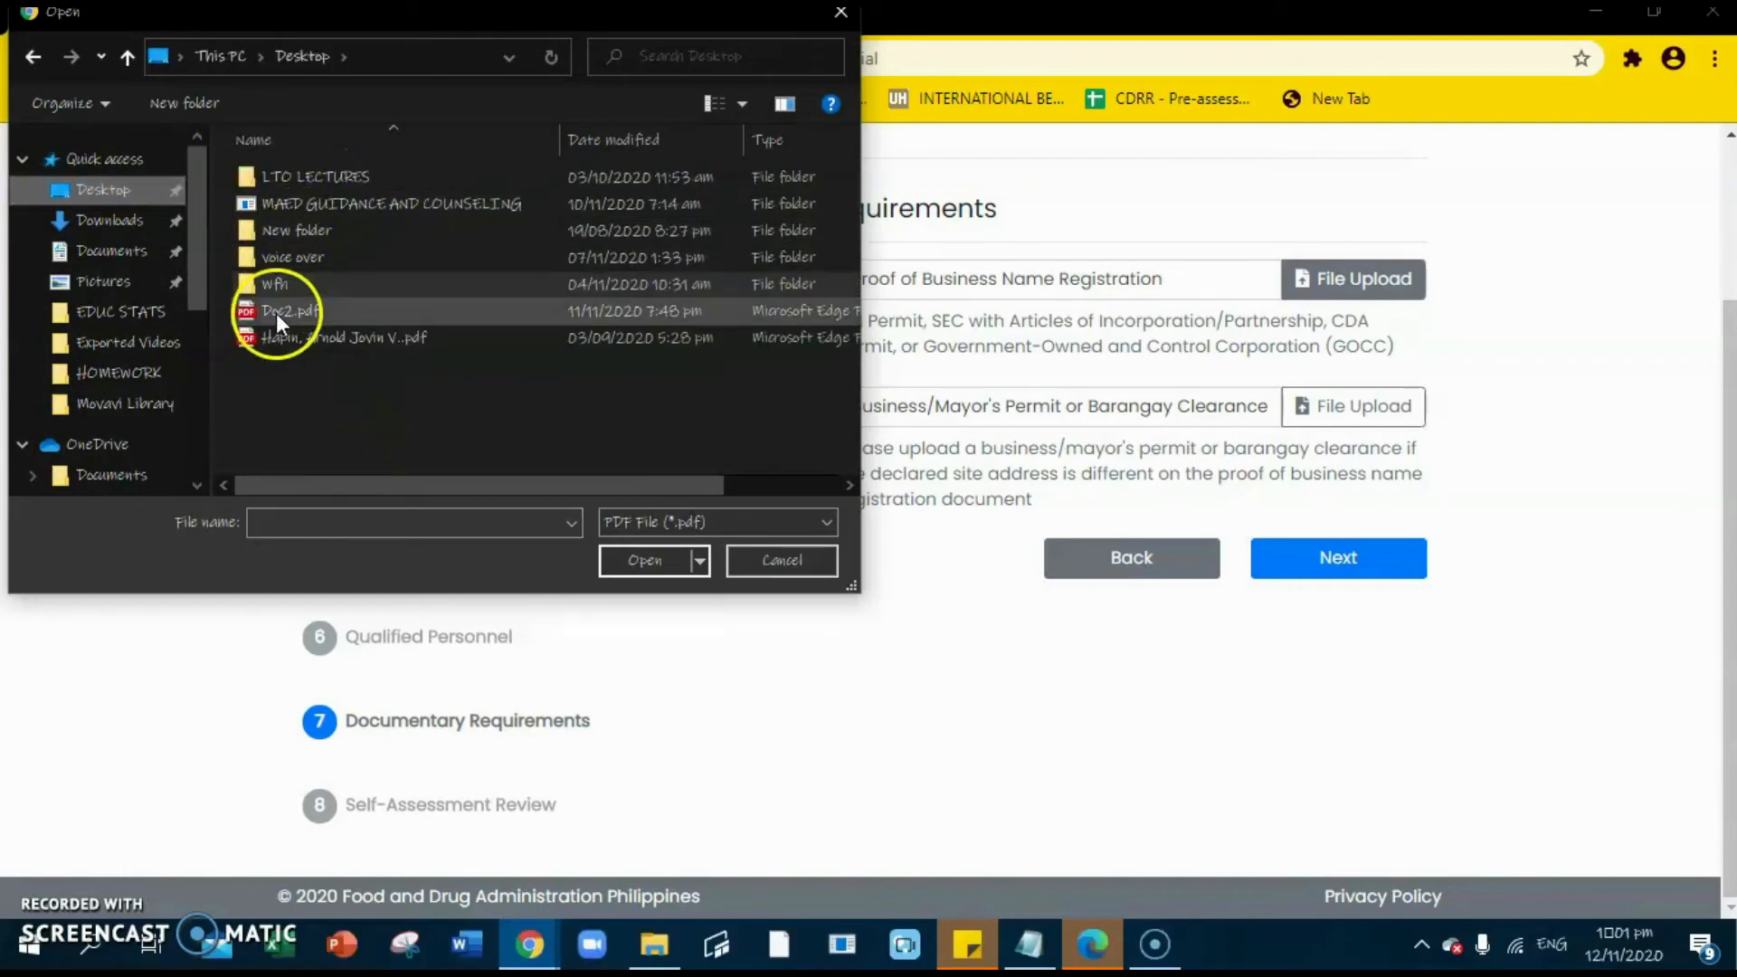
left_click(289, 311)
left_click(644, 560)
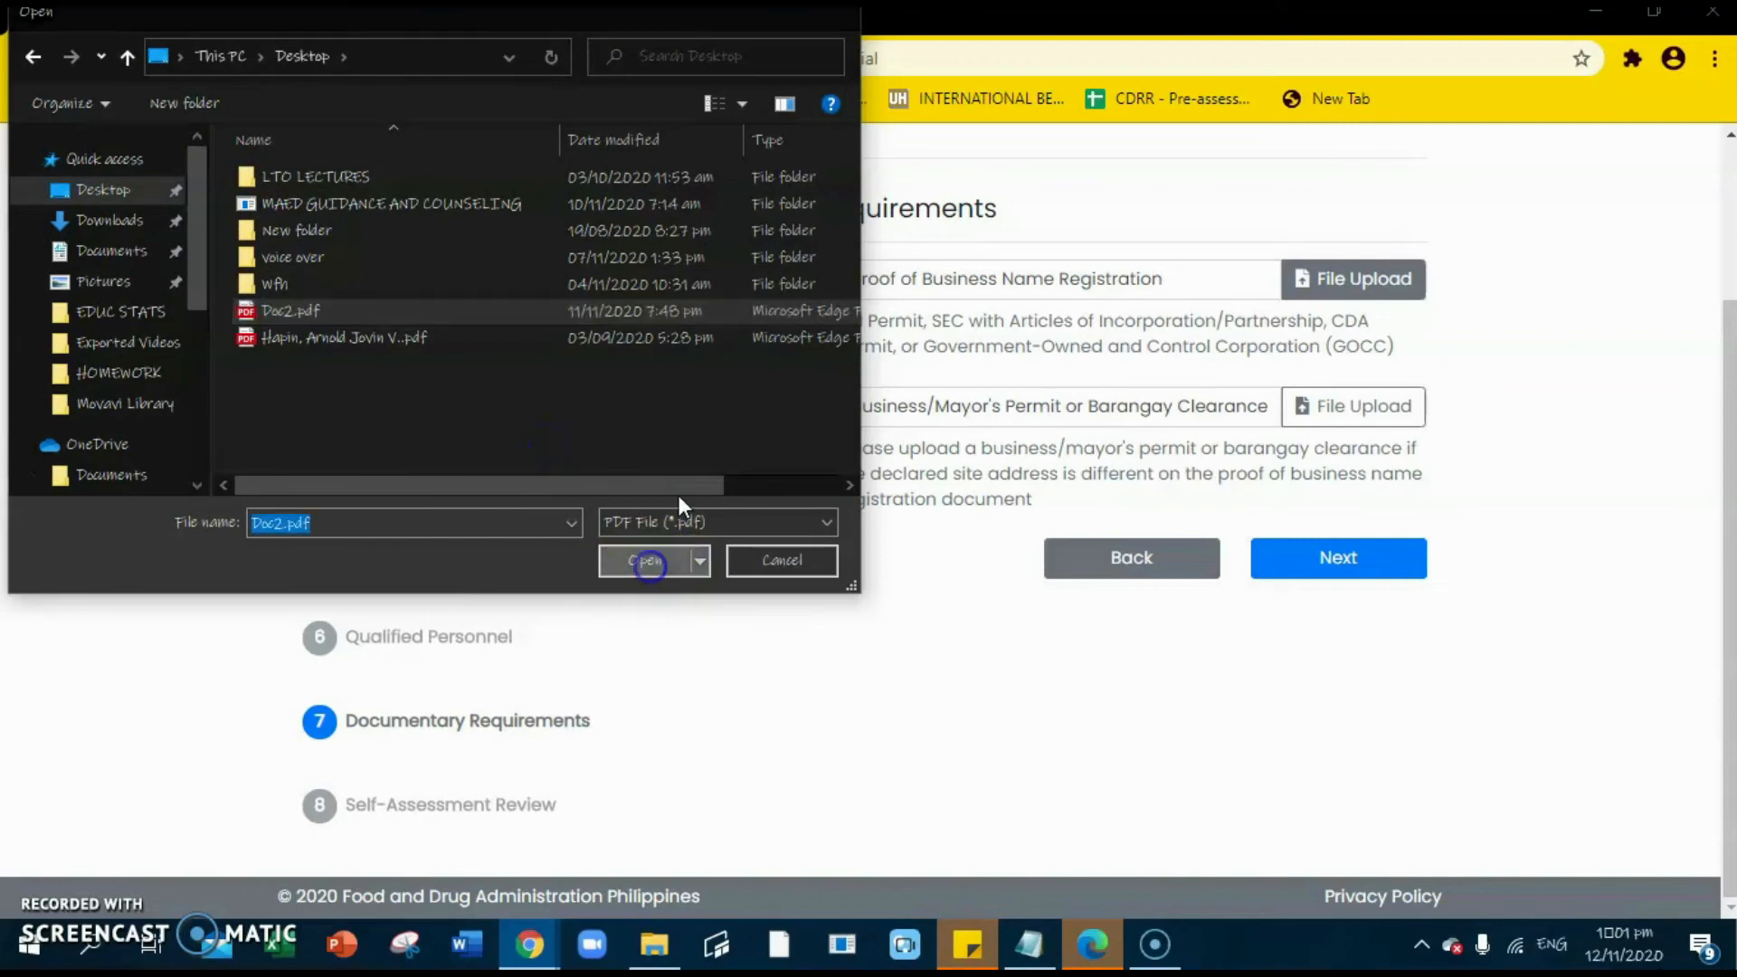
left_click(704, 461)
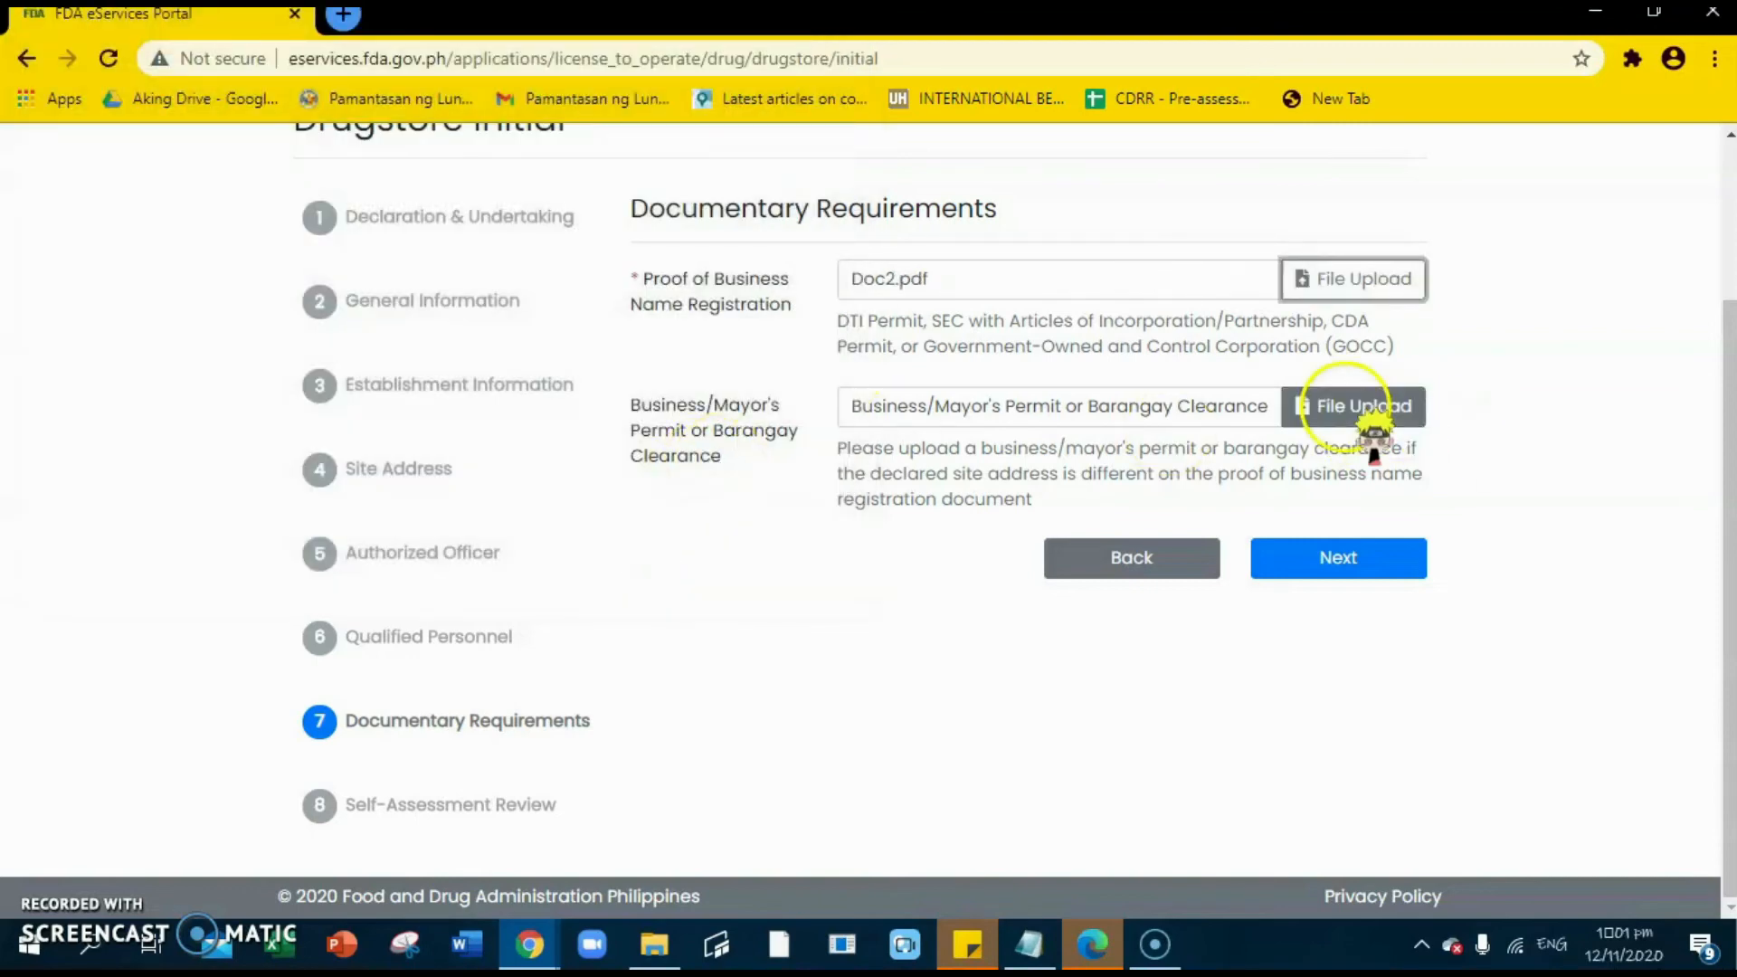
left_click(1403, 557)
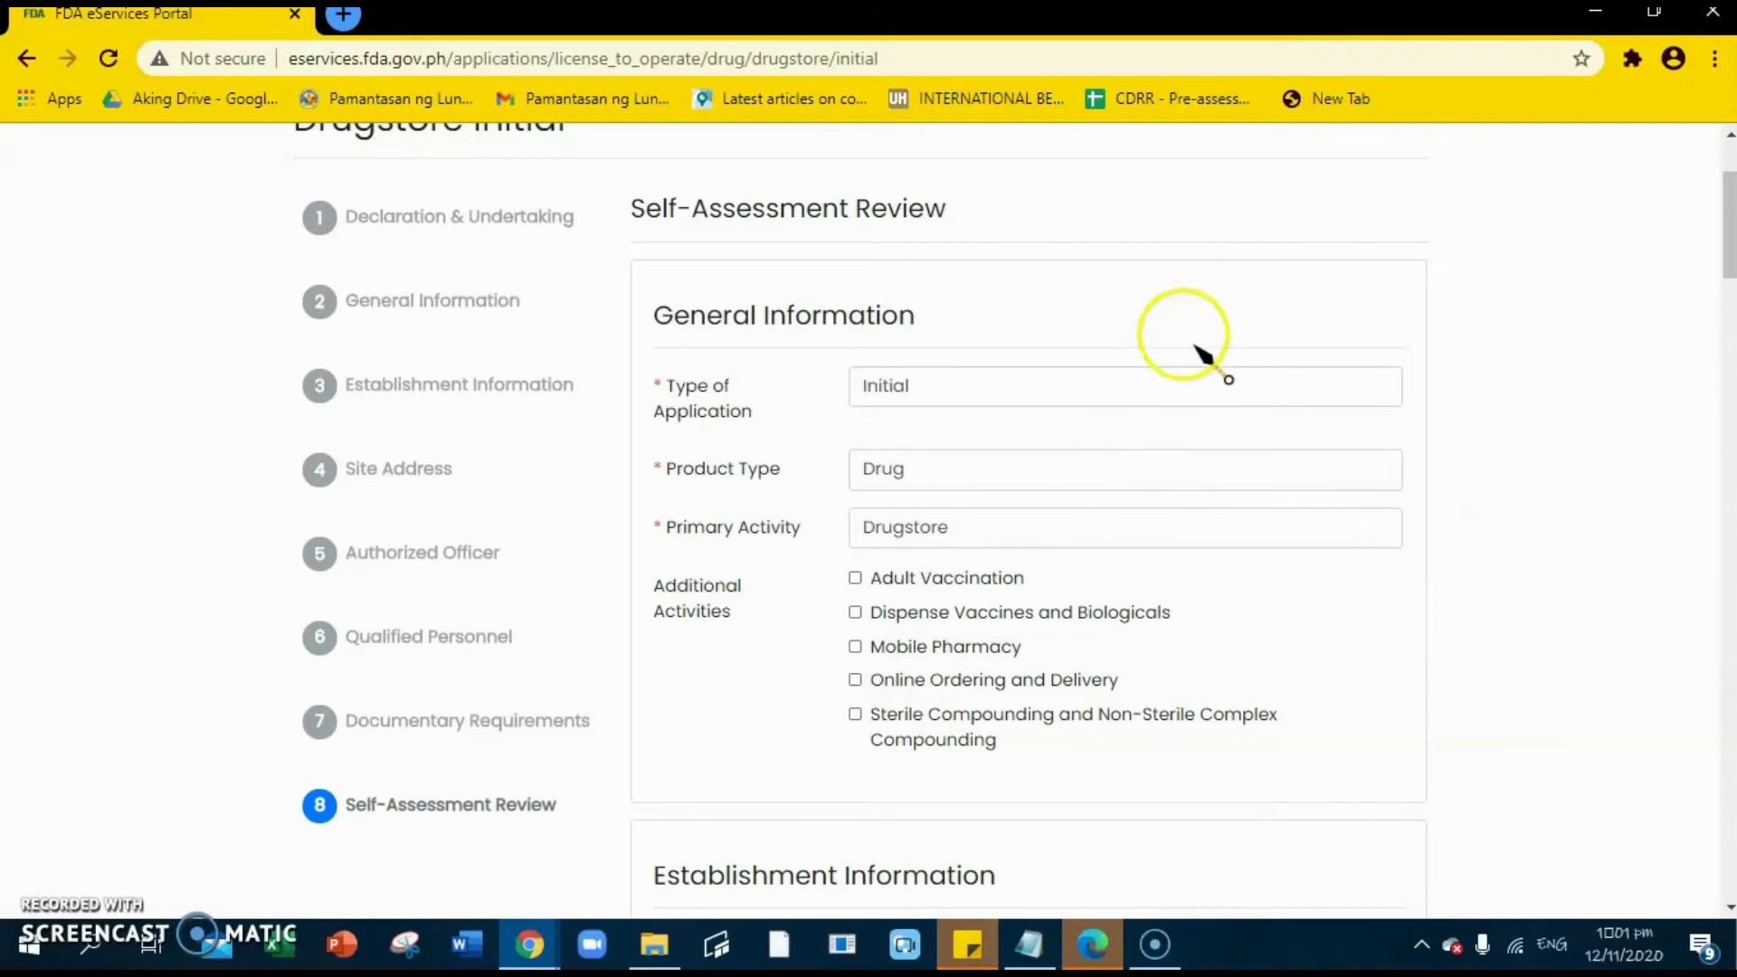
scroll(1185, 362, "down", 1)
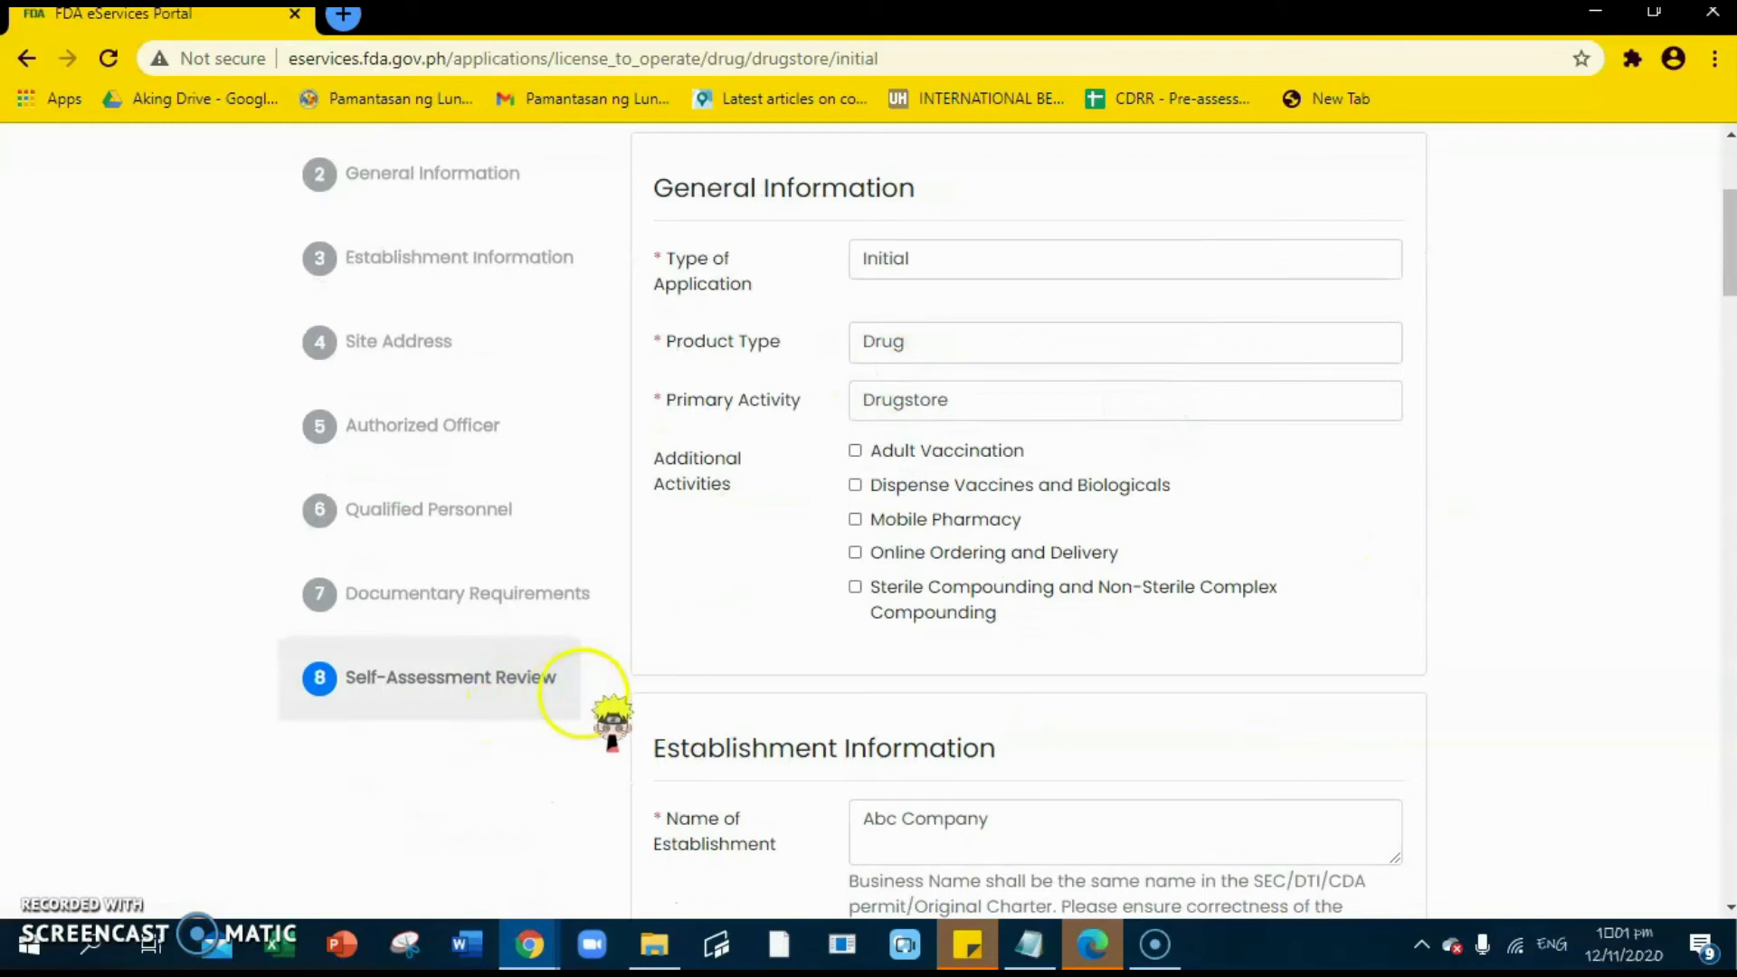
scroll(989, 465, "up", 2)
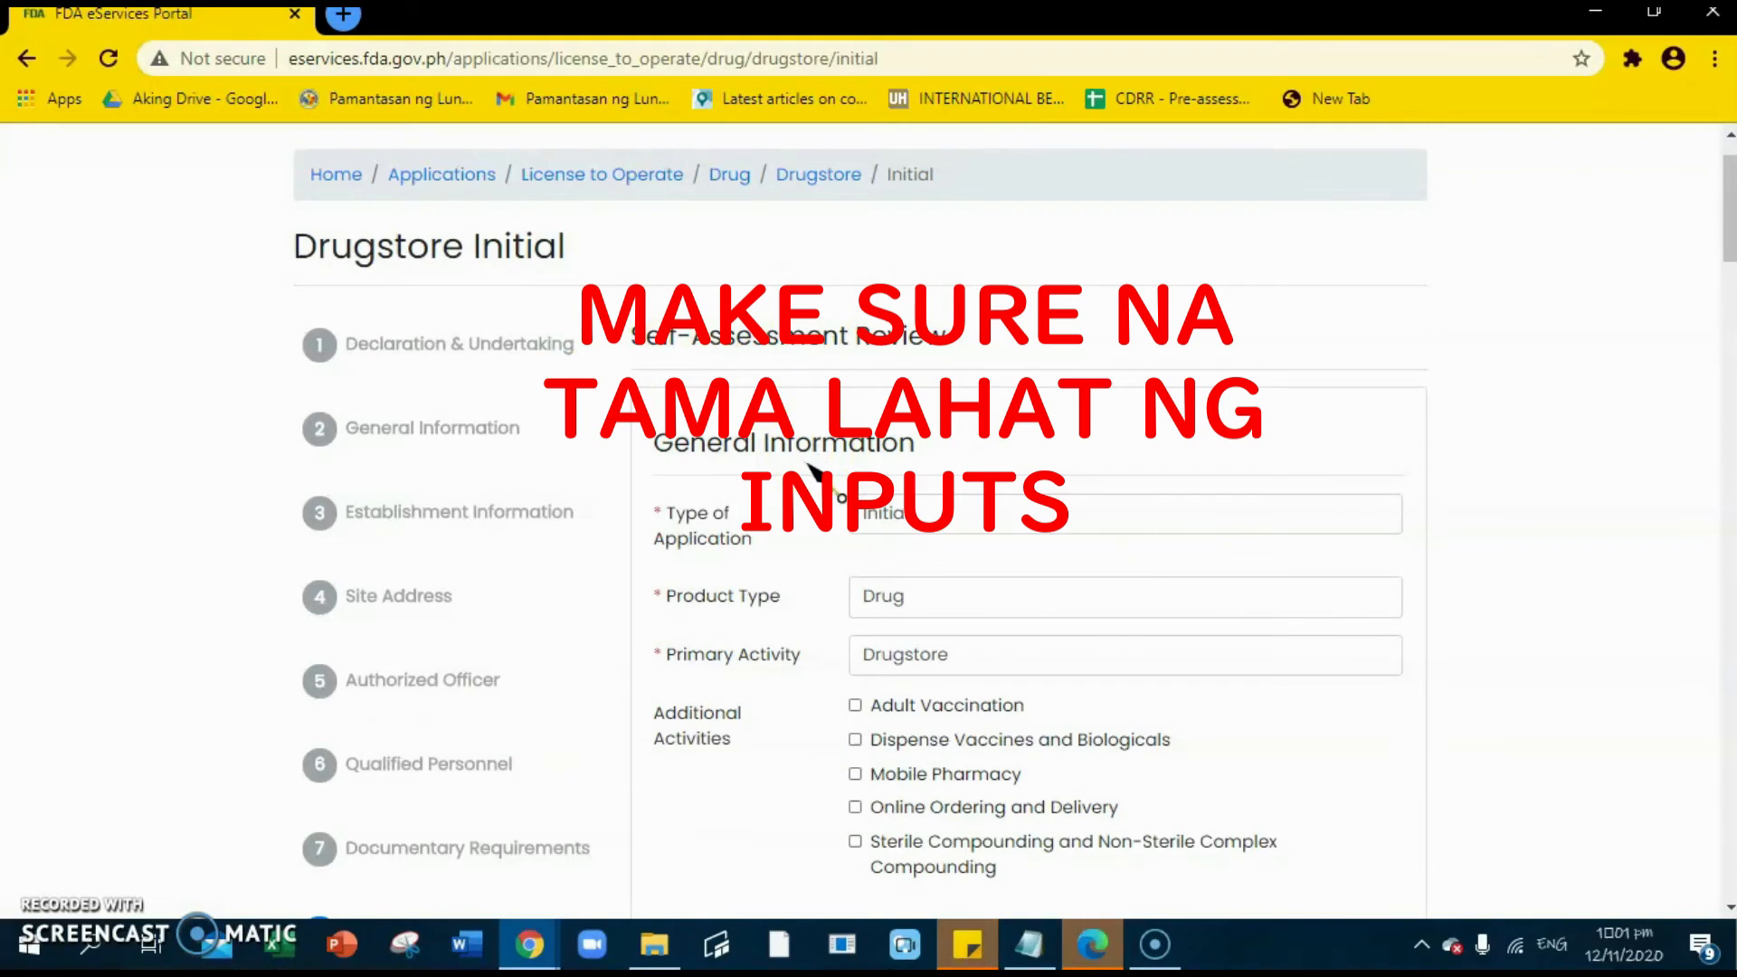
scroll(828, 452, "down", 1)
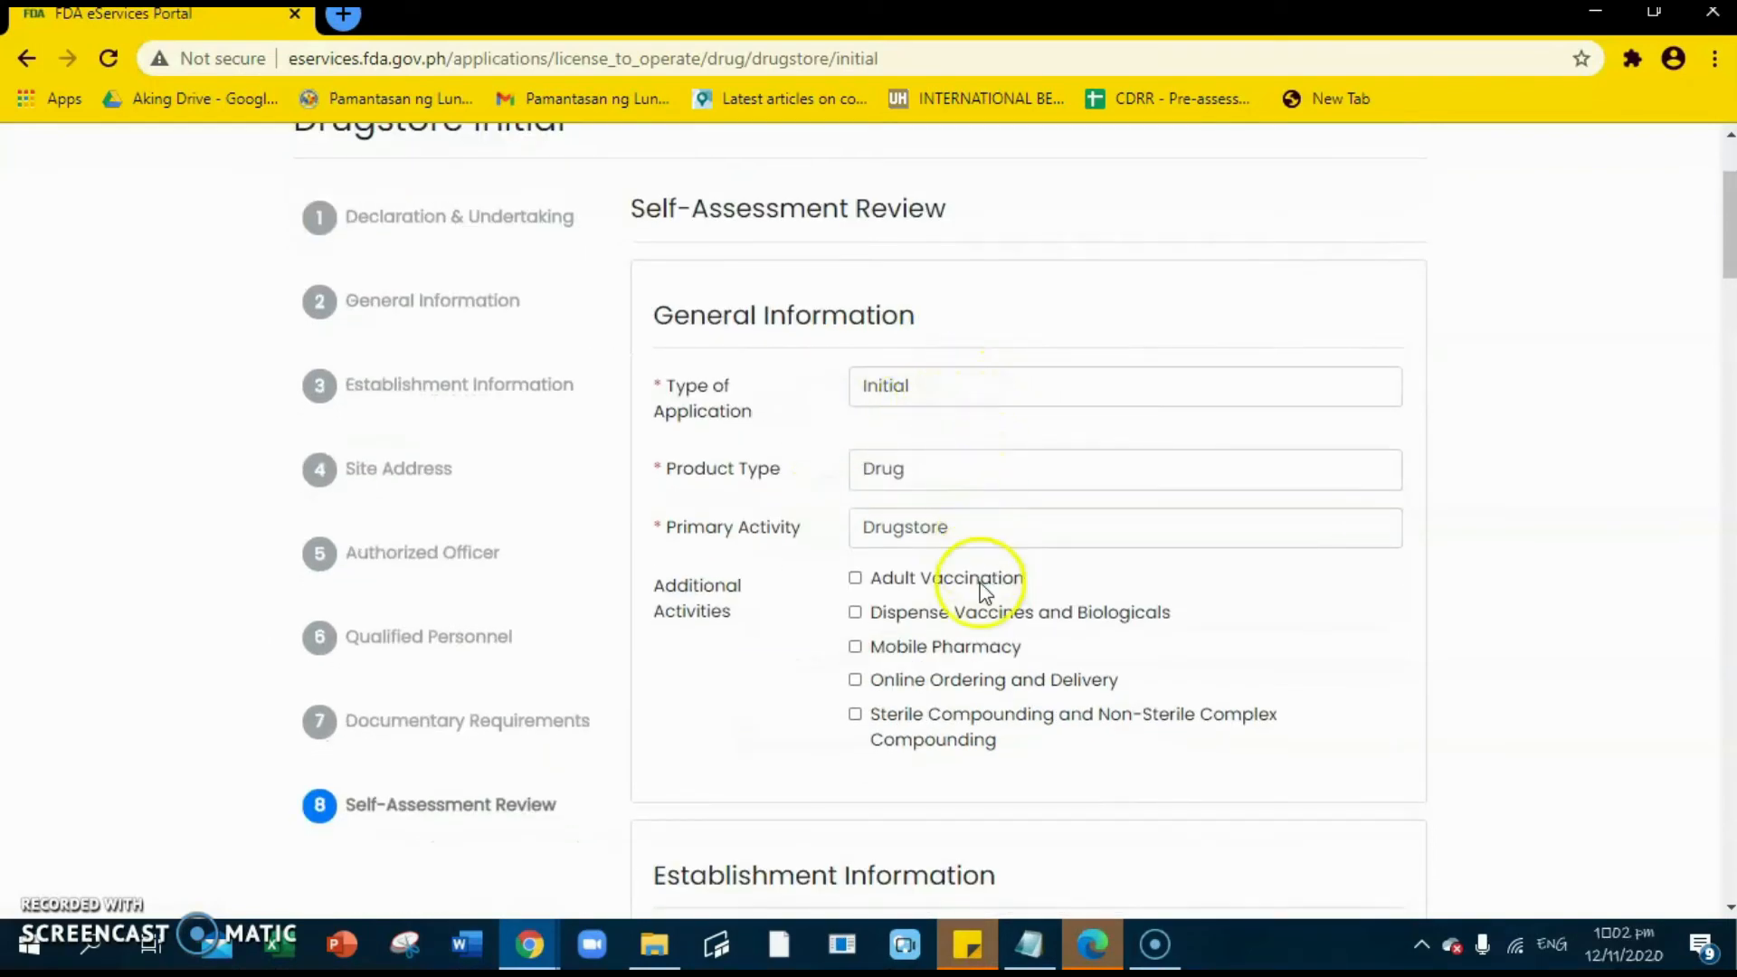
scroll(1004, 566, "down", 1)
scroll(895, 418, "down", 1)
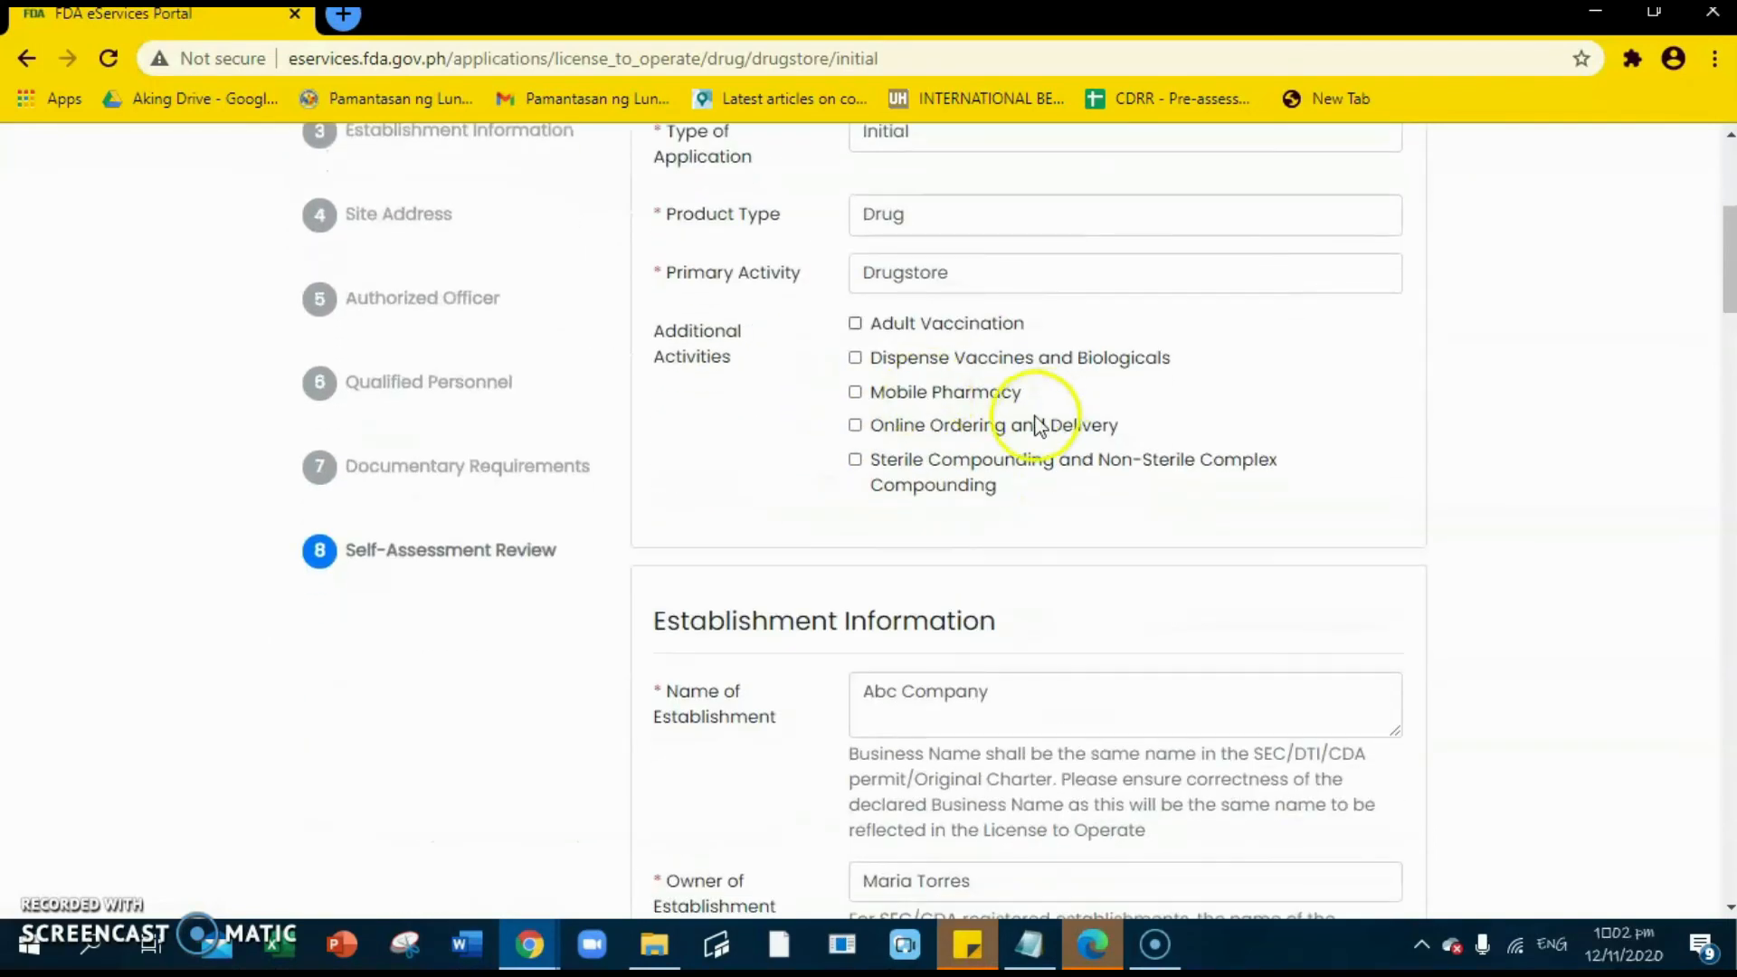
scroll(1086, 466, "up", 2)
scroll(942, 399, "down", 1)
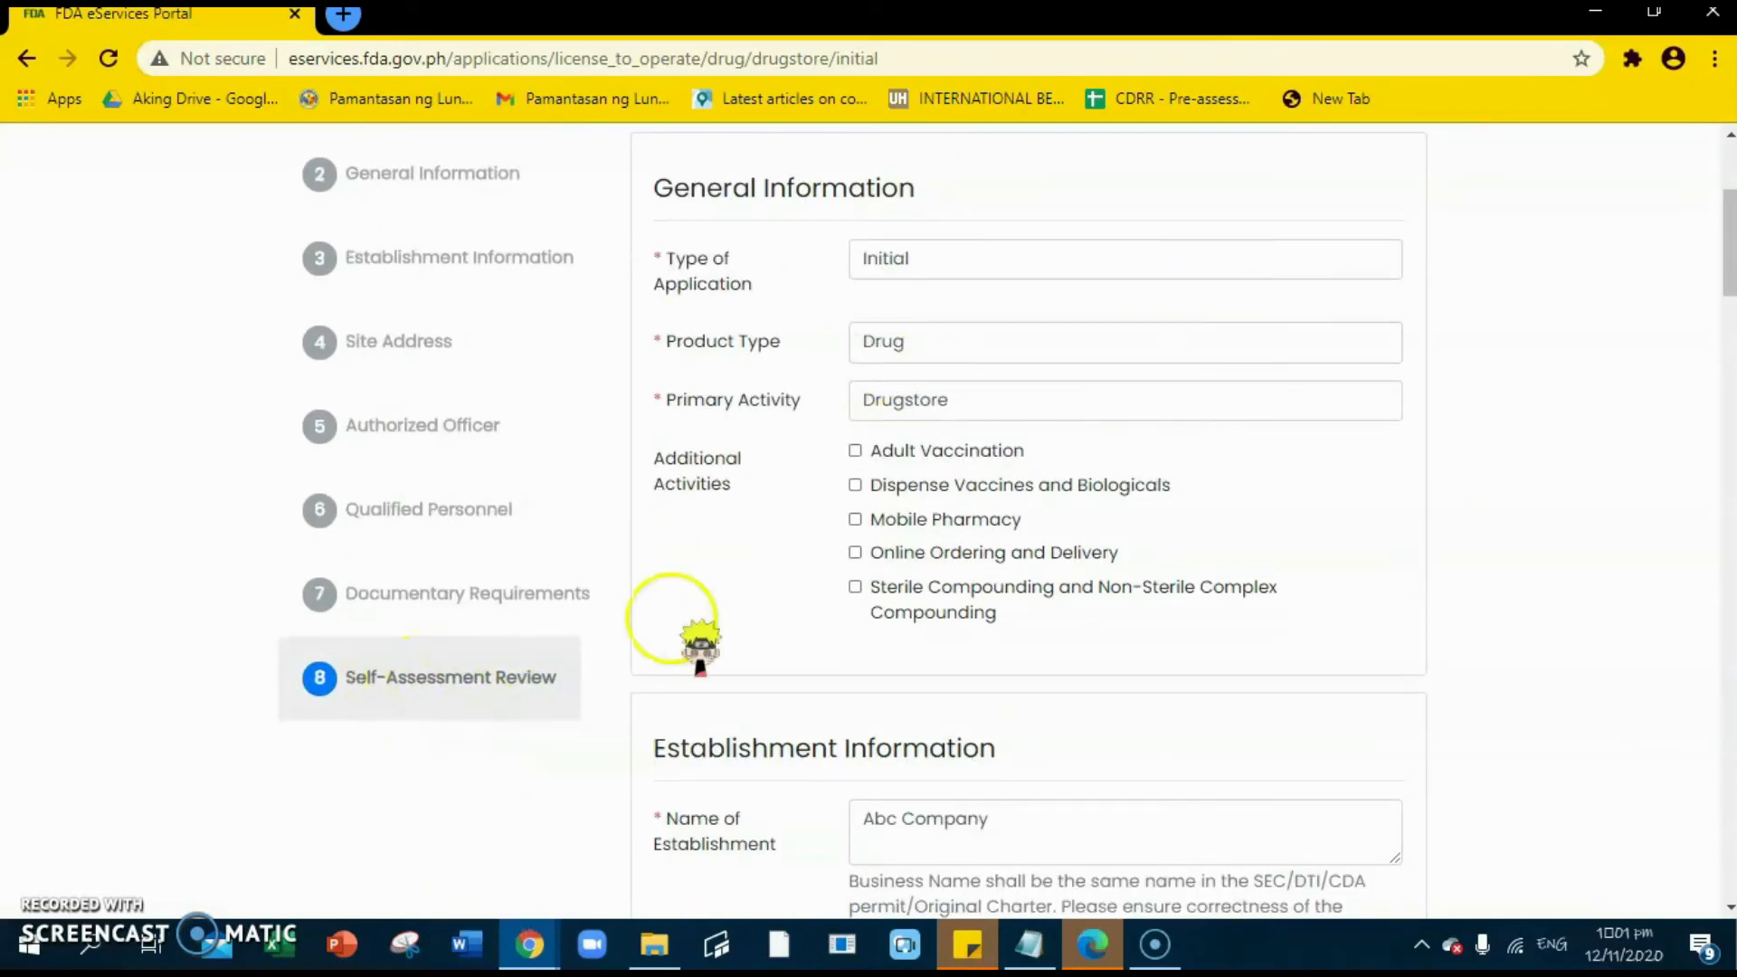
scroll(974, 466, "up", 2)
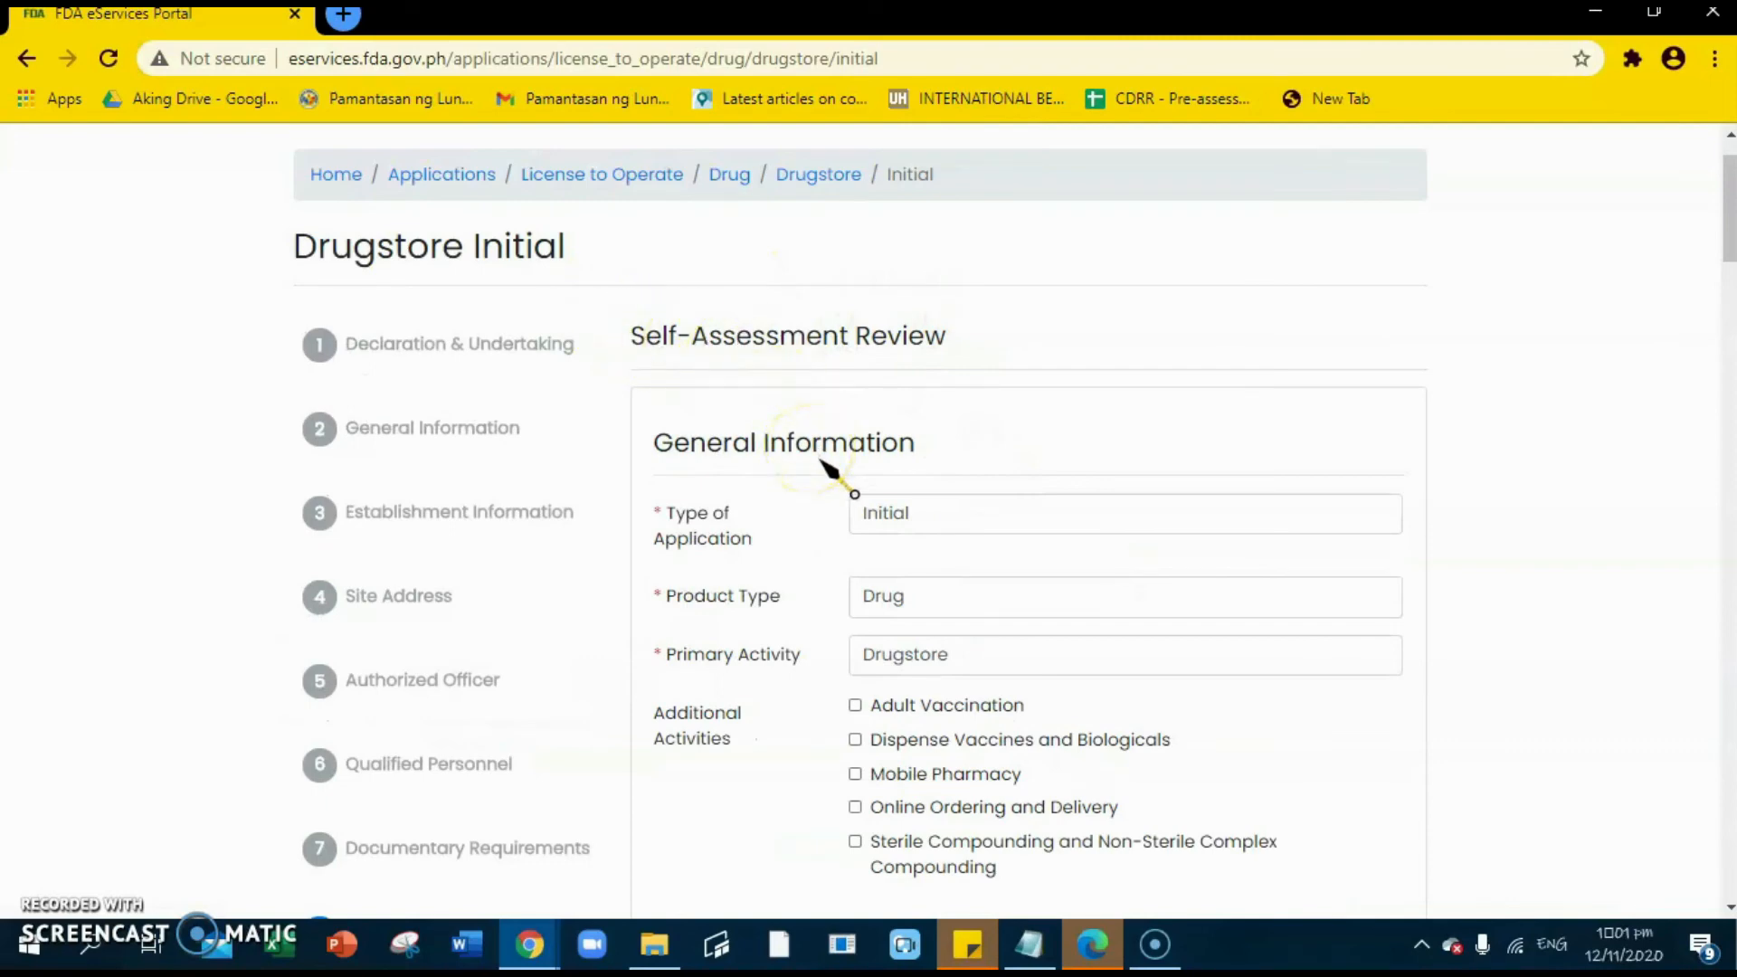
scroll(819, 453, "down", 1)
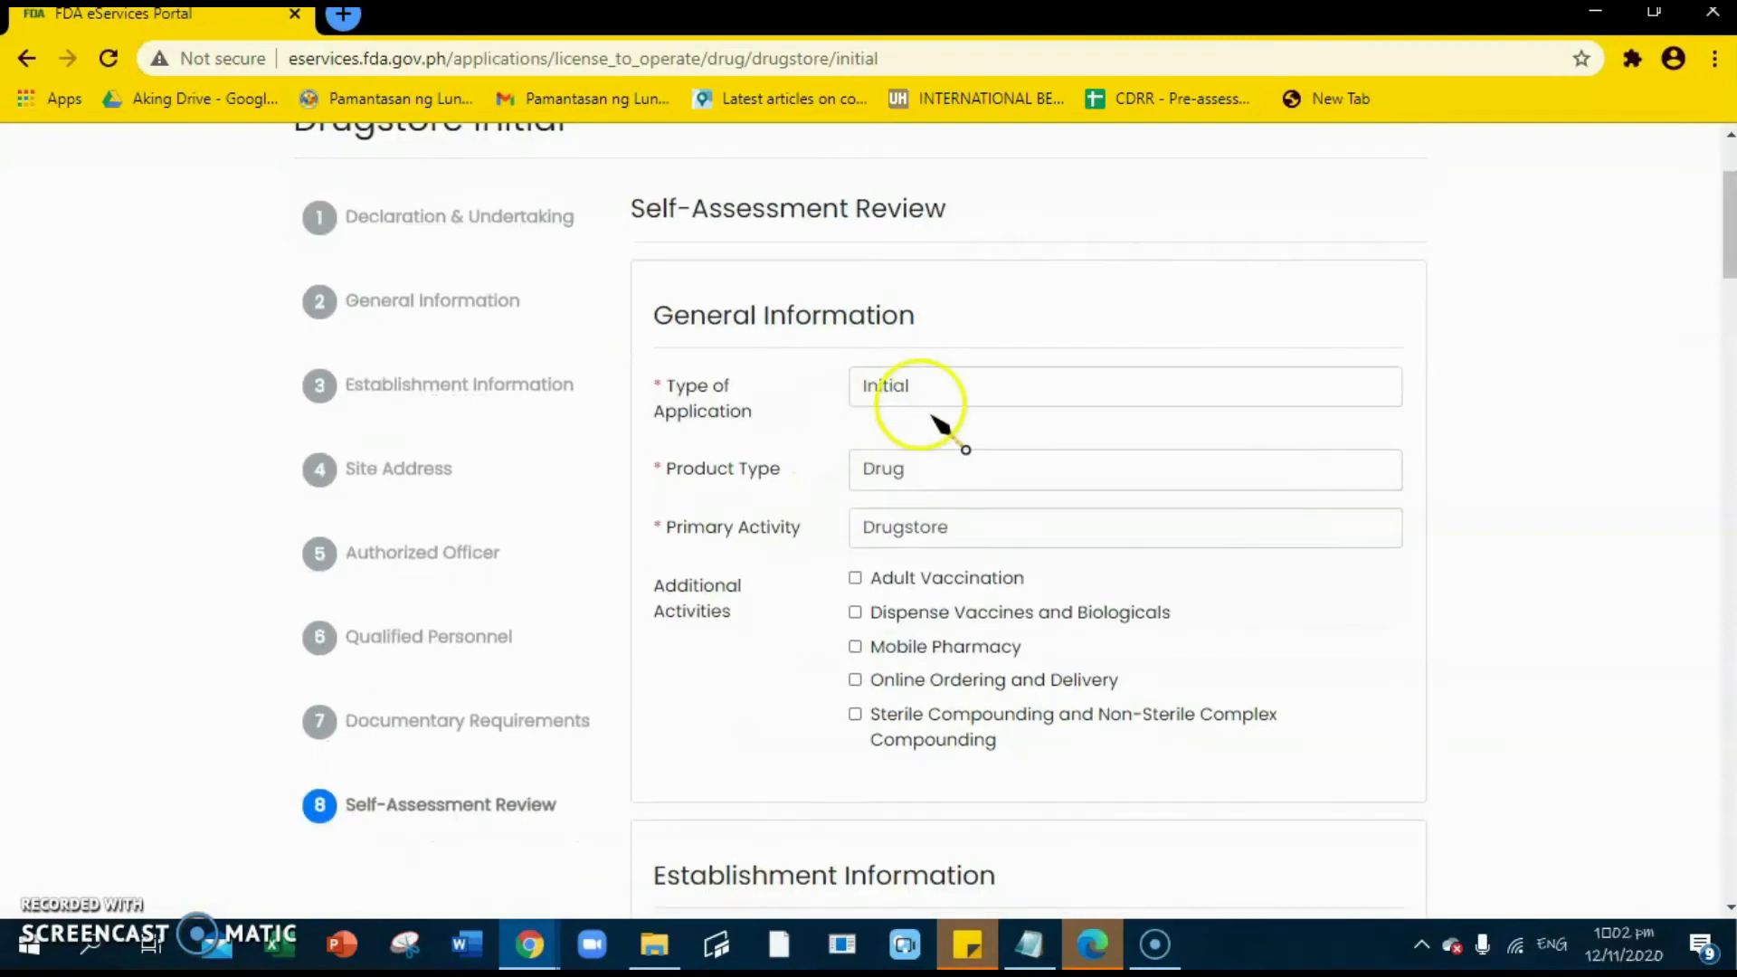
scroll(982, 619, "down", 1)
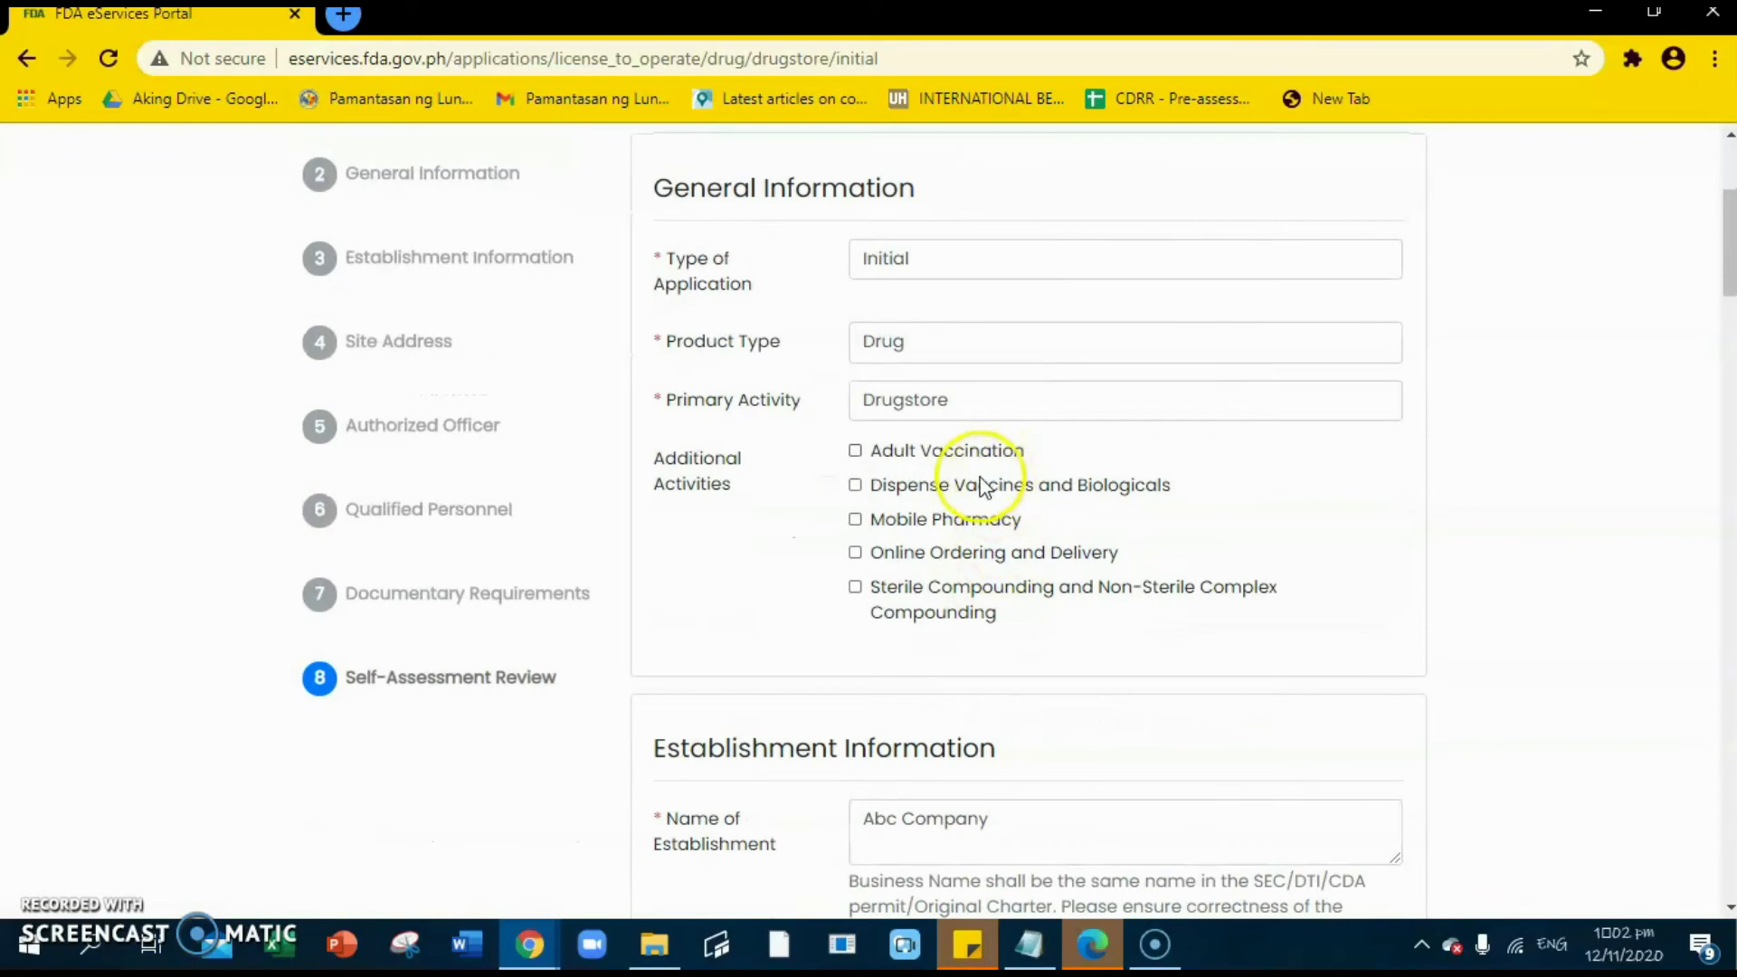
scroll(1001, 465, "down", 1)
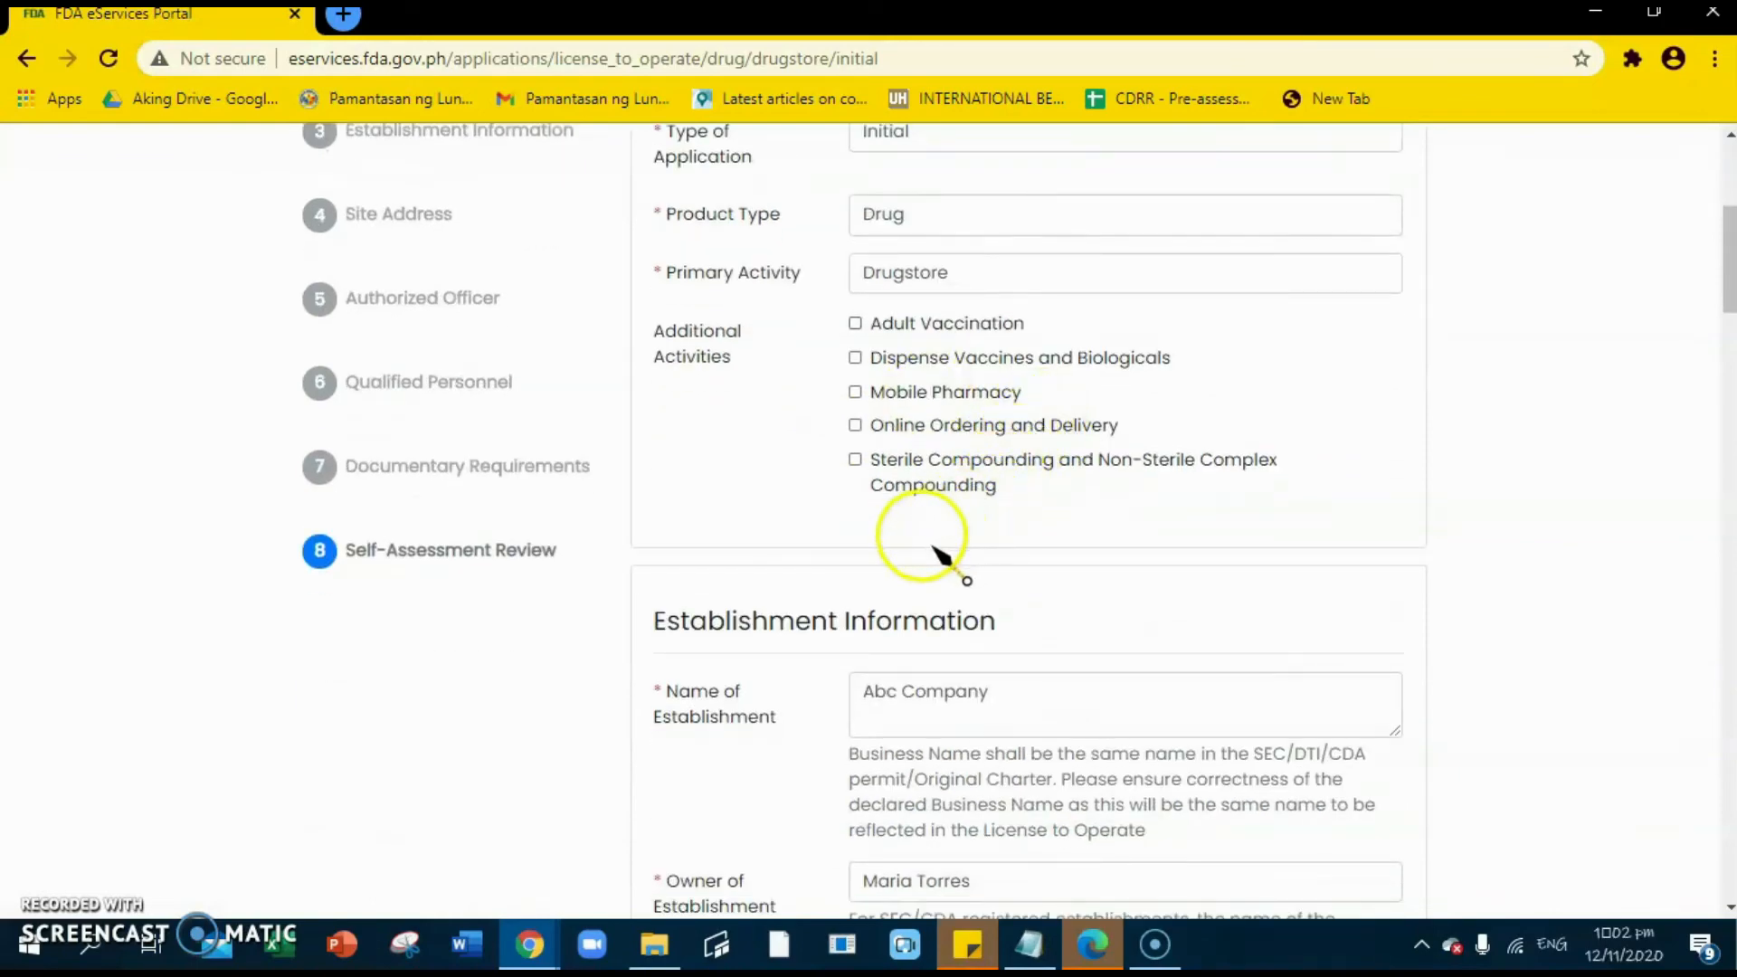
scroll(950, 552, "down", 2)
scroll(989, 468, "down", 1)
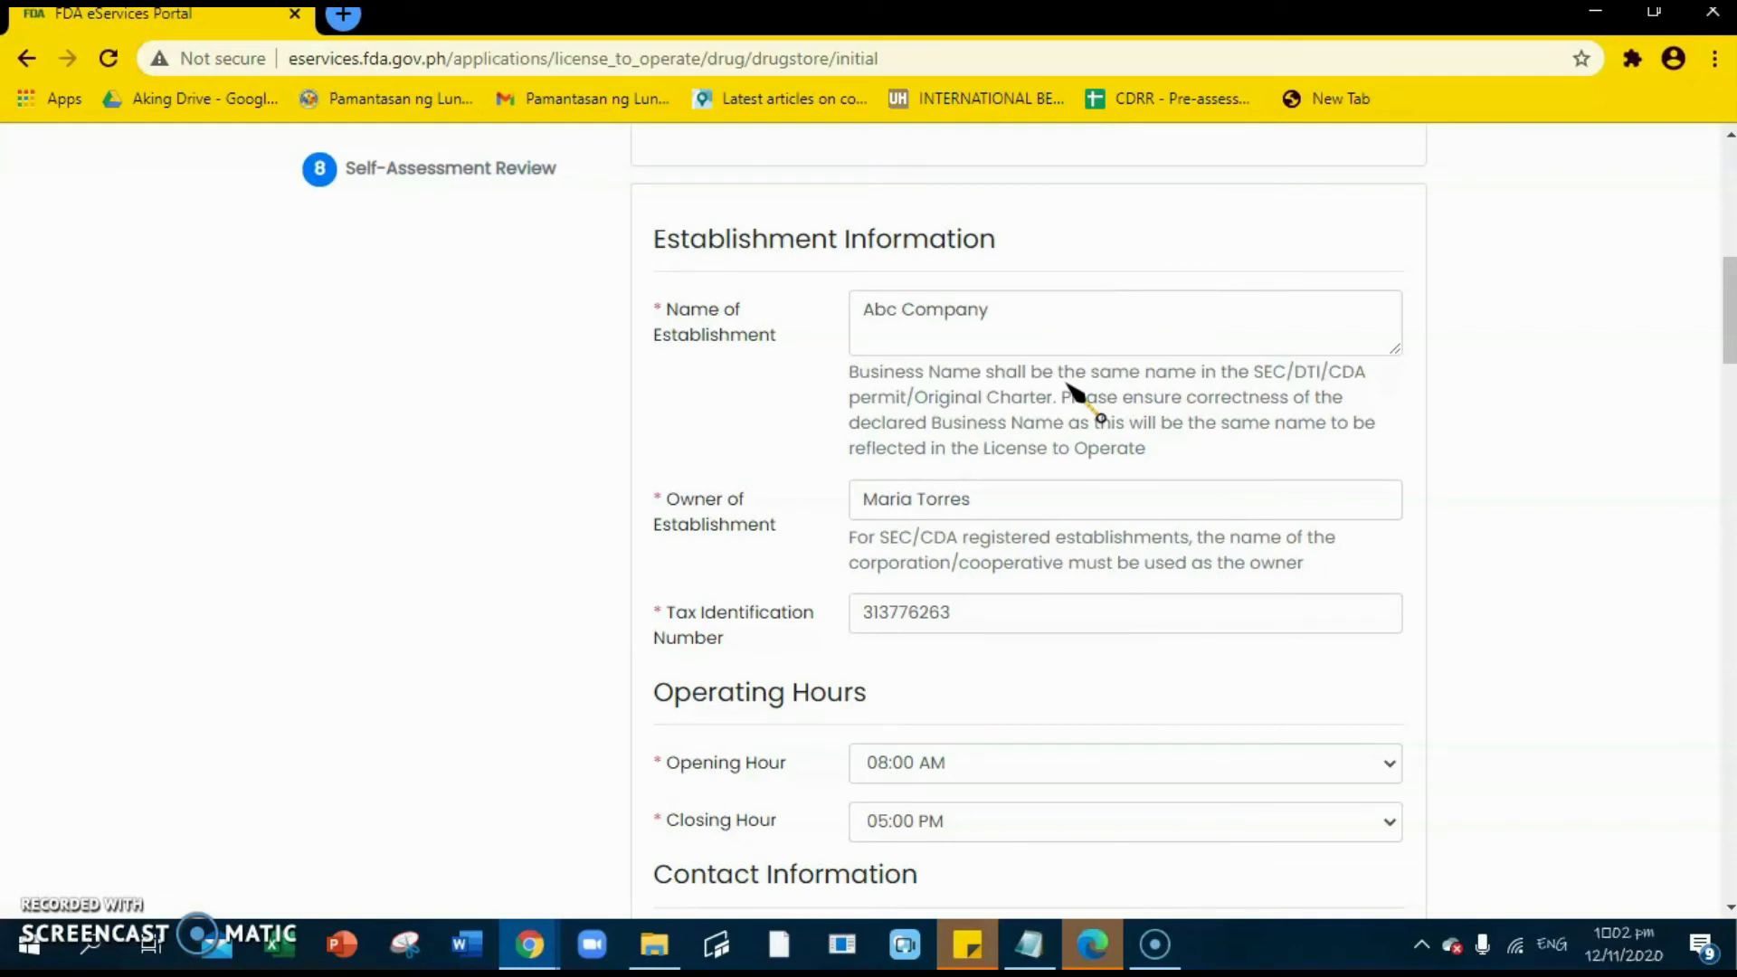
left_click(988, 610)
scroll(989, 609, "down", 1)
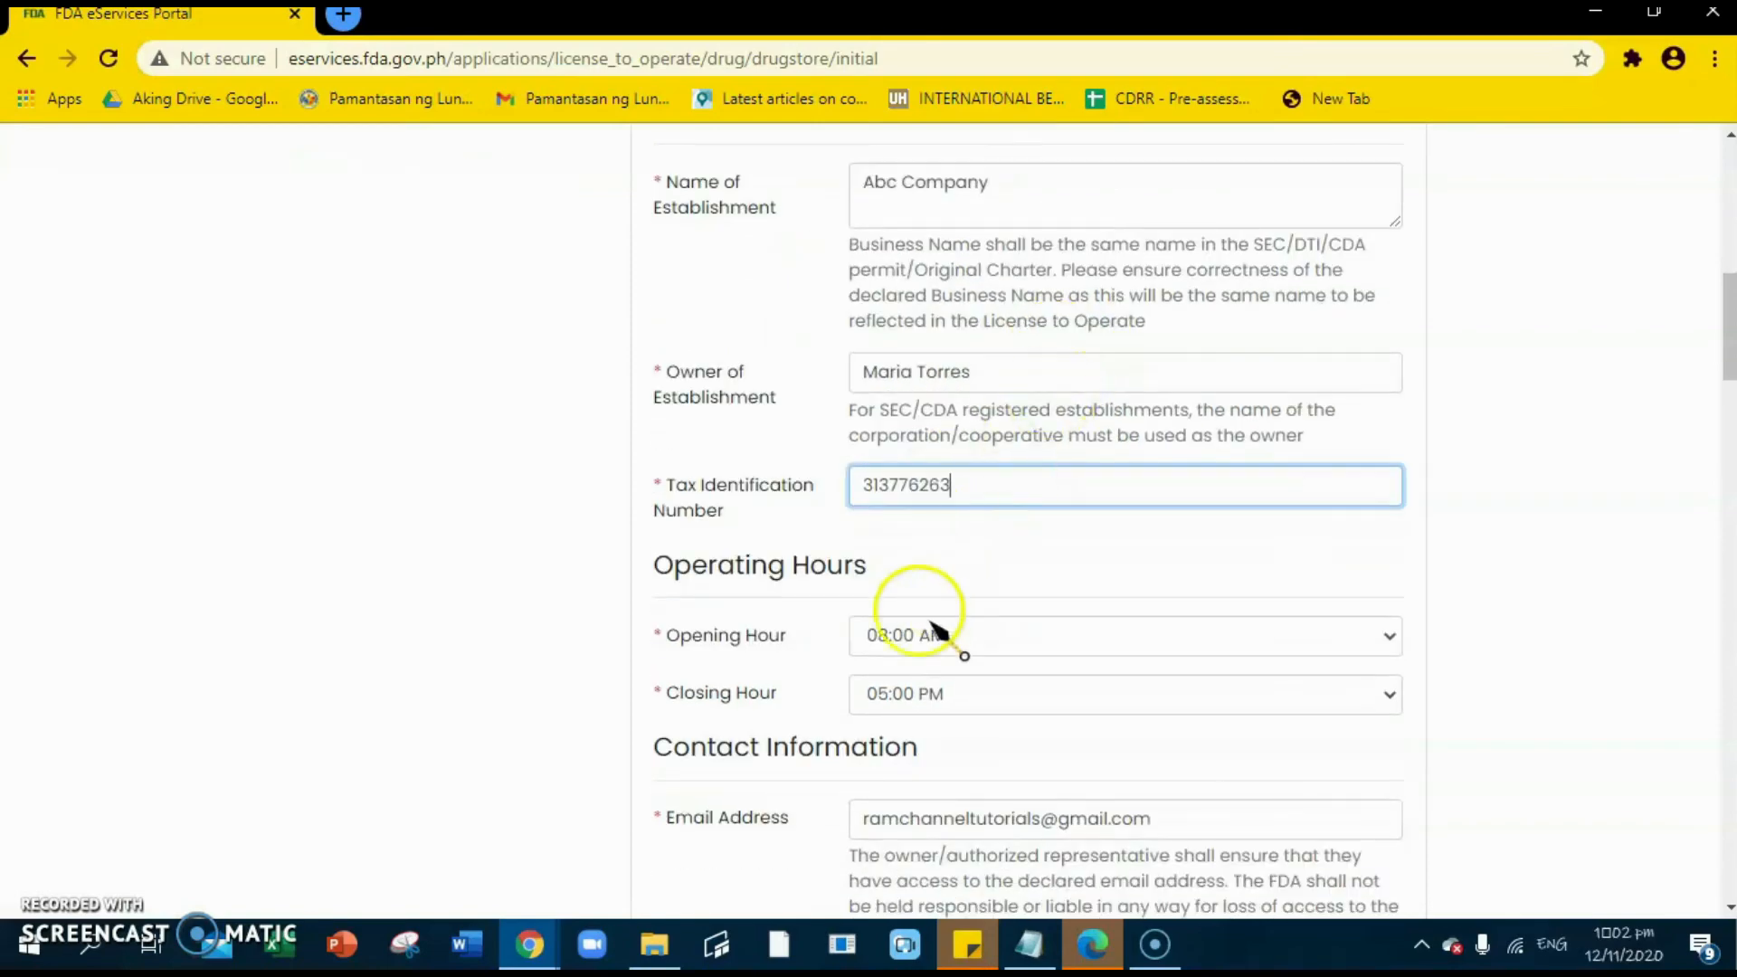
scroll(973, 605, "down", 2)
scroll(1086, 582, "down", 1)
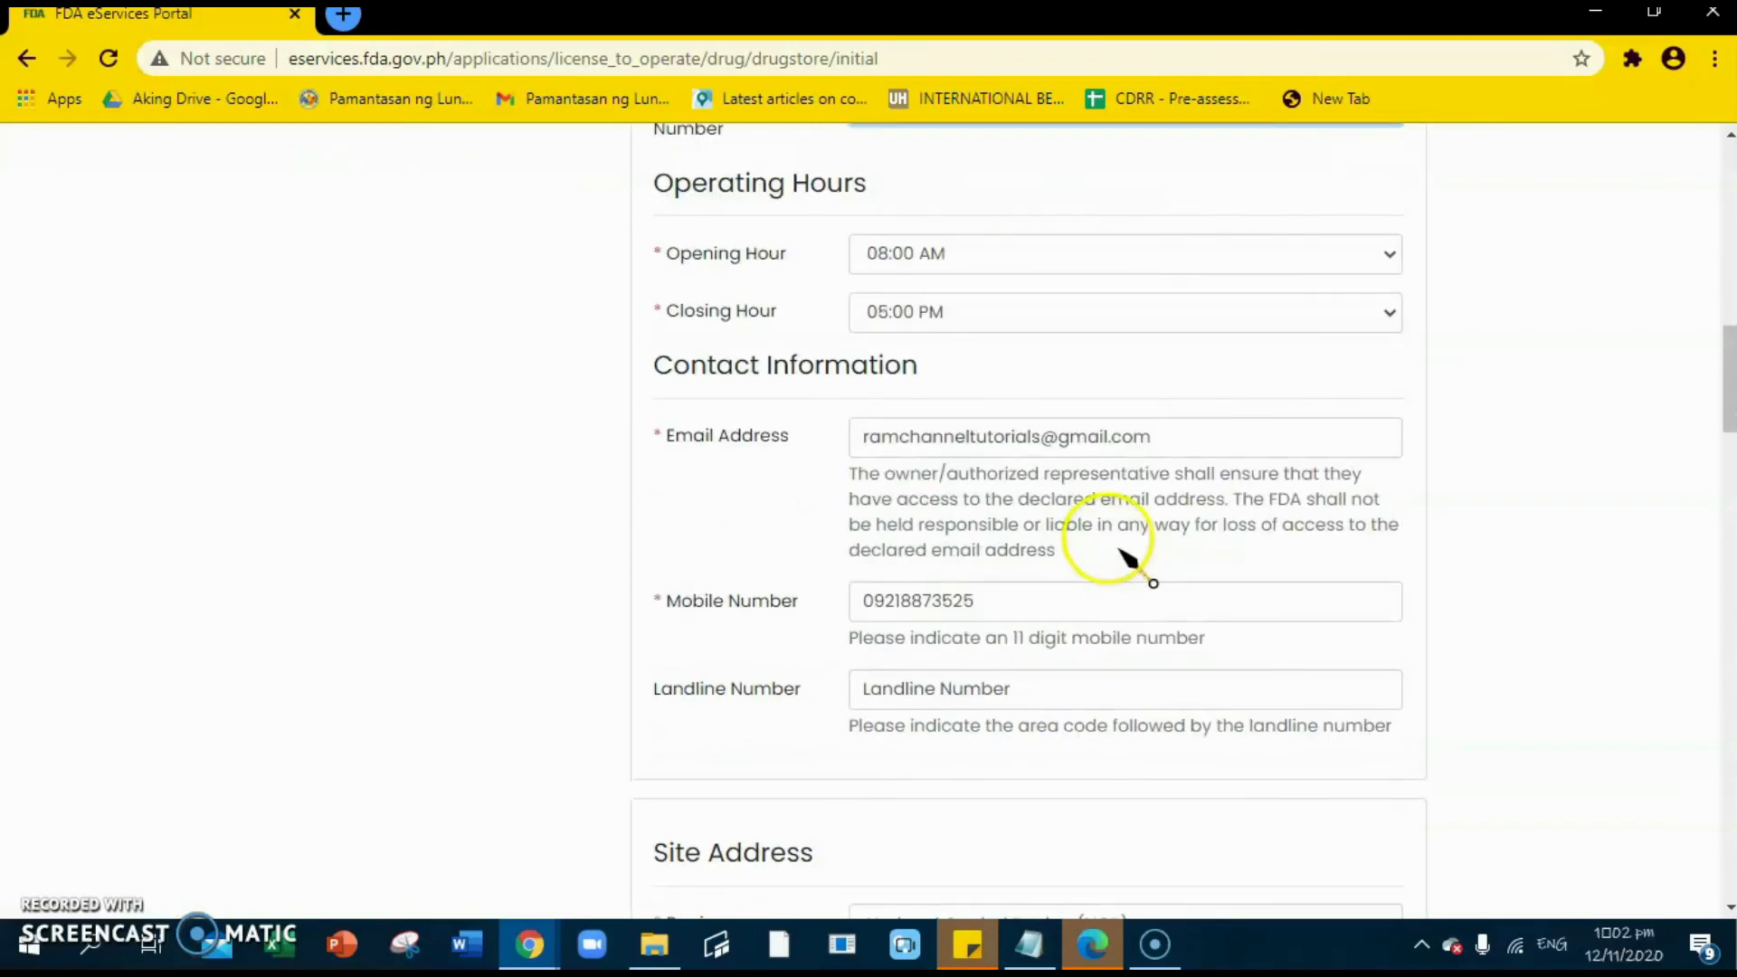
left_click(1165, 434)
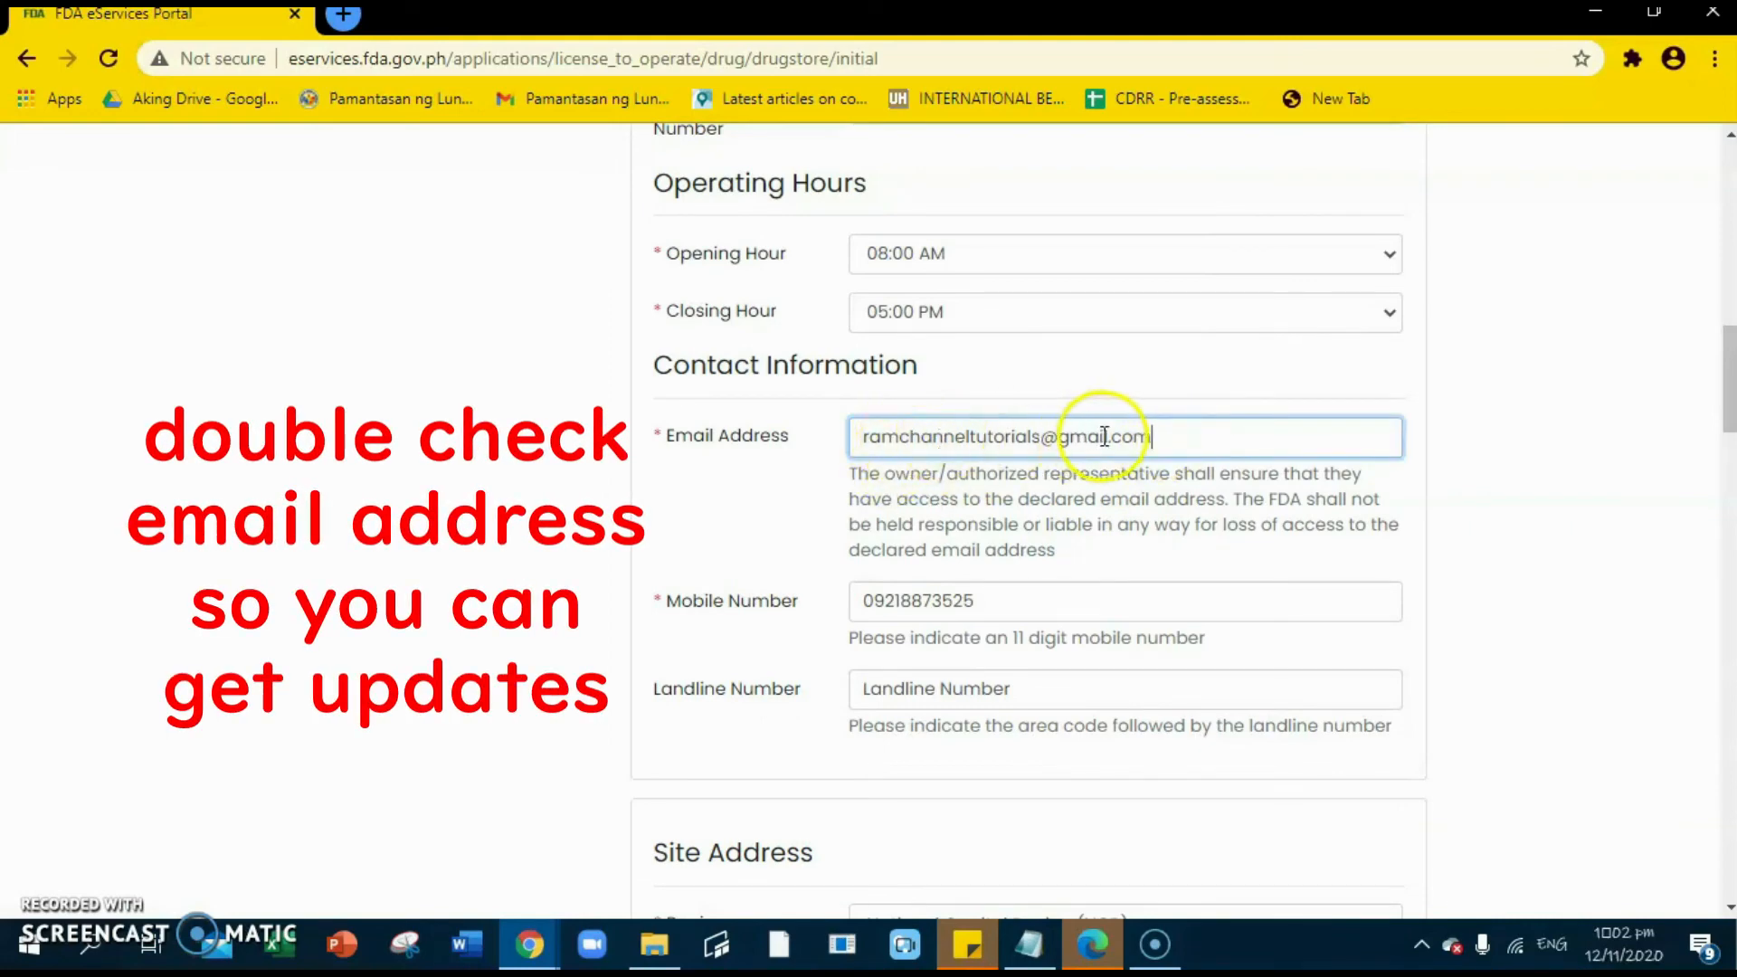
left_click(1060, 431)
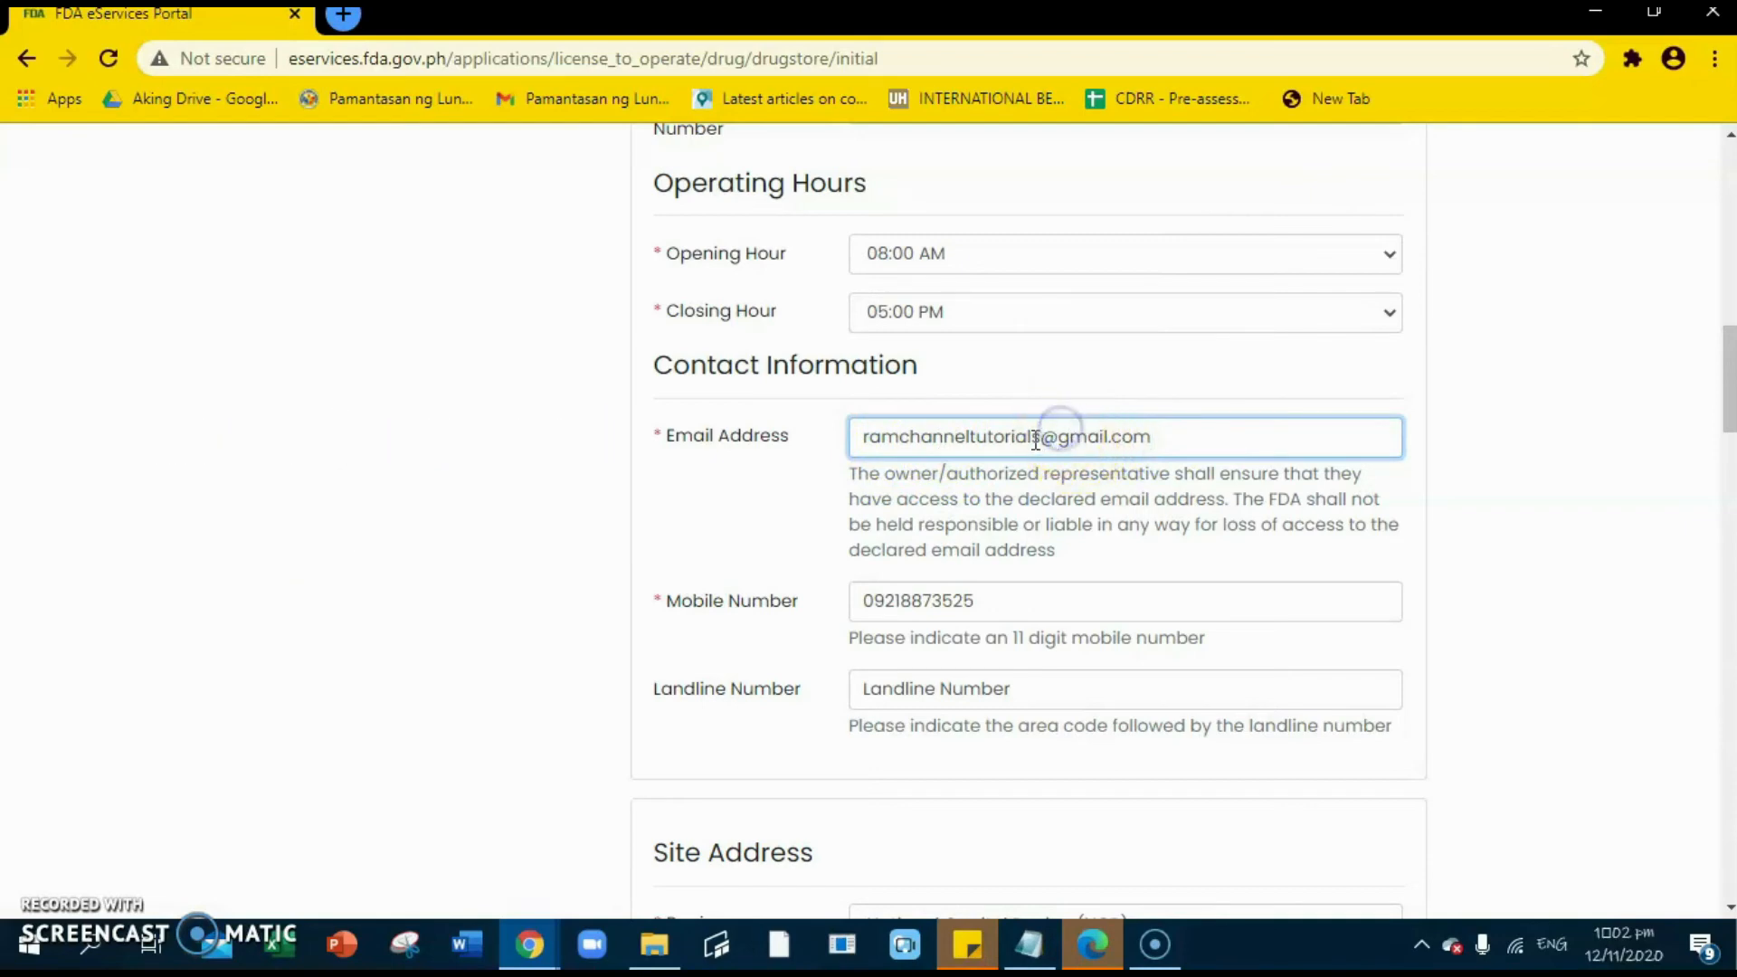
scroll(1040, 507, "down", 2)
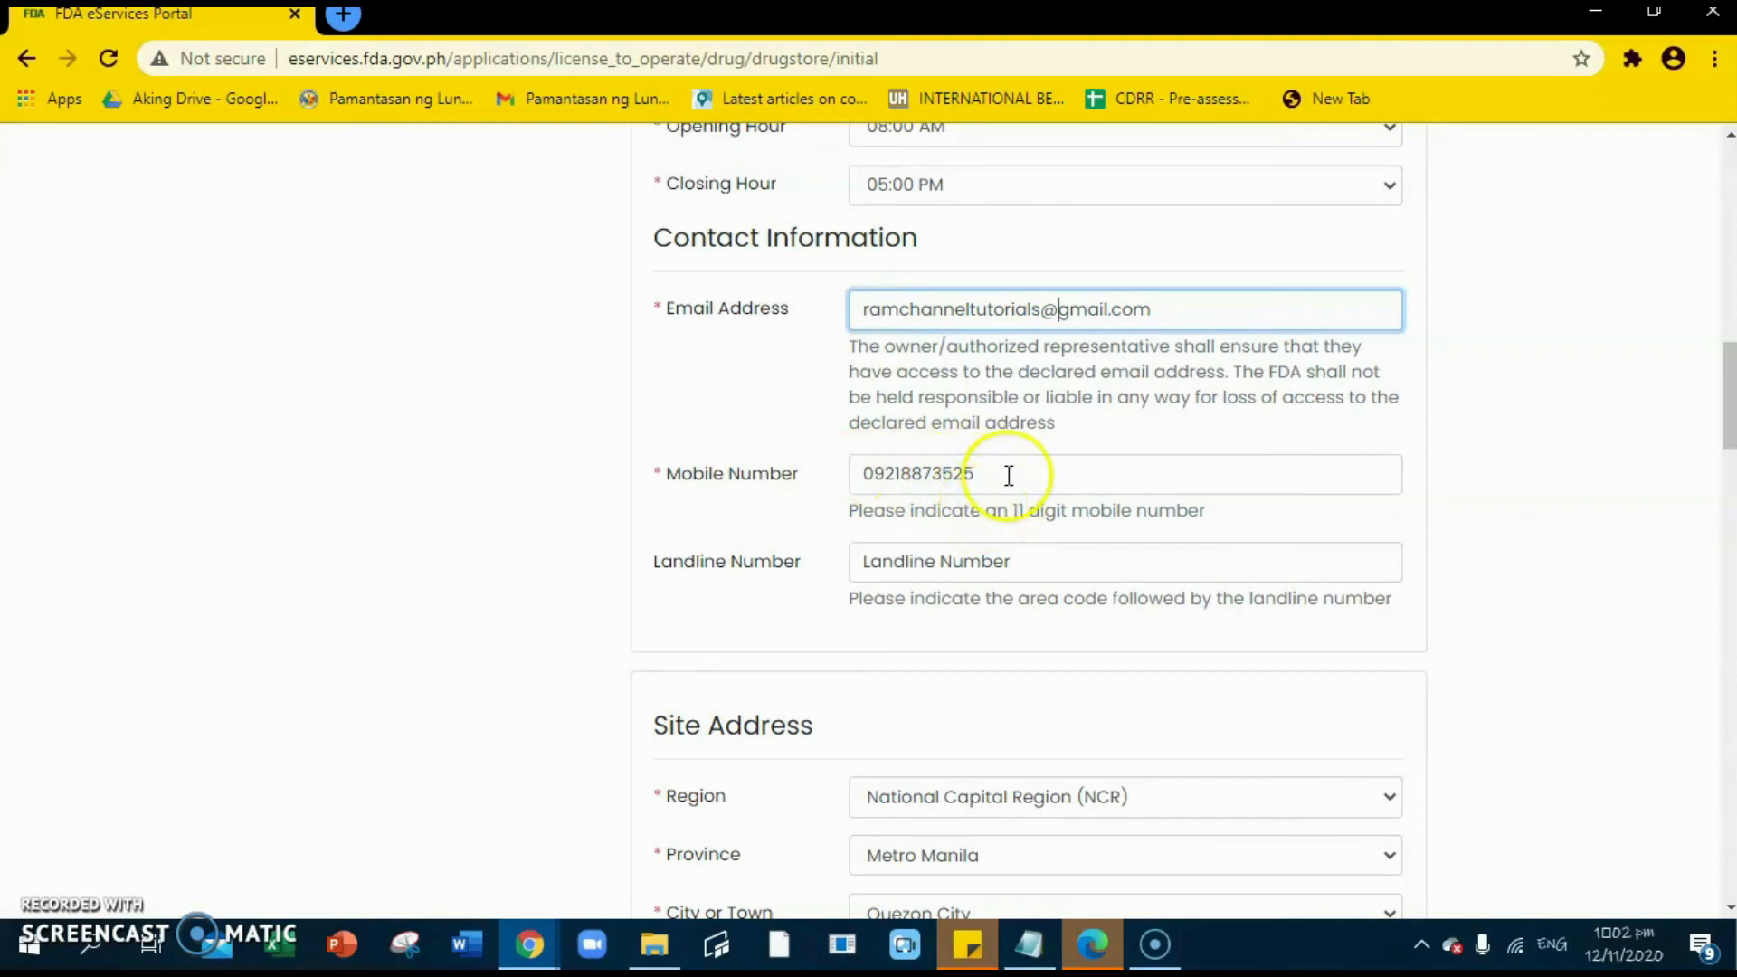
scroll(1041, 470, "down", 4)
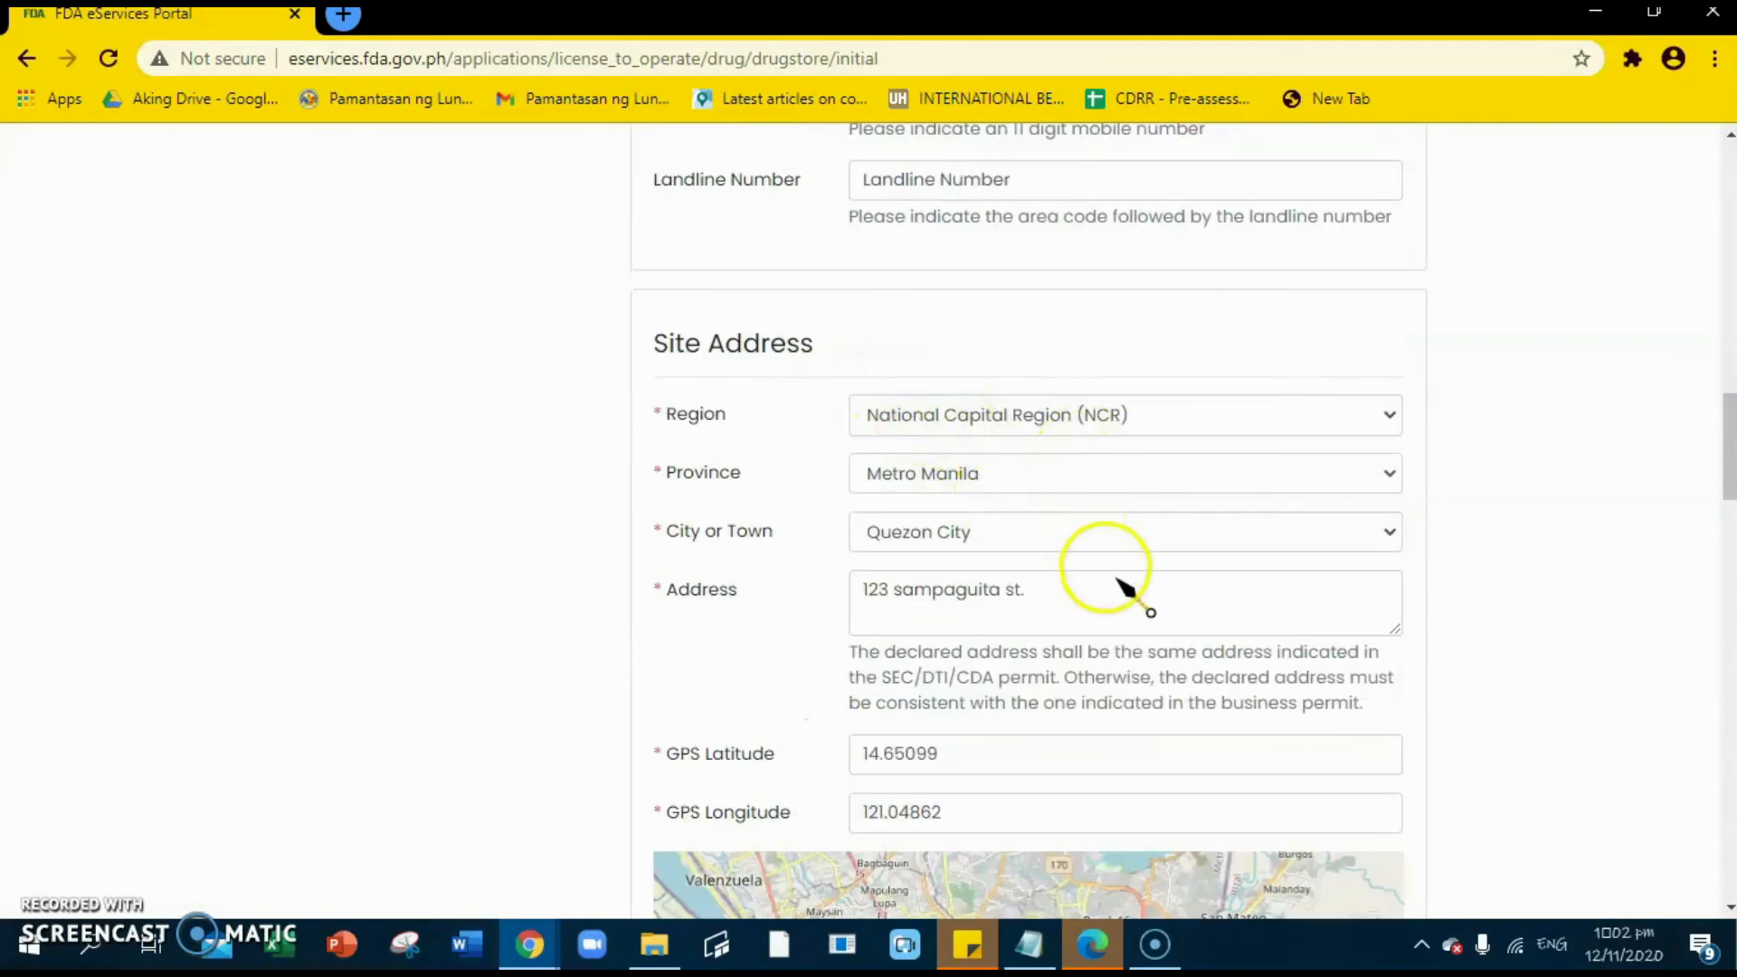
scroll(1122, 587, "down", 1)
scroll(1097, 352, "down", 1)
scroll(1100, 348, "up", 1)
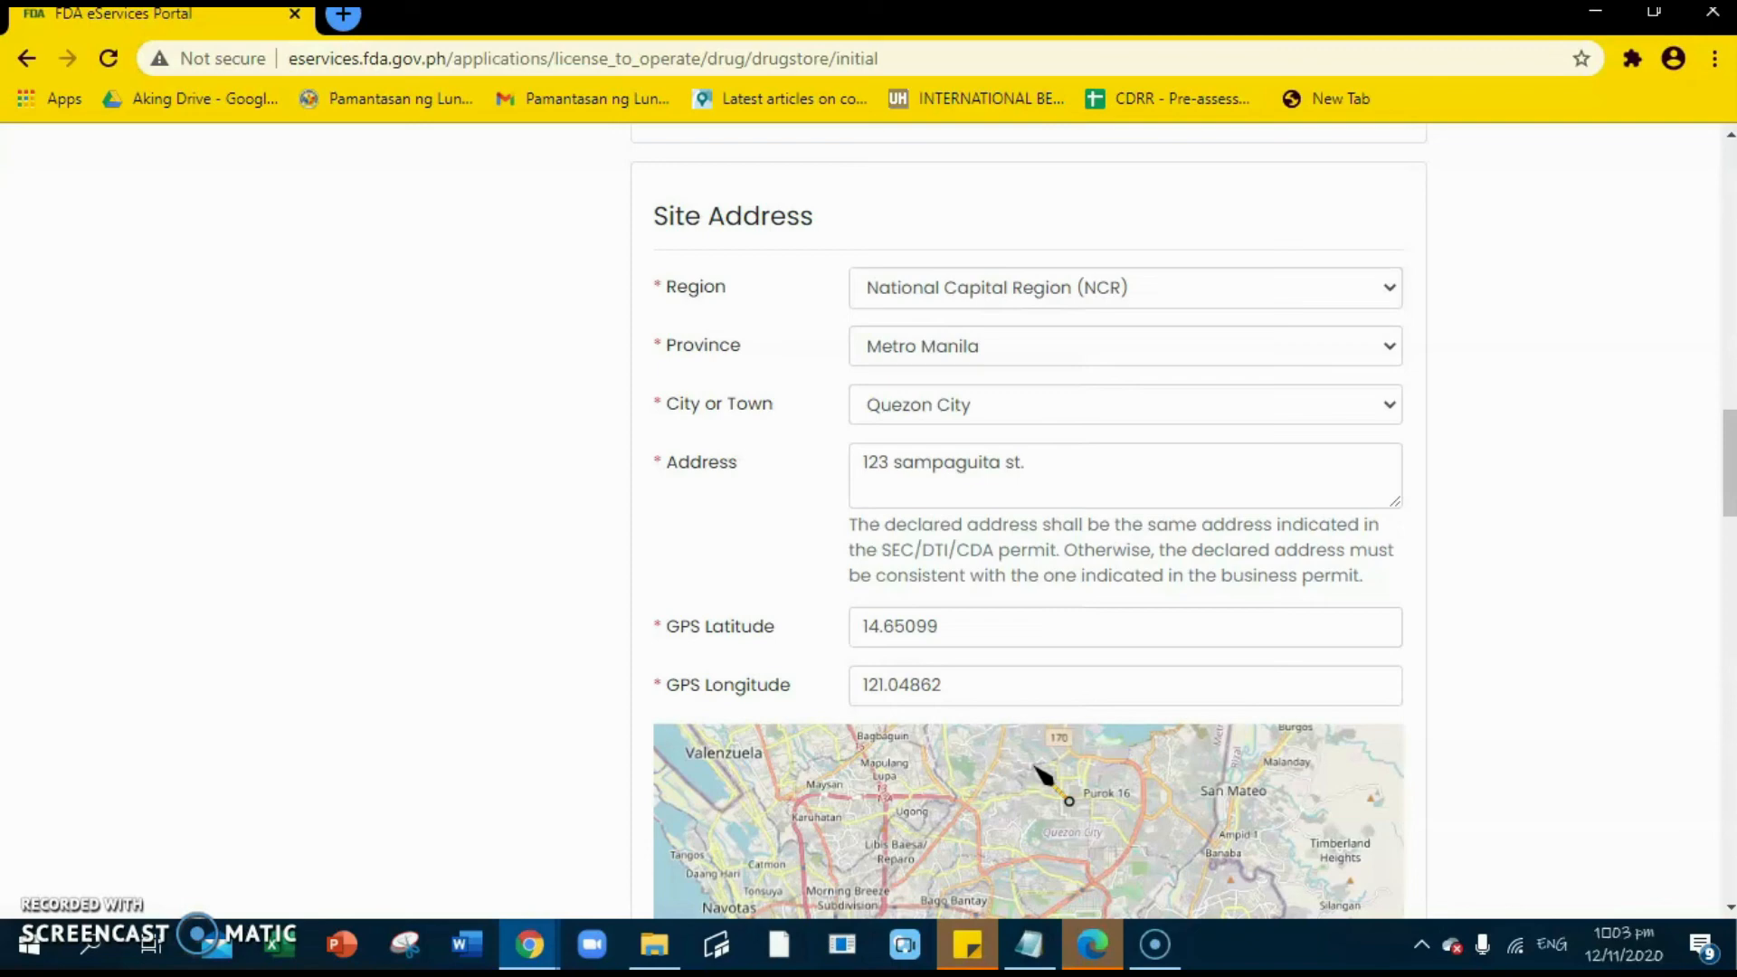
scroll(1036, 765, "down", 4)
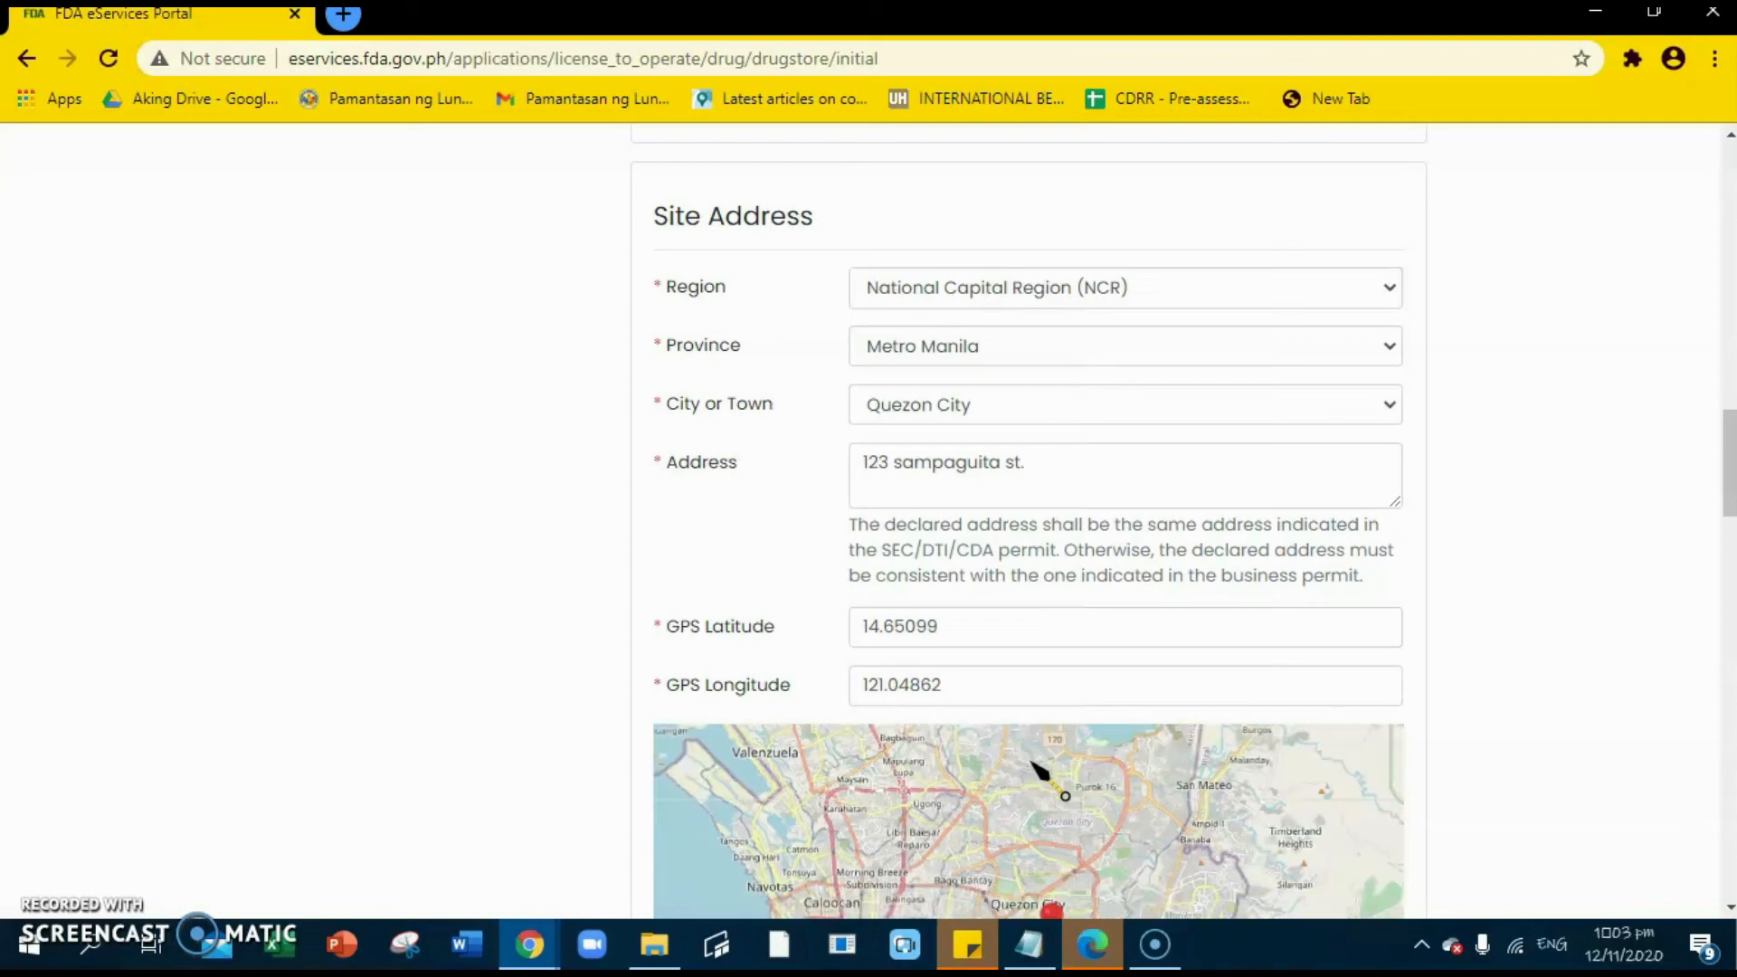
scroll(1502, 516, "down", 3)
scroll(1502, 516, "down", 7)
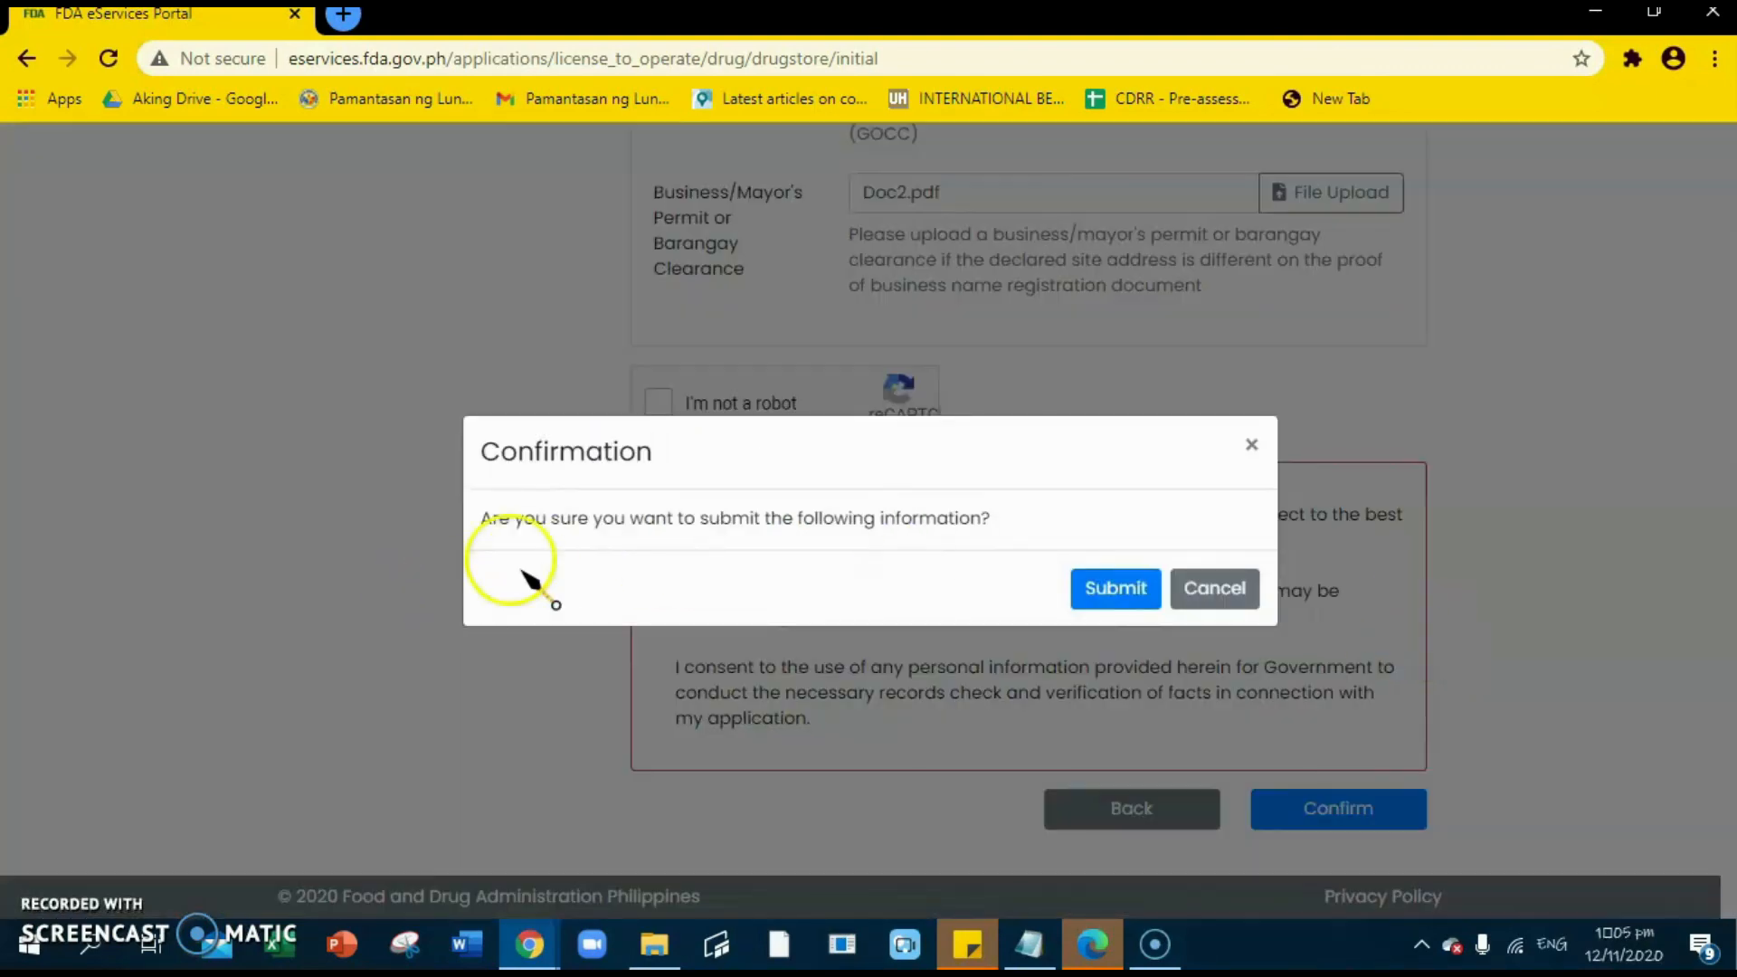
- Confirm the reviewed Drugstore Initial application to bring up the submission prompt
left_click(1120, 583)
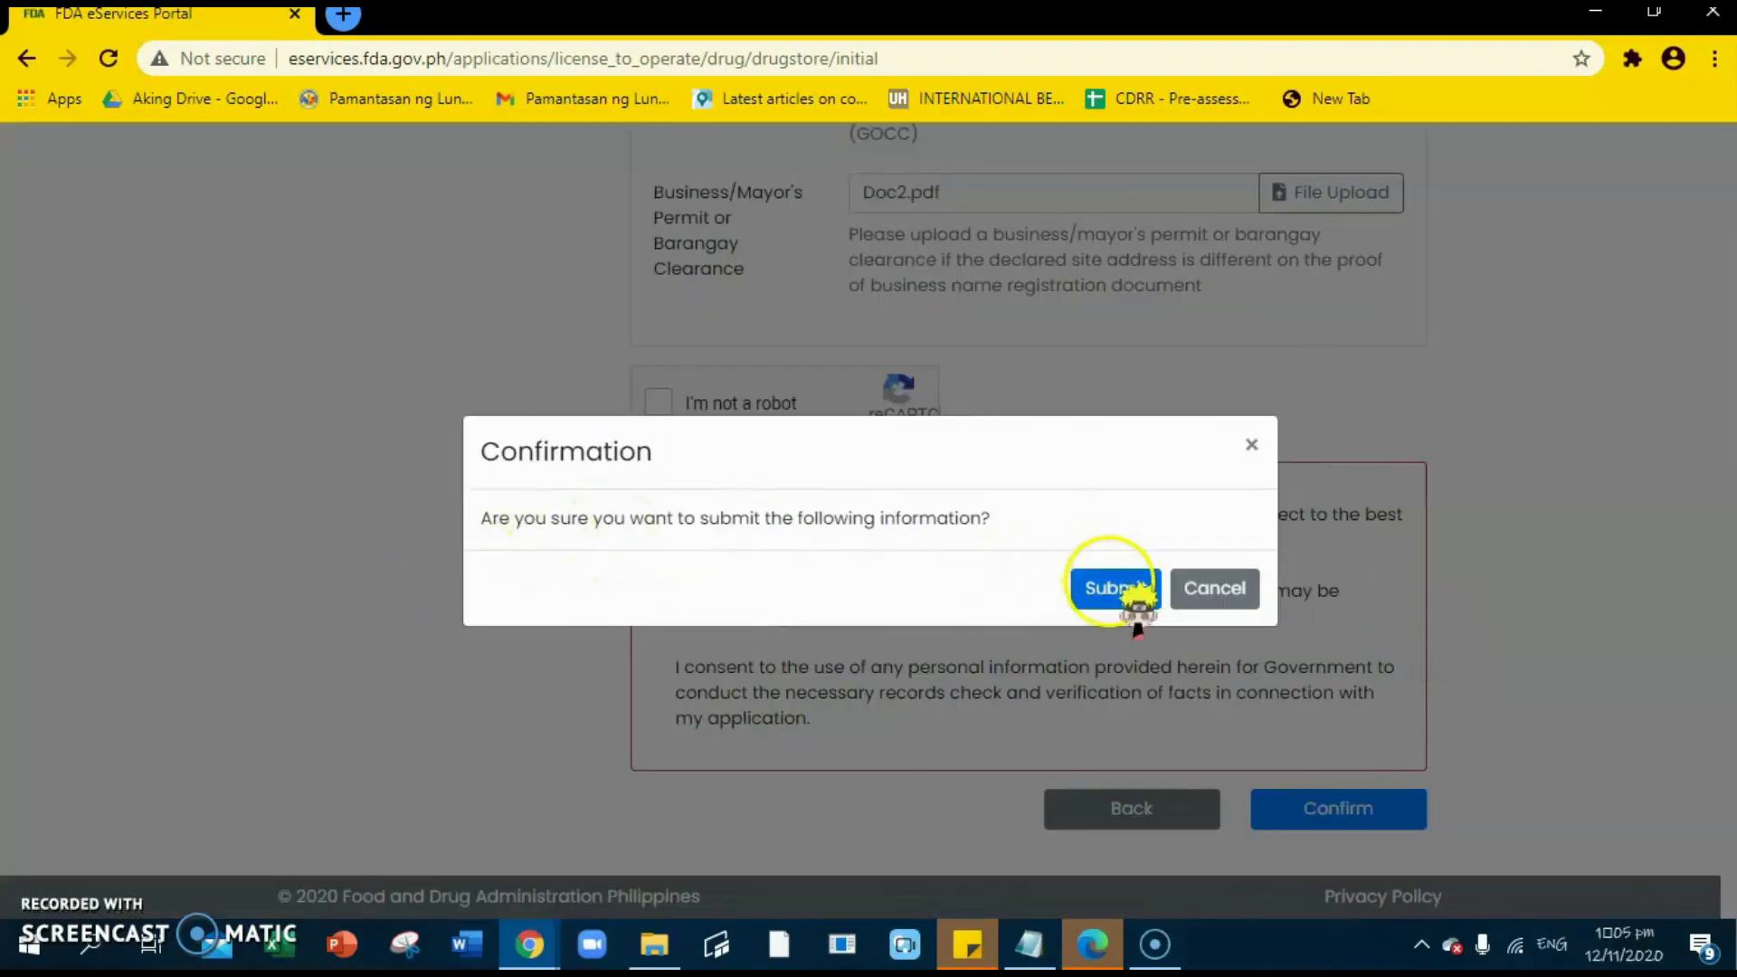